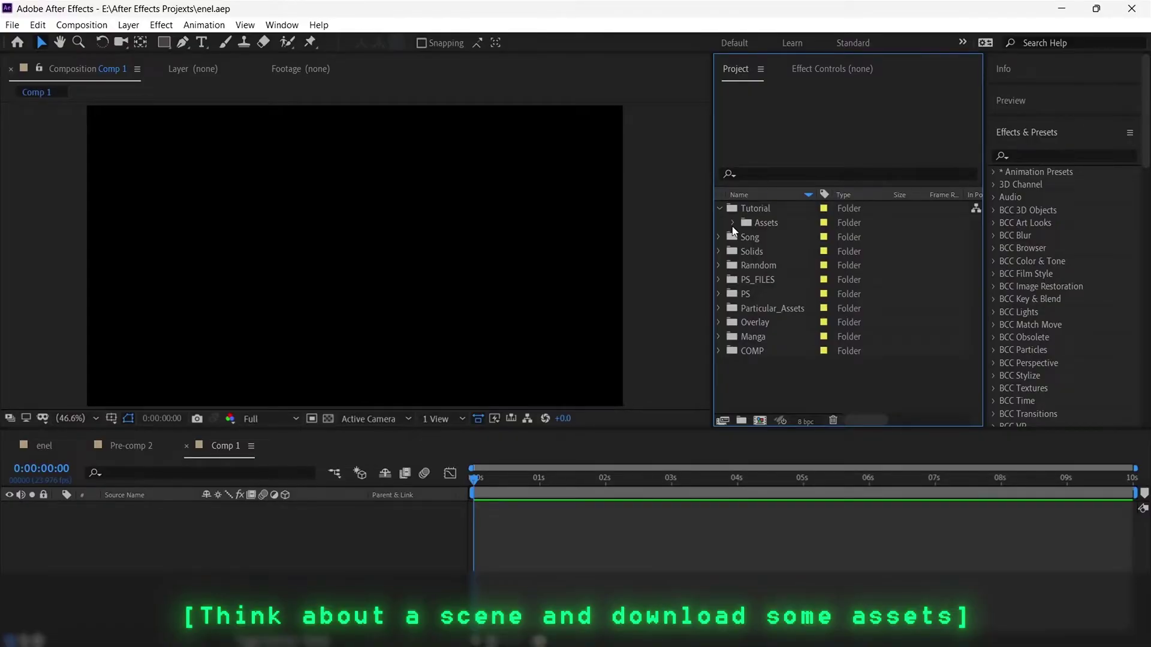
Look through the land, hills and ground images in the Tutorial project's Assets folder
click(732, 223)
click(798, 236)
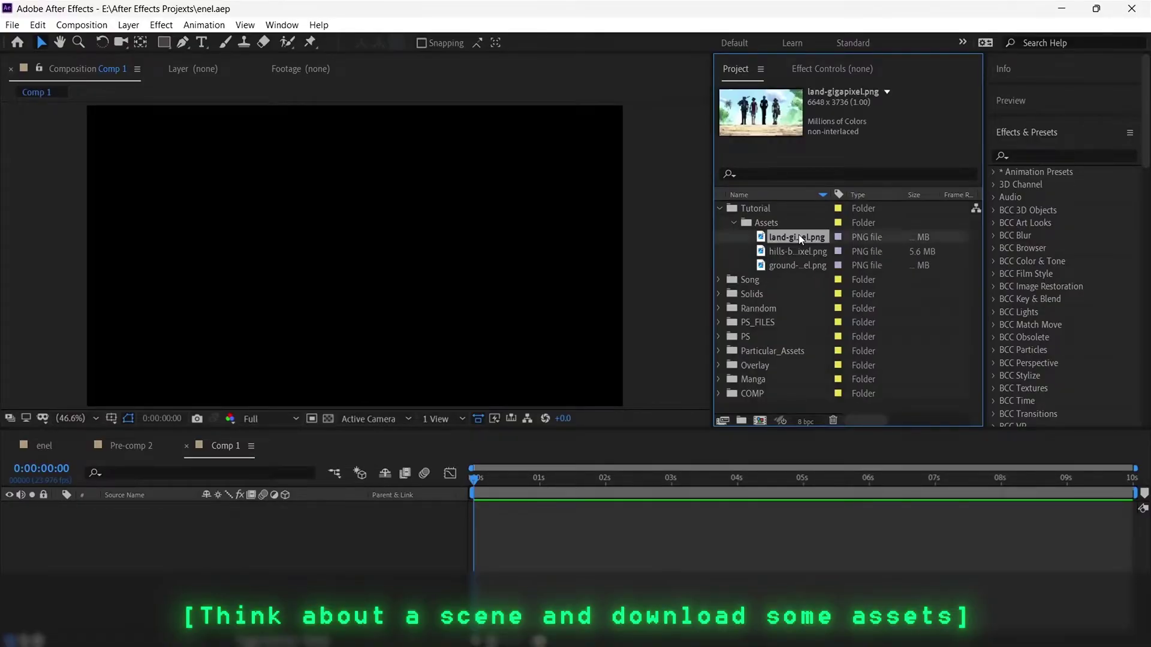
click(801, 250)
key(Down)
click(803, 252)
click(801, 237)
click(803, 250)
click(799, 266)
click(798, 253)
click(803, 267)
click(789, 234)
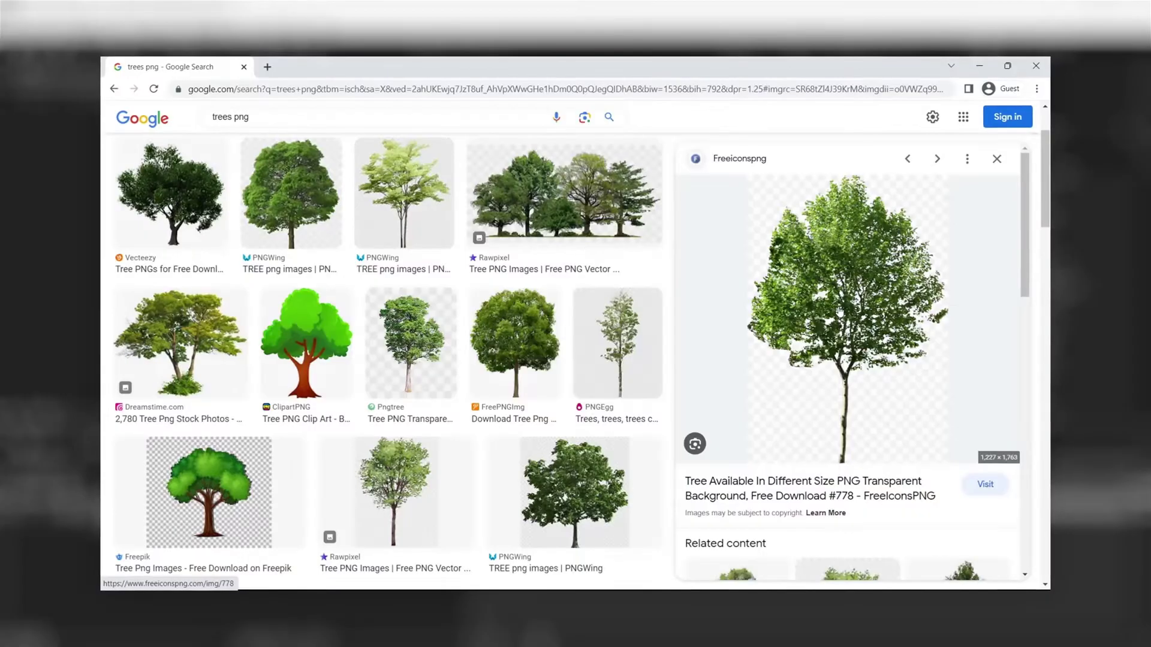
In Chrome, save the enlarged tree image from the "trees png" results as 1.png in the Tree folder
right_click(839, 308)
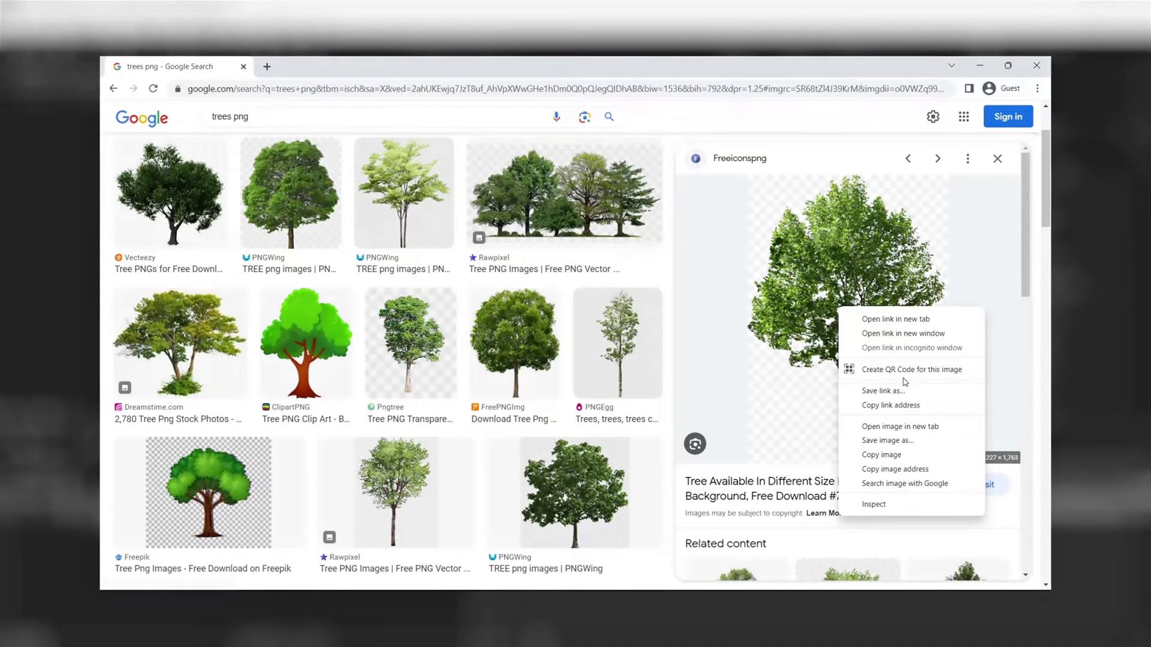
click(891, 440)
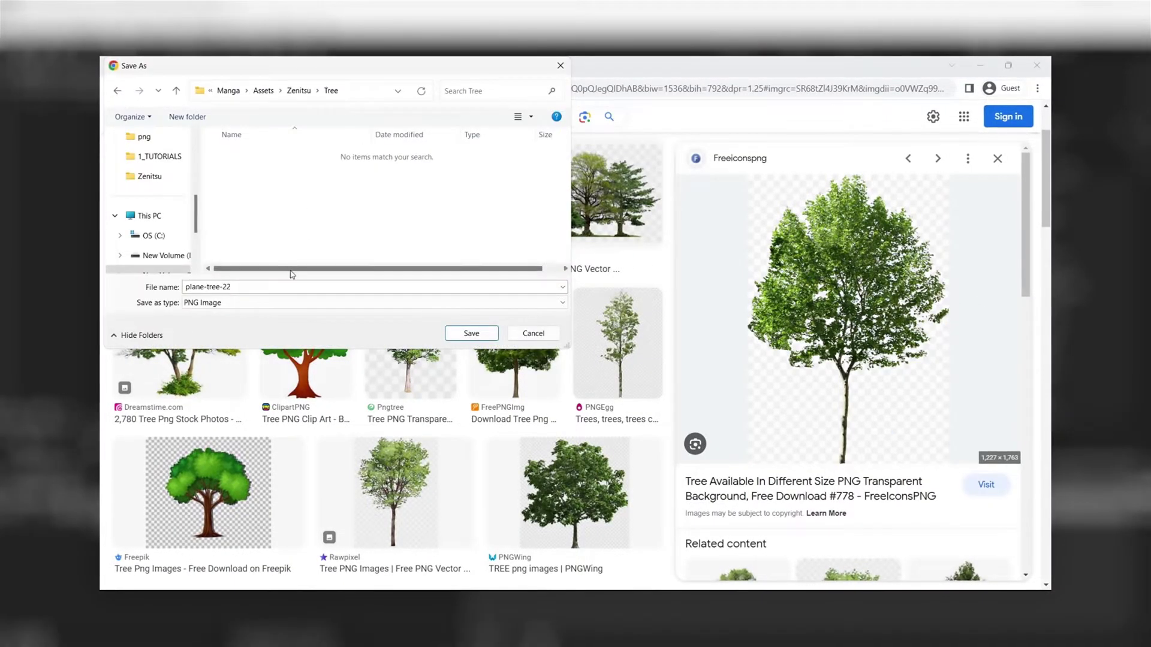
click(475, 334)
scroll(848, 360, down, 5)
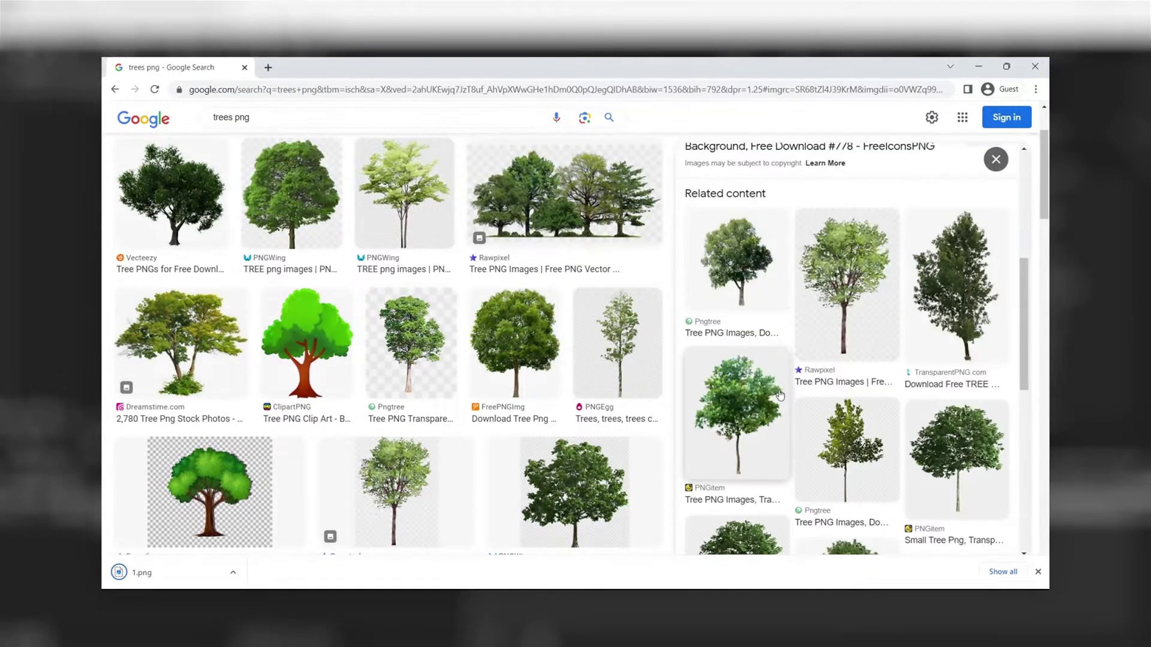
Search Google Images for "grass png" and browse the grass pictures
text(g)
text(rass)
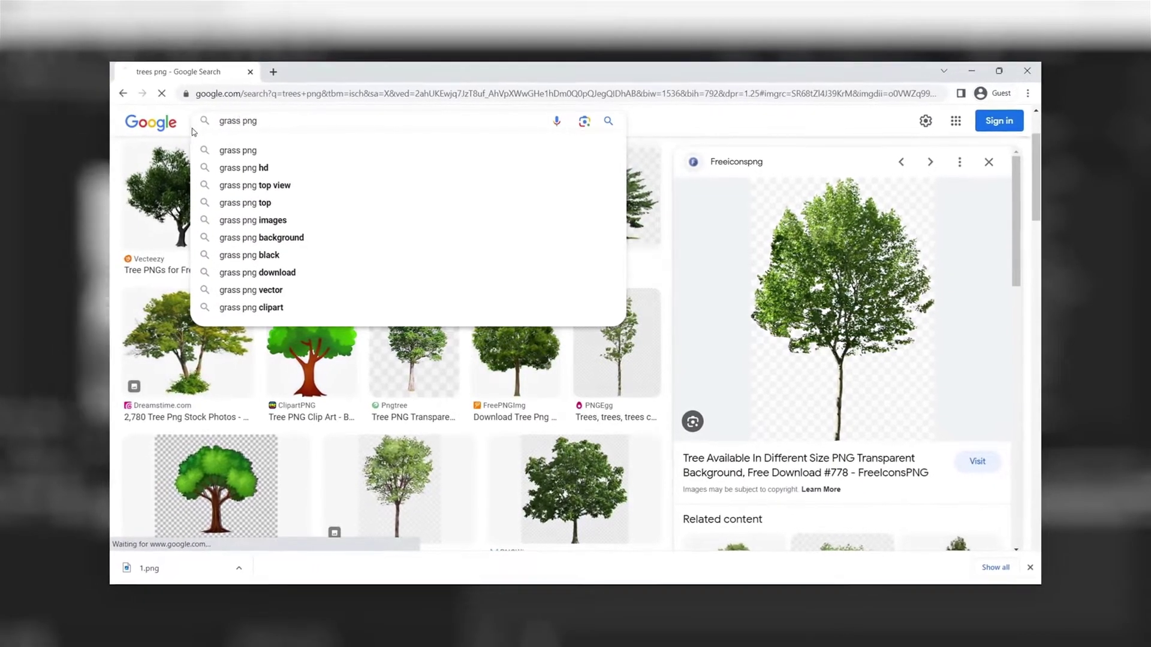
key(Return)
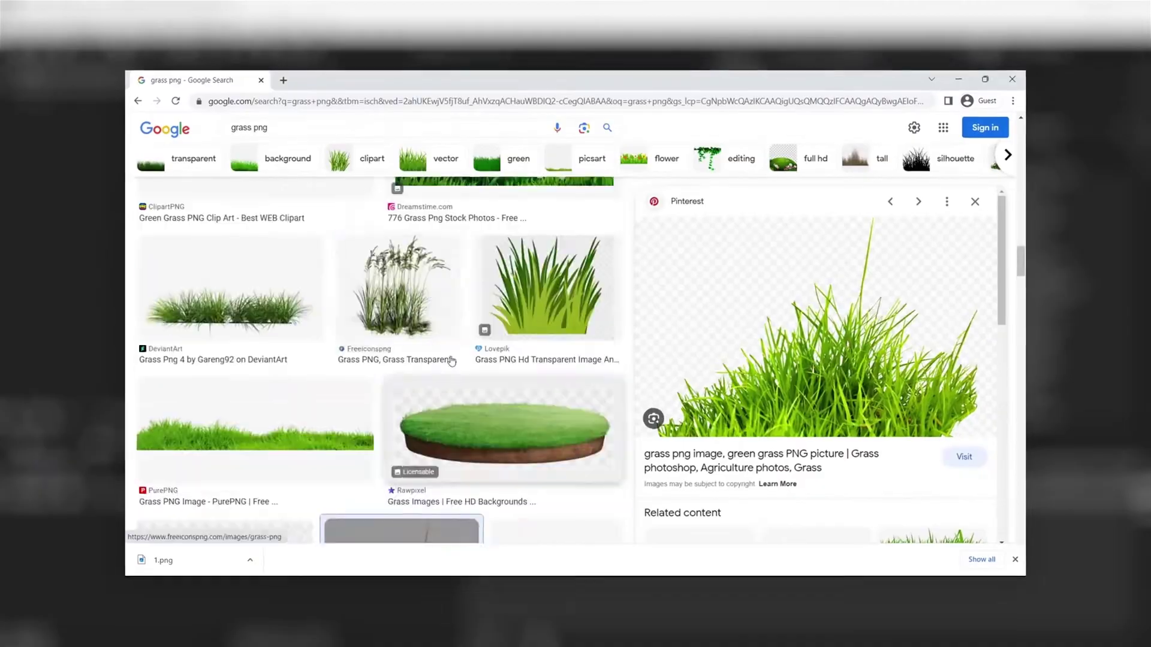
scroll(450, 361, up, 2)
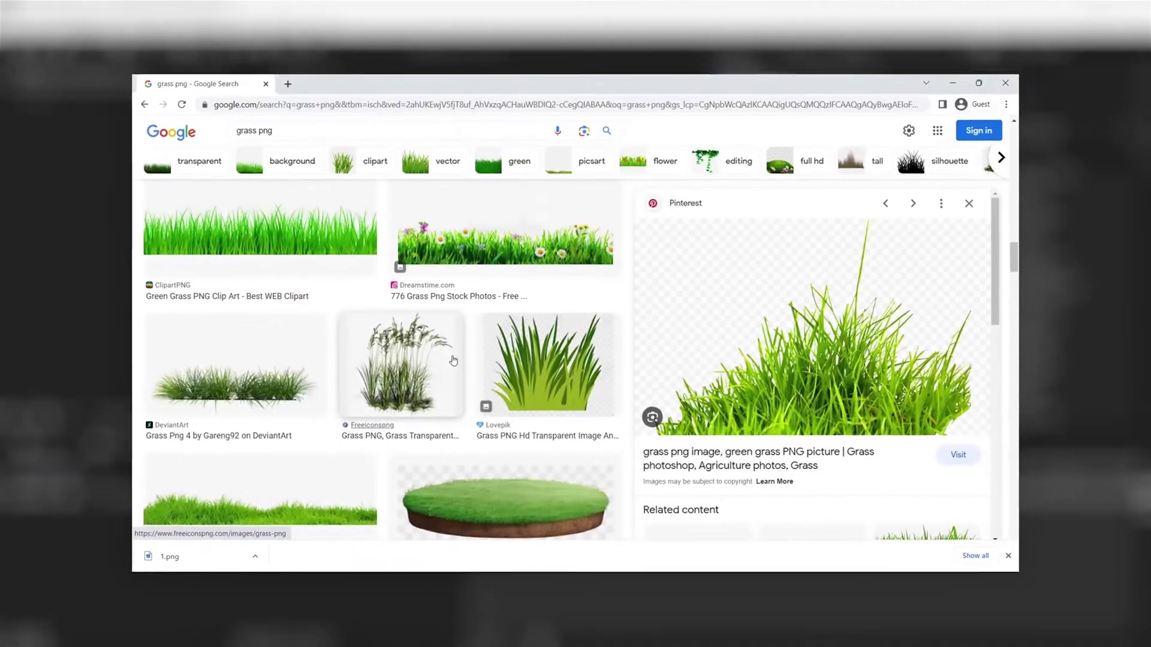
scroll(459, 358, down, 5)
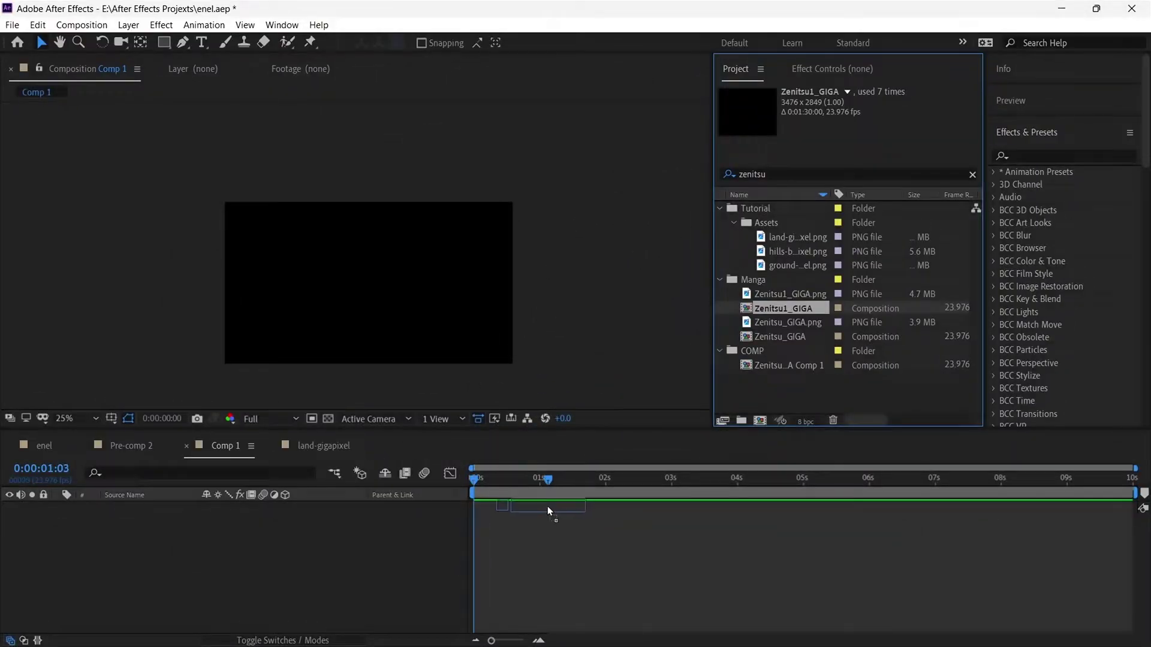
In After Effects, add the Zenitsu1_GIGA composition to Comp 1 and create a two-node 24mm camera with depth of field
drag(548, 506, 533, 507)
right_click(324, 545)
mouse_move(350, 386)
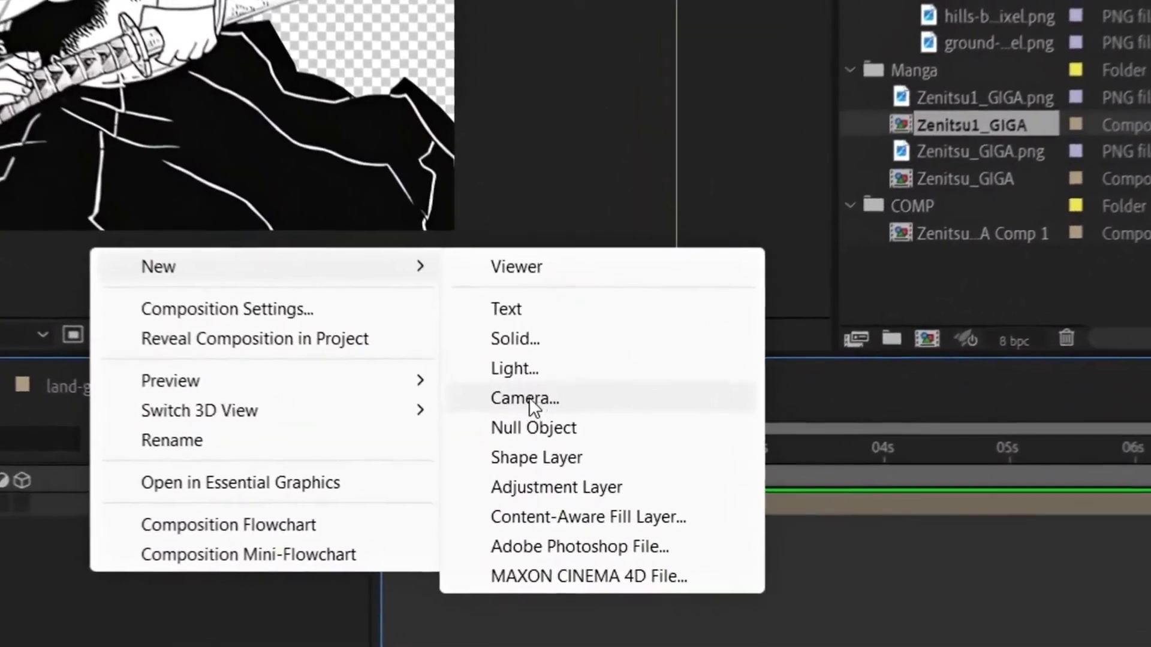
click(529, 397)
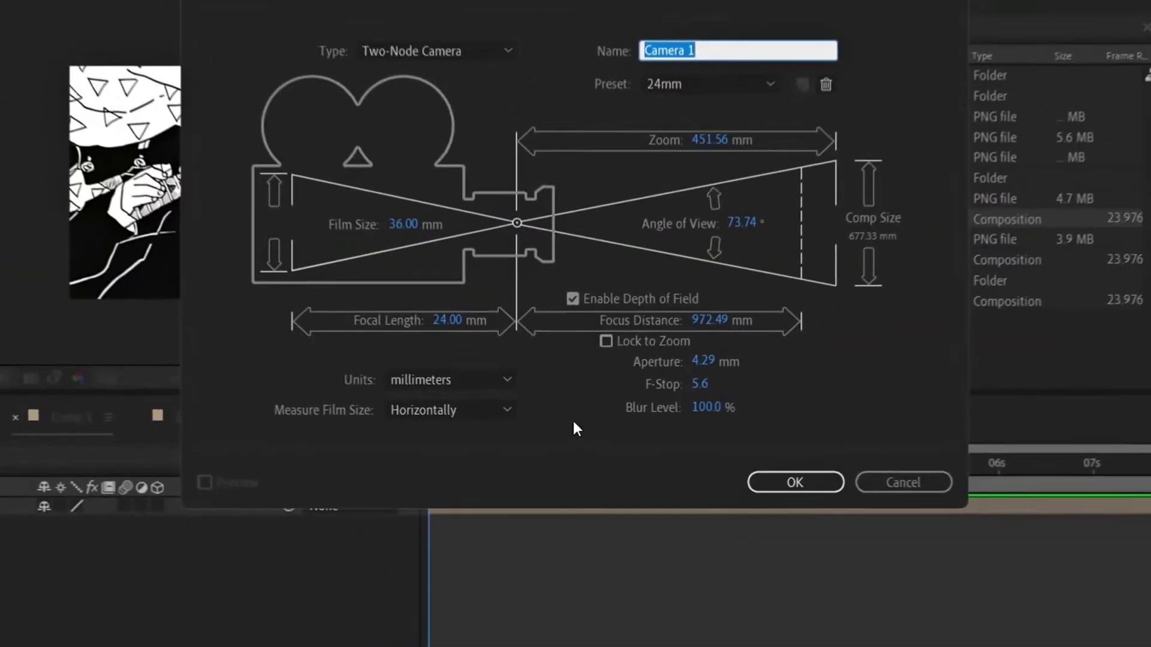
click(739, 490)
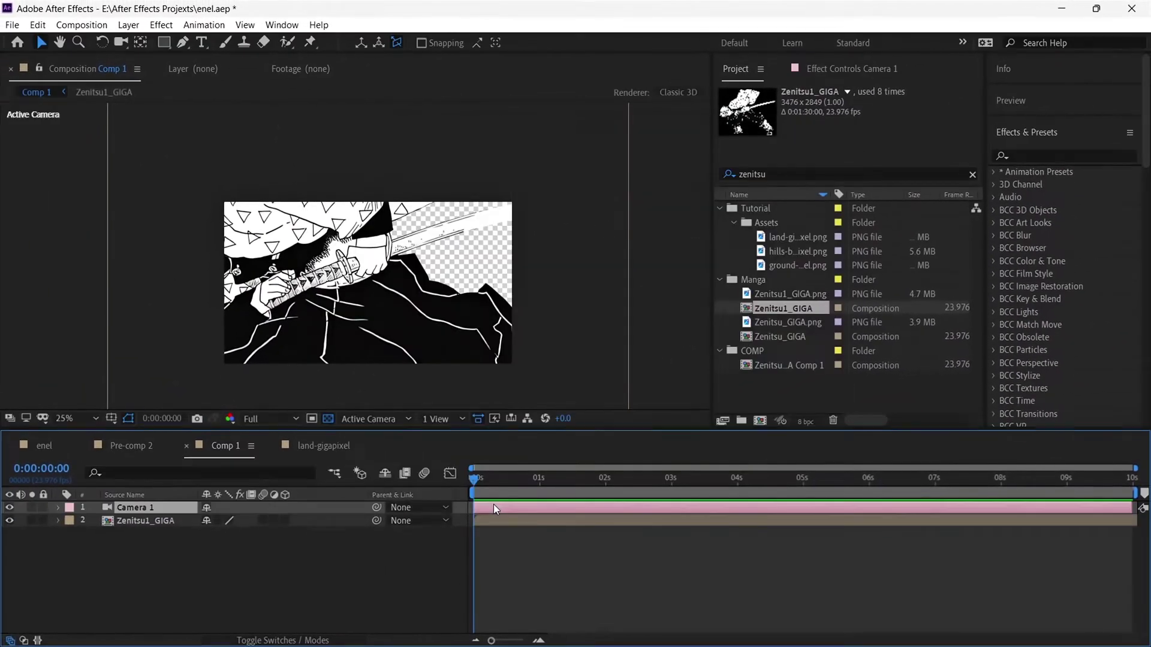
Add two null objects above Camera 1 and give both the Yellow label colour
click(489, 509)
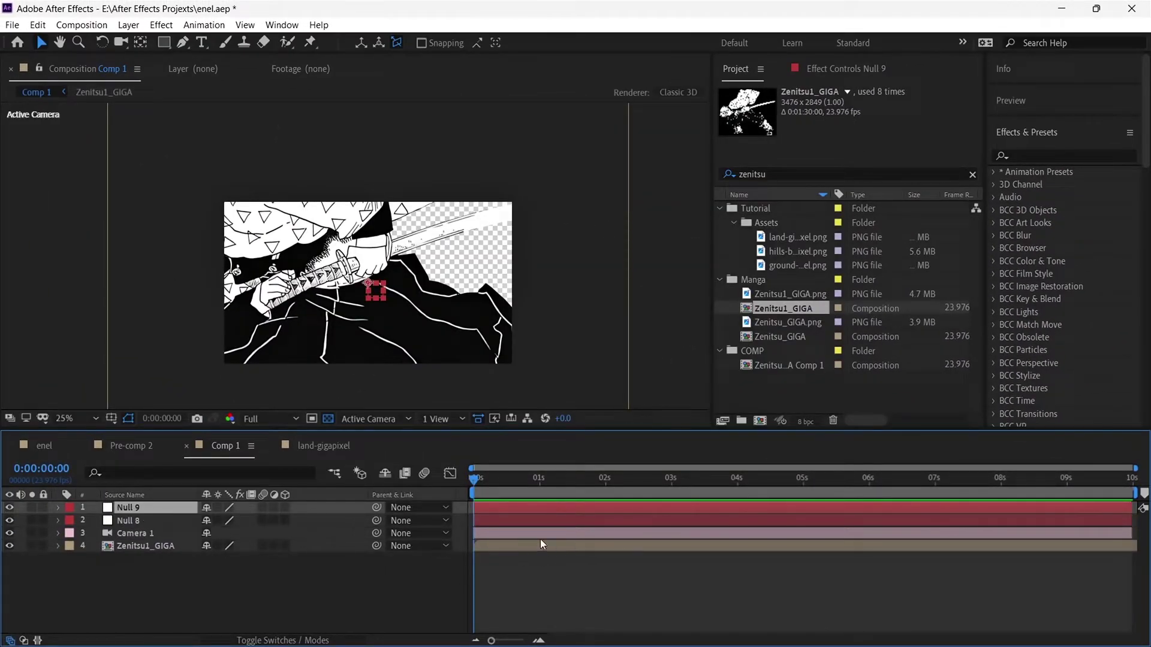
shift+click(499, 520)
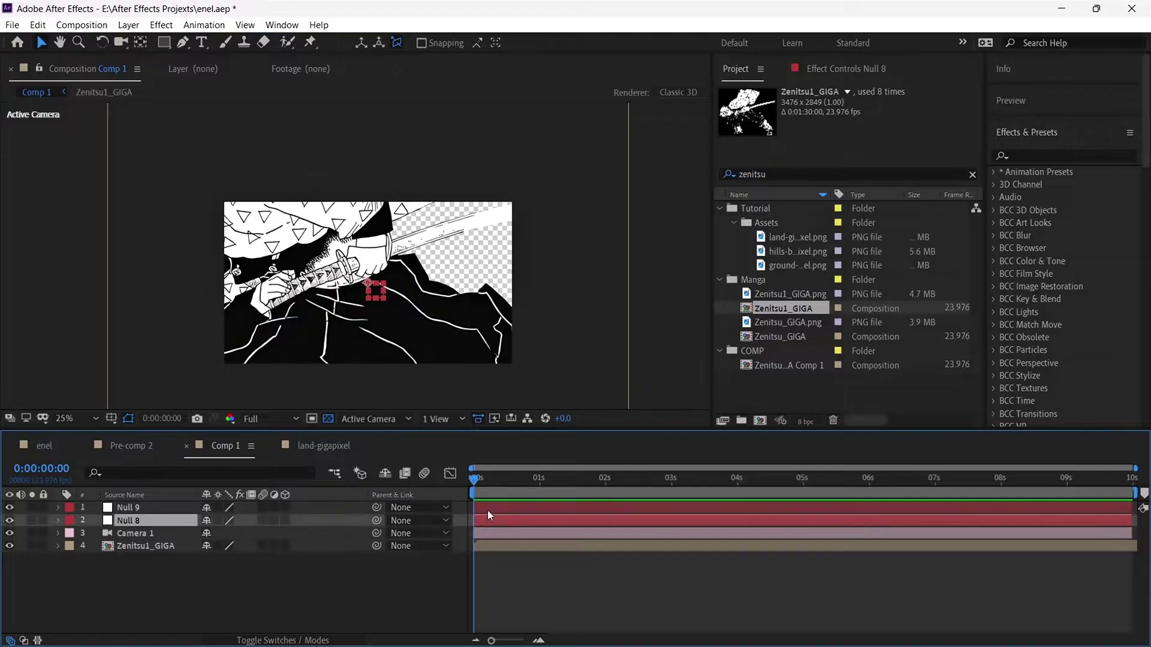
click(78, 509)
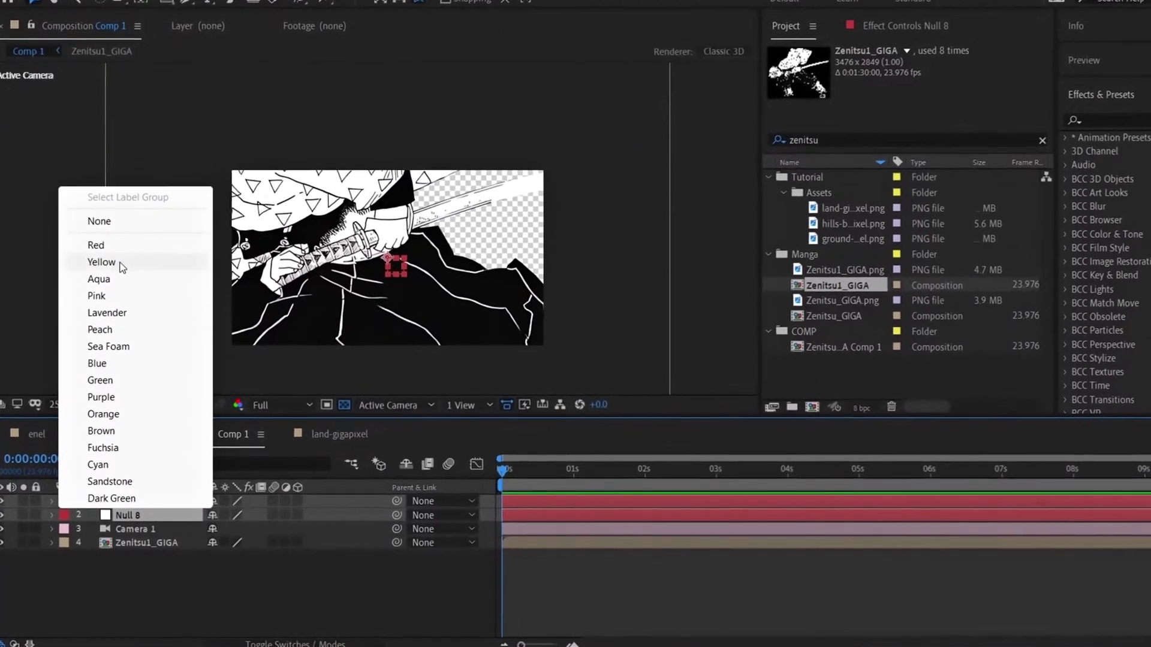
click(121, 265)
Parent Camera 1 to Null 8 and make the Zenitsu1_GIGA character layer 3D
click(397, 529)
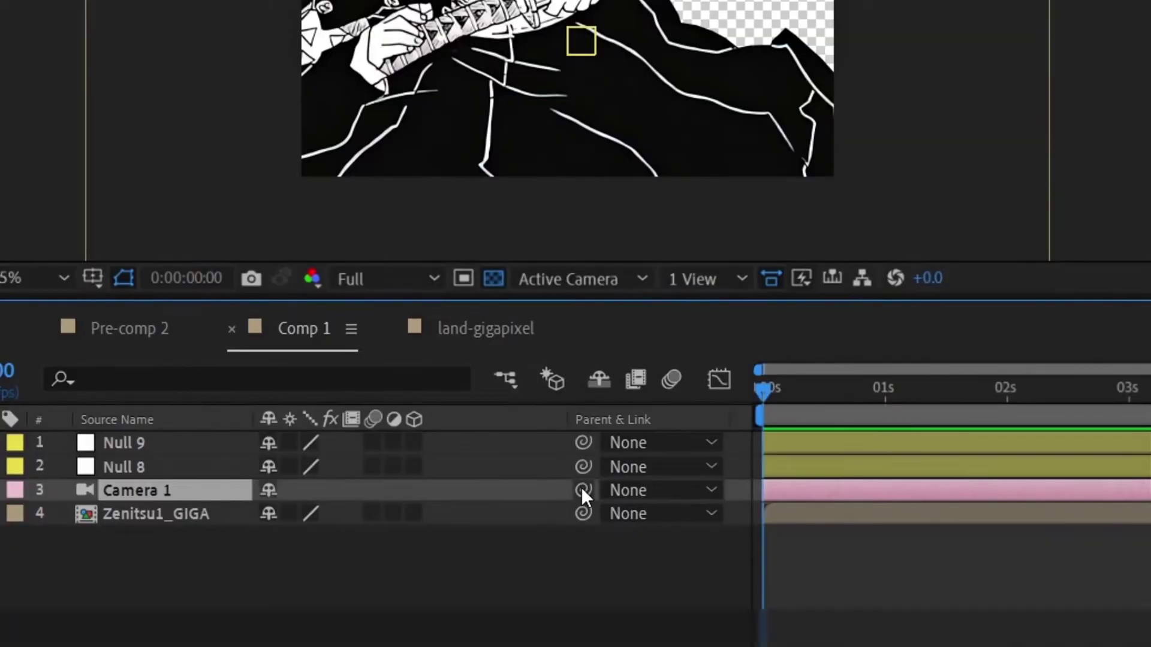
drag(581, 492, 559, 445)
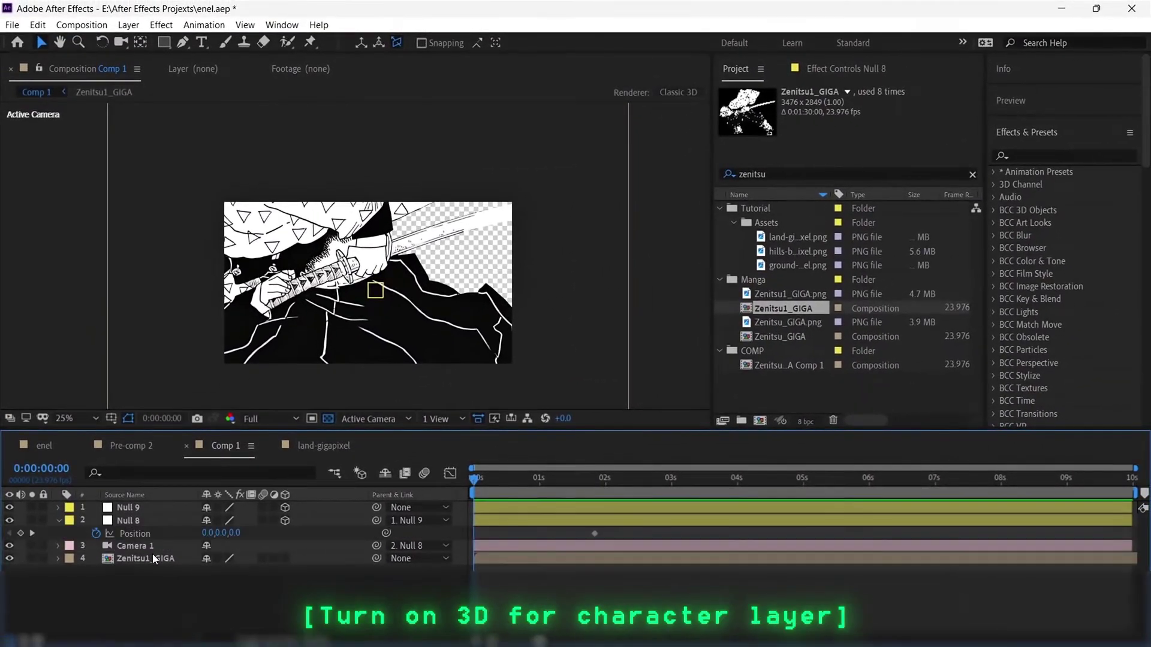
click(137, 560)
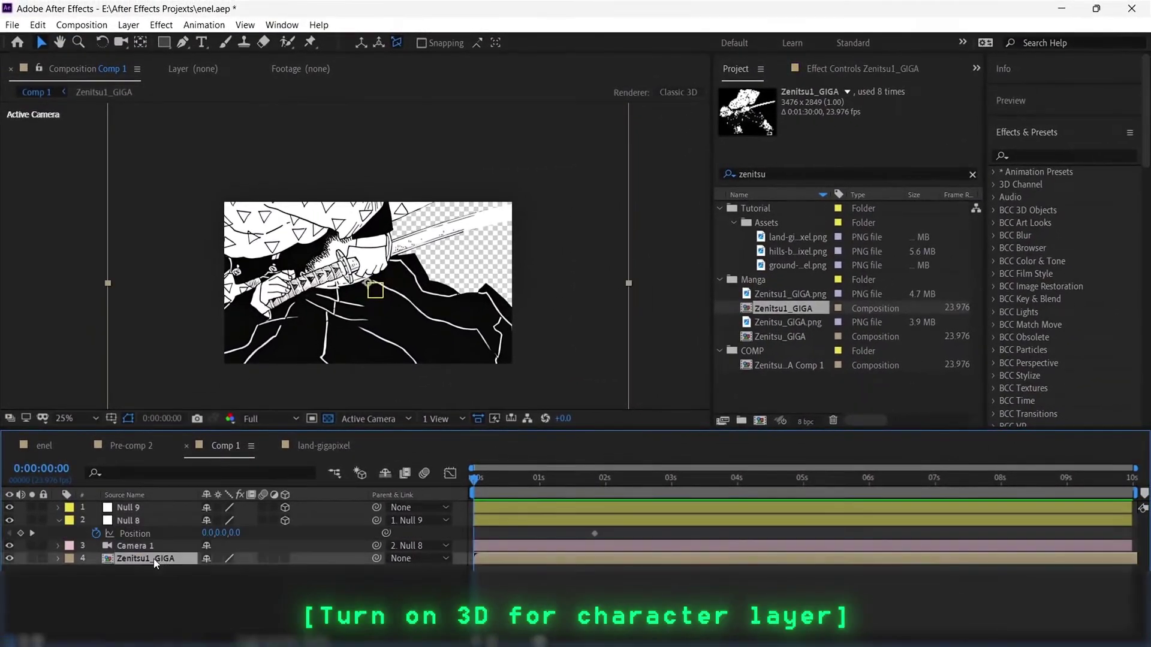
click(286, 558)
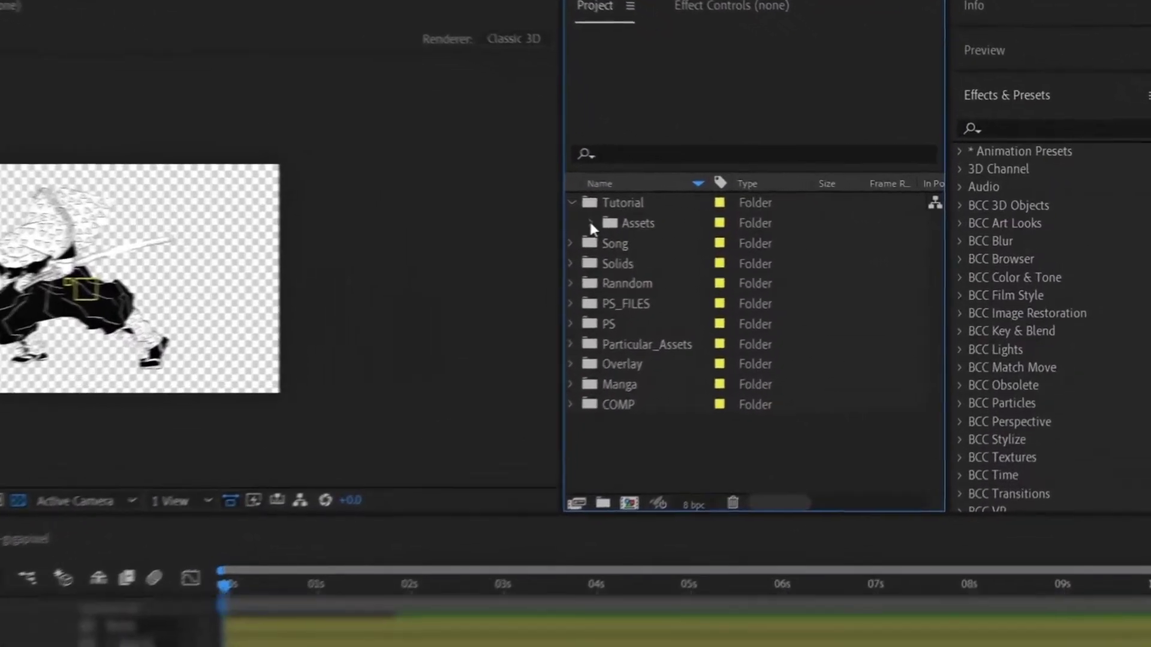
Create a new composition from the hills background PNG in the Assets folder
click(590, 223)
click(691, 281)
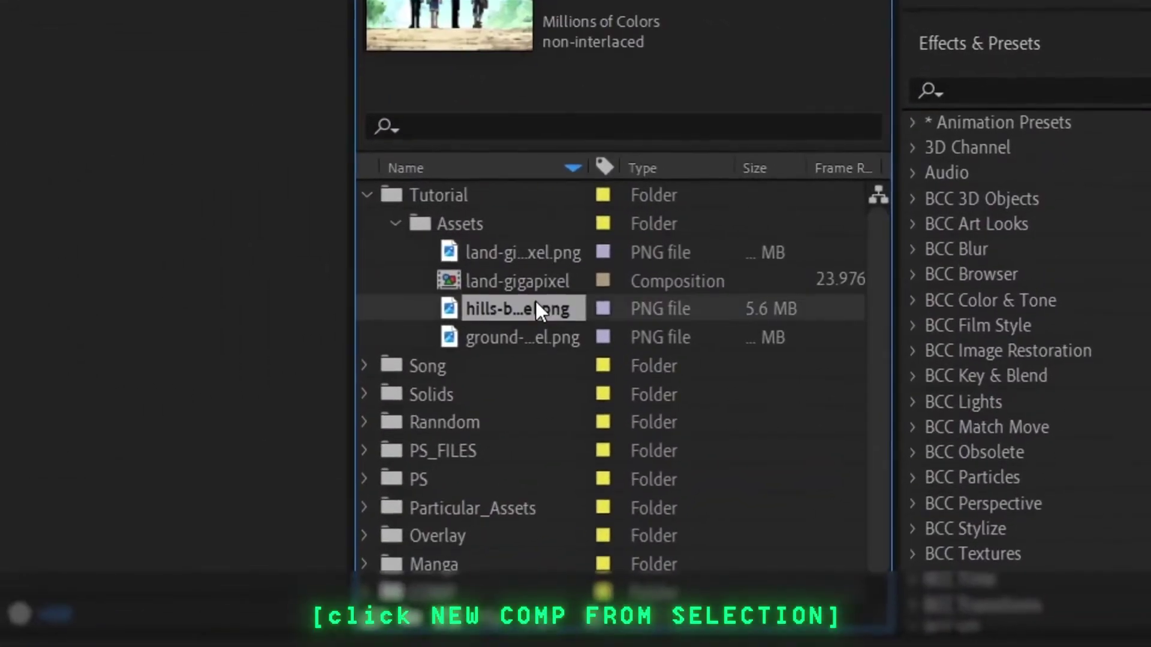
right_click(689, 281)
click(750, 336)
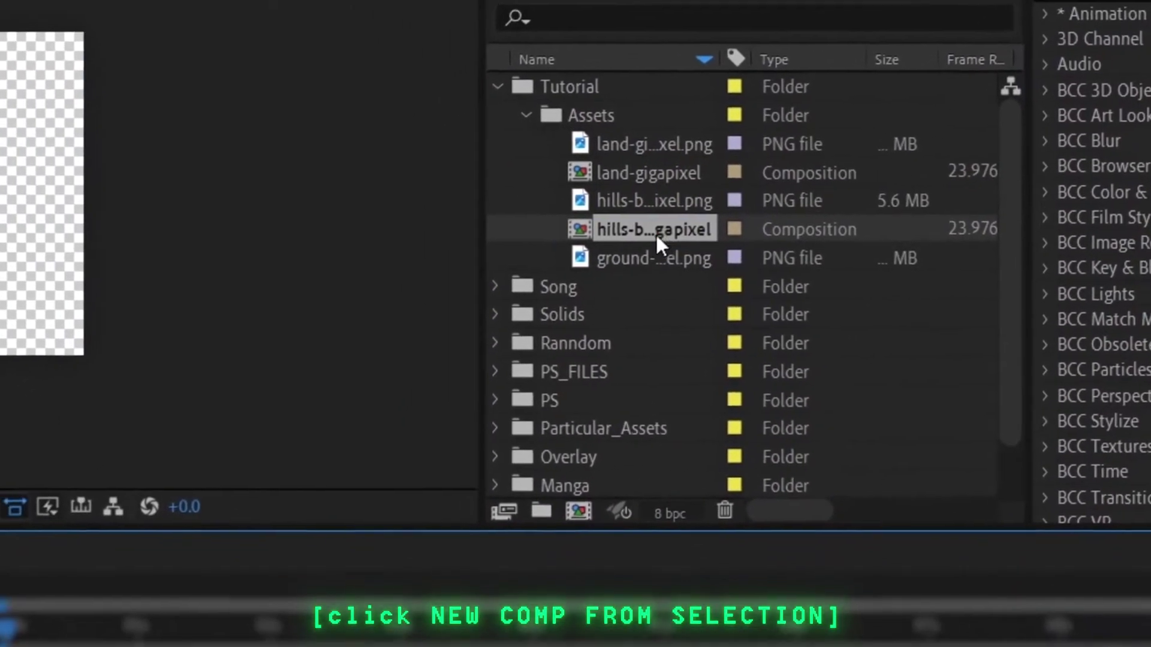
Place the hills-bg-gigapixel composition directly below Camera 1 in Comp 1 and make it a 3D layer
drag(555, 313, 402, 531)
drag(474, 532, 392, 536)
key(p)
click(264, 559)
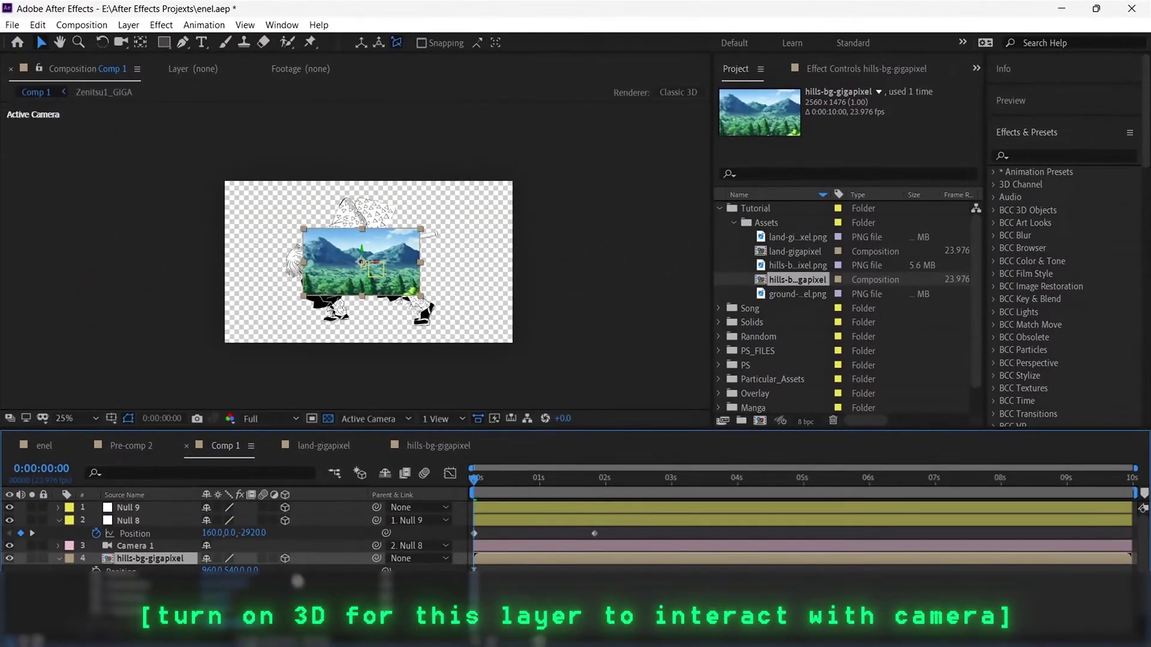
scroll(419, 590, down, 2)
click(551, 613)
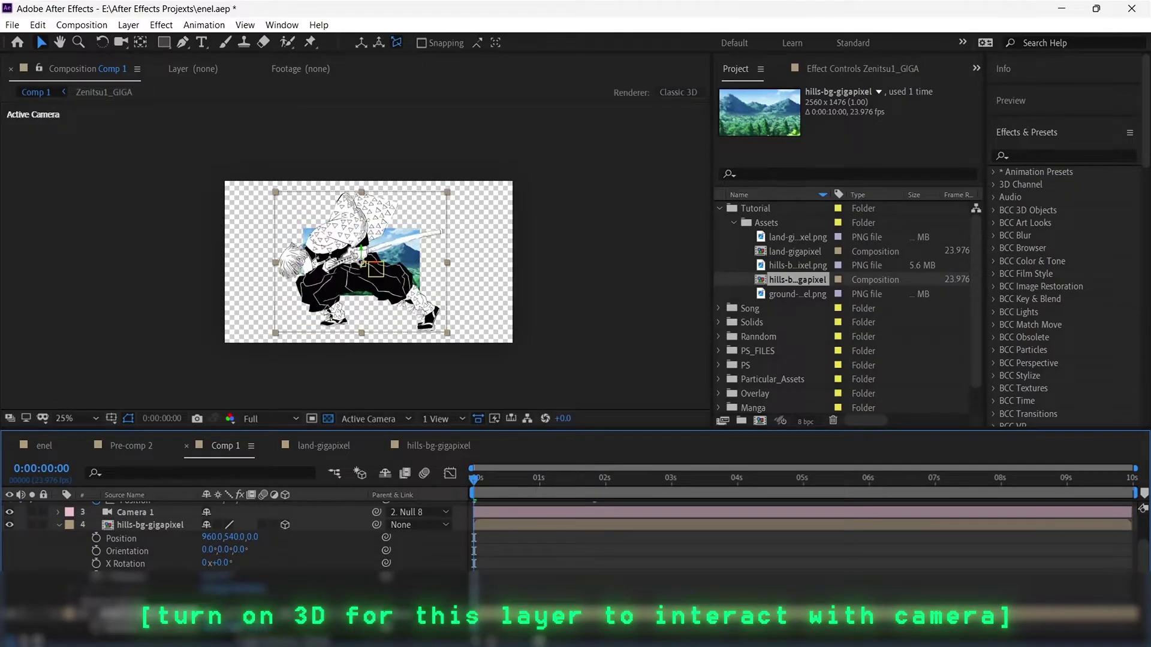
Start a Pen tool mask on hills-bg-gigapixel along the lower forest and right mountain ridge, and hide the Zenitsu1_GIGA layer
click(153, 526)
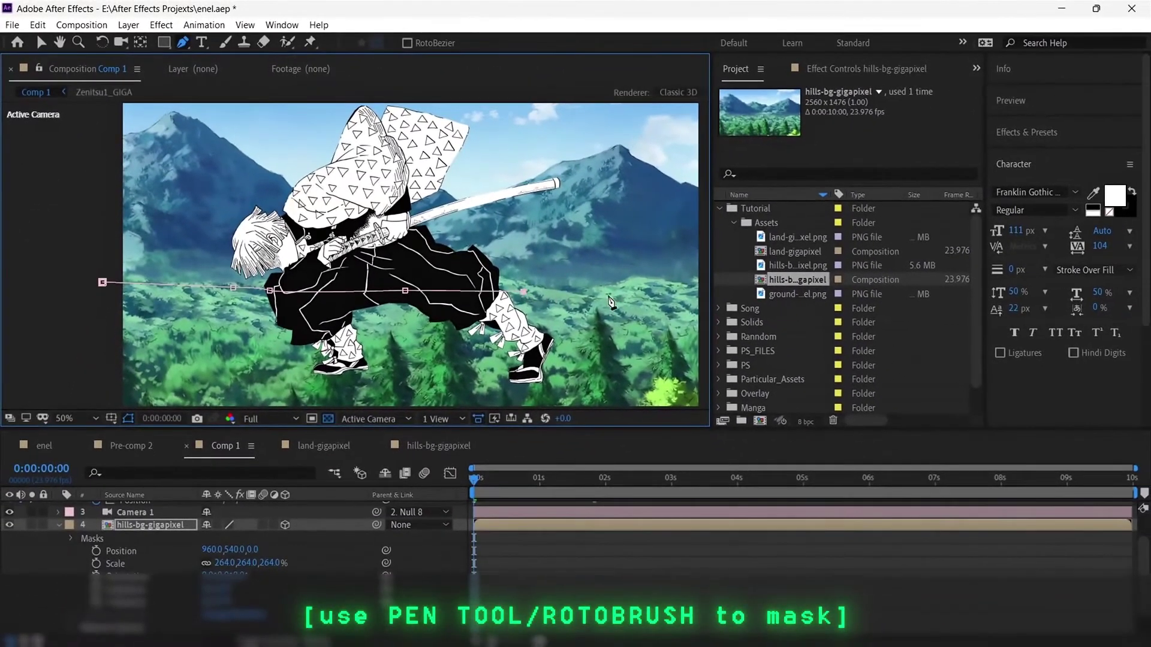
click(693, 330)
drag(693, 330, 572, 328)
click(667, 327)
drag(661, 322, 660, 332)
click(605, 188)
scroll(611, 170, up, 2)
click(521, 280)
click(443, 261)
click(358, 217)
drag(240, 157, 378, 280)
click(331, 232)
drag(190, 298, 367, 269)
click(365, 262)
drag(270, 275, 456, 226)
scroll(120, 575, down, 1)
click(9, 615)
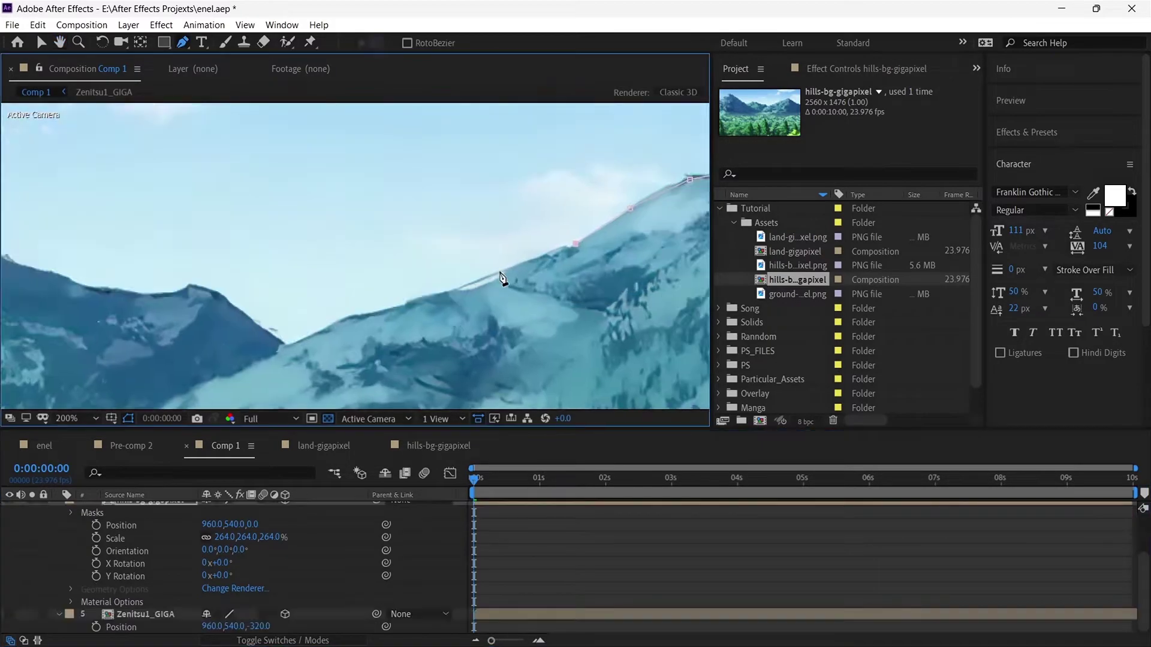
Continue the hills mask down the right mountain's slope and across the middle peak's ridge
click(423, 301)
click(292, 347)
drag(198, 291, 478, 332)
click(367, 329)
click(292, 304)
drag(240, 268, 455, 307)
click(352, 297)
drag(167, 361, 341, 326)
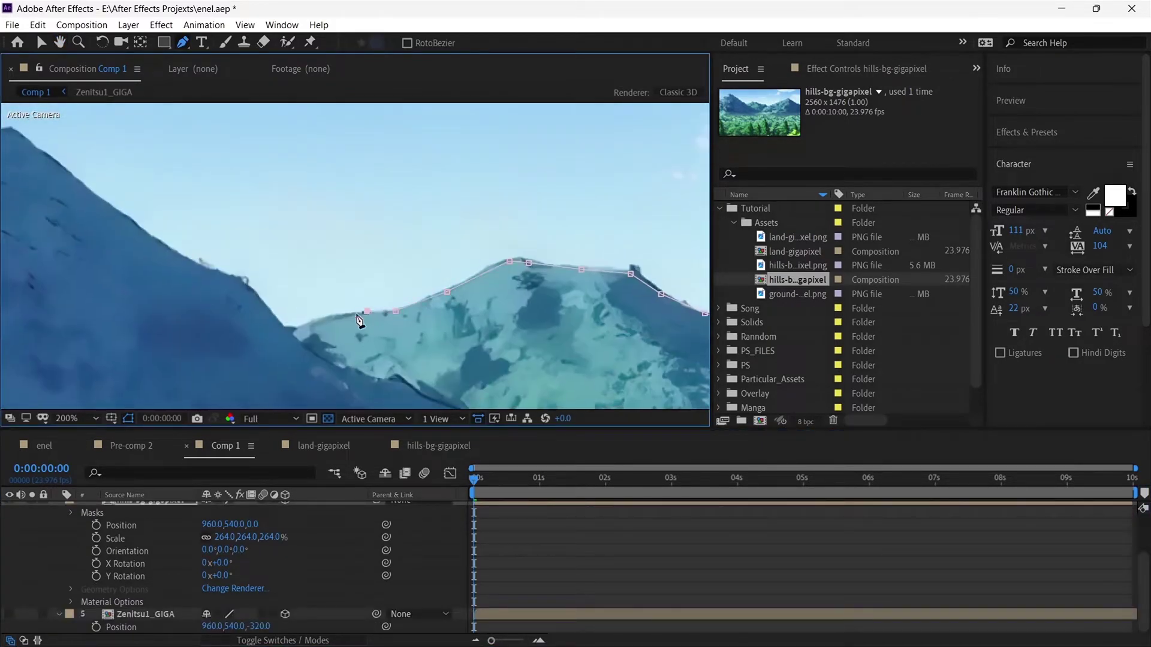
Trace the hills mask up and over the left mountain's peak and complete it so the sky is cut away
click(295, 320)
drag(165, 234, 430, 369)
click(332, 318)
drag(206, 239, 434, 314)
click(422, 292)
click(373, 251)
click(354, 254)
click(342, 243)
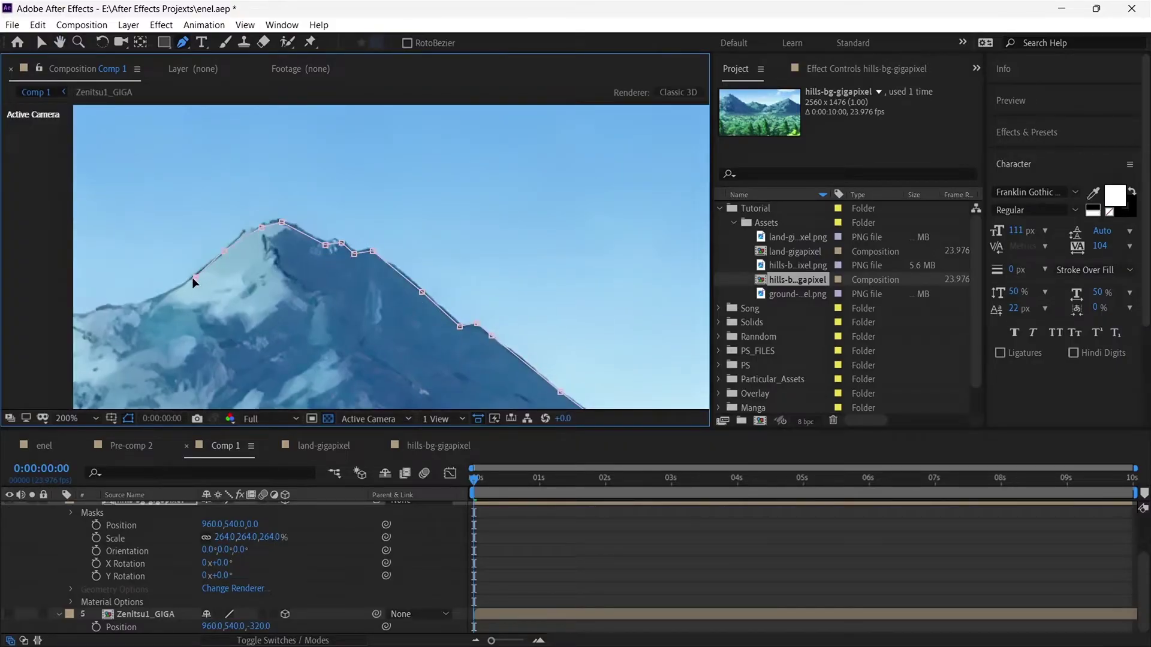
click(174, 292)
click(115, 308)
drag(106, 312, 412, 247)
click(327, 255)
drag(326, 372, 283, 135)
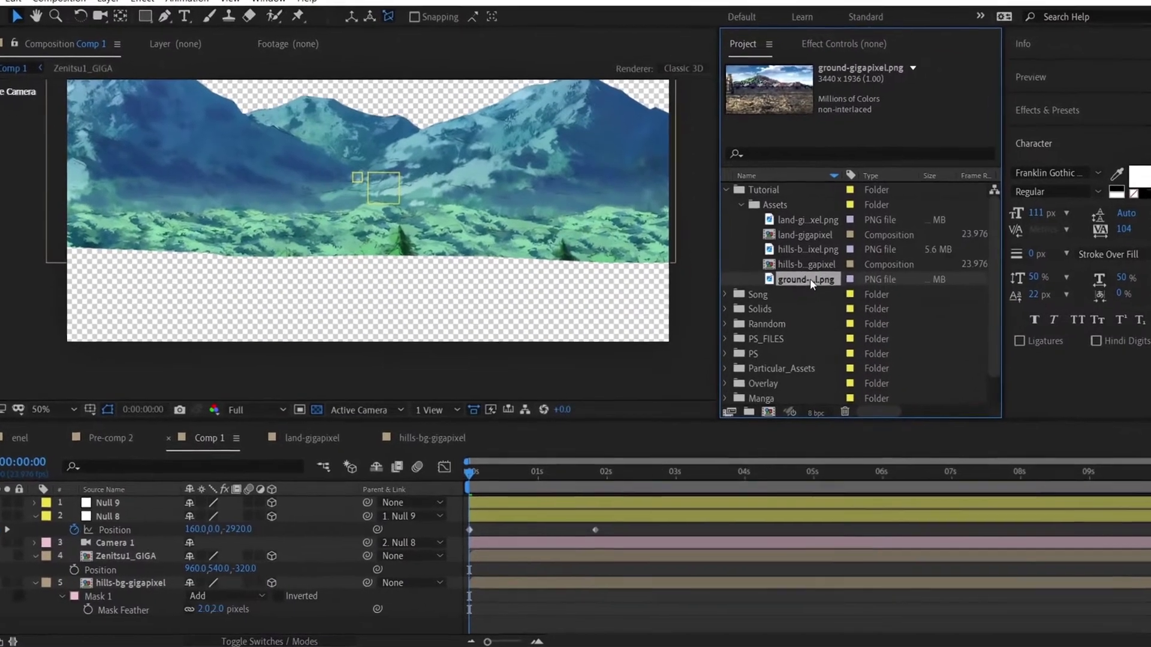
Create a composition from ground-gigapixel.png and add it to Comp 1 beneath Zenitsu1_GIGA as a 3D layer
right_click(810, 278)
click(887, 322)
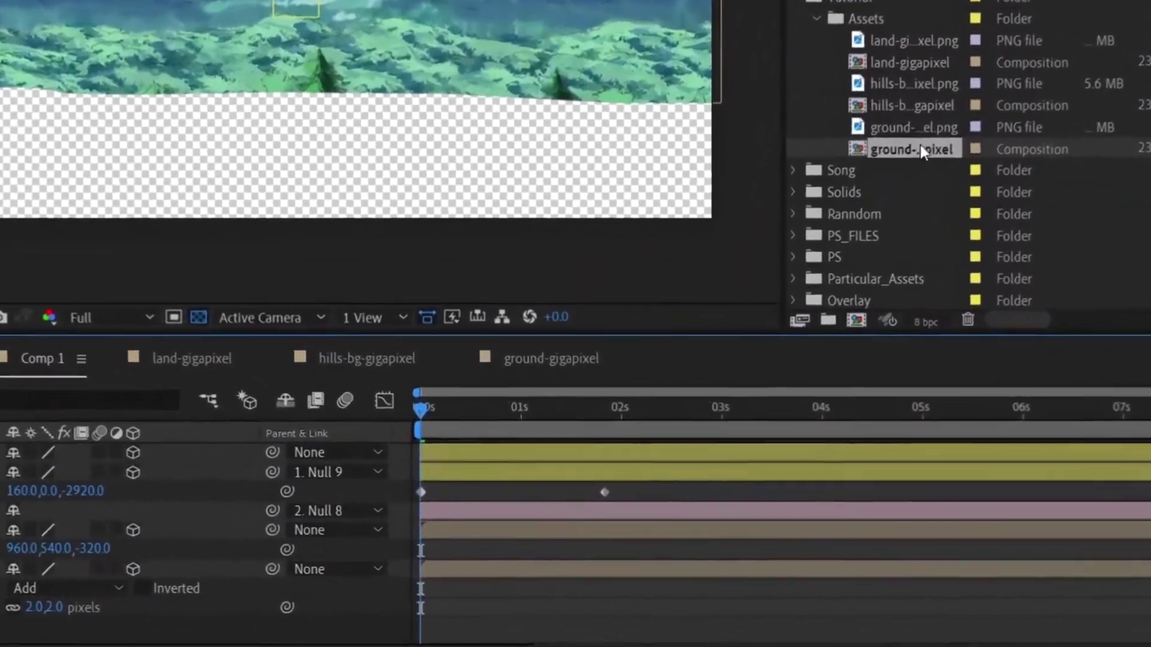
drag(923, 152, 537, 571)
drag(847, 558, 777, 559)
click(330, 558)
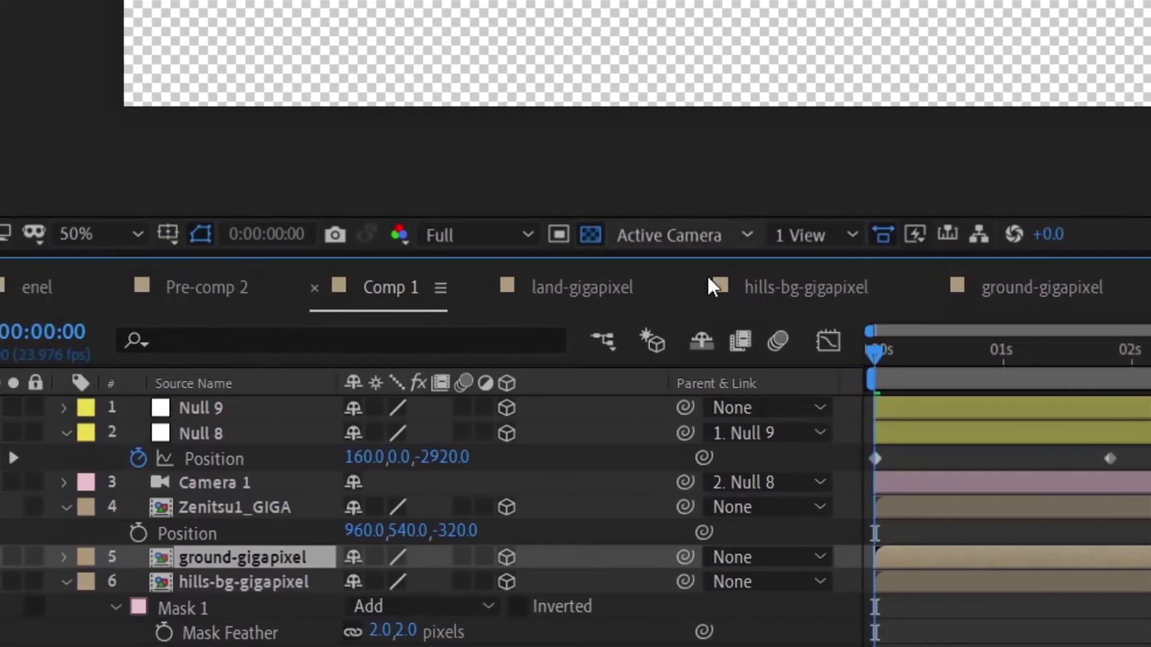
Scale the ground-gigapixel layer uniformly to 186%
key(s)
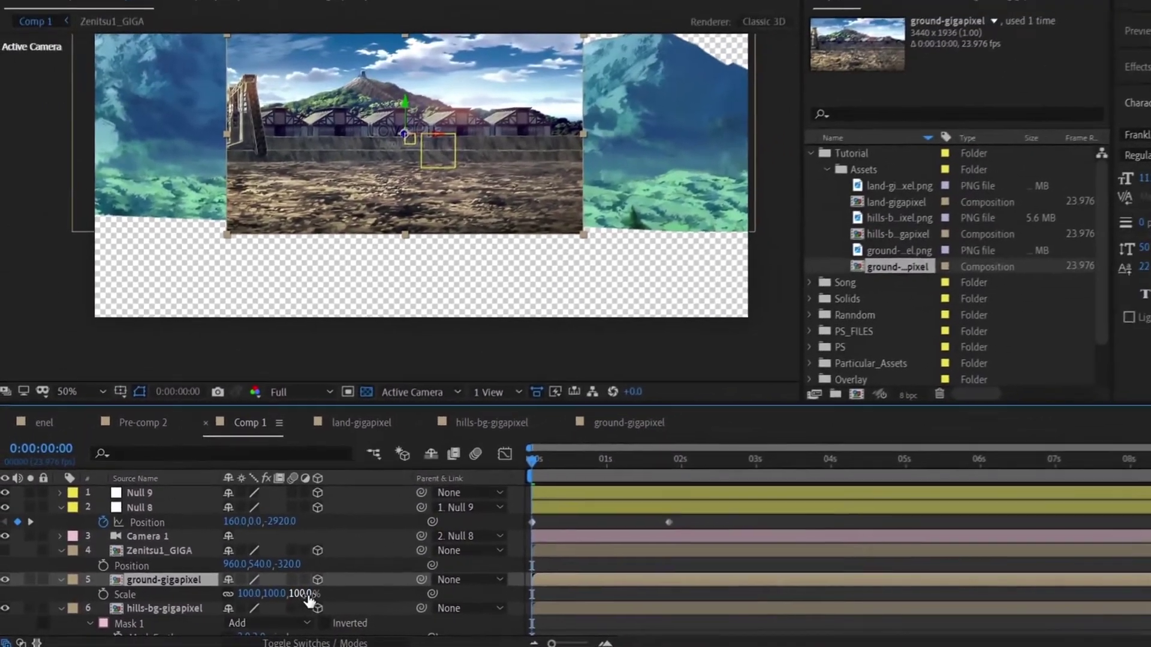
drag(489, 585, 598, 588)
drag(347, 599, 357, 599)
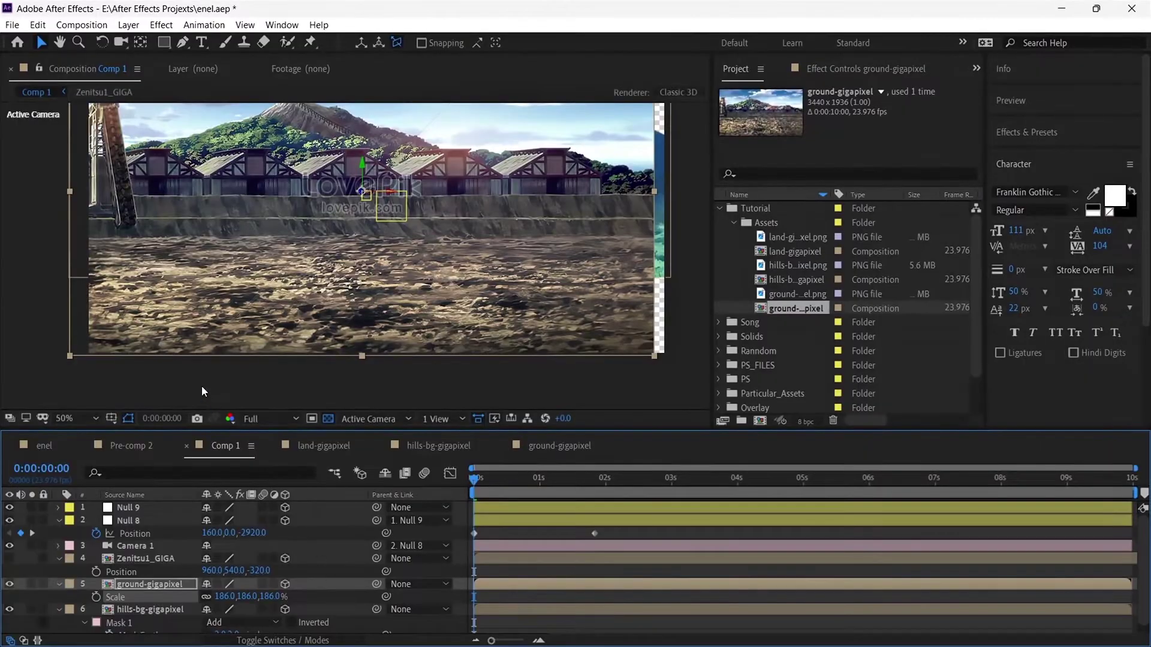
Mask ground-gigapixel with the Pen tool along the base of the wall so that only the soil is kept
scroll(225, 245, up, 1)
drag(225, 244, 367, 318)
key(g)
click(77, 305)
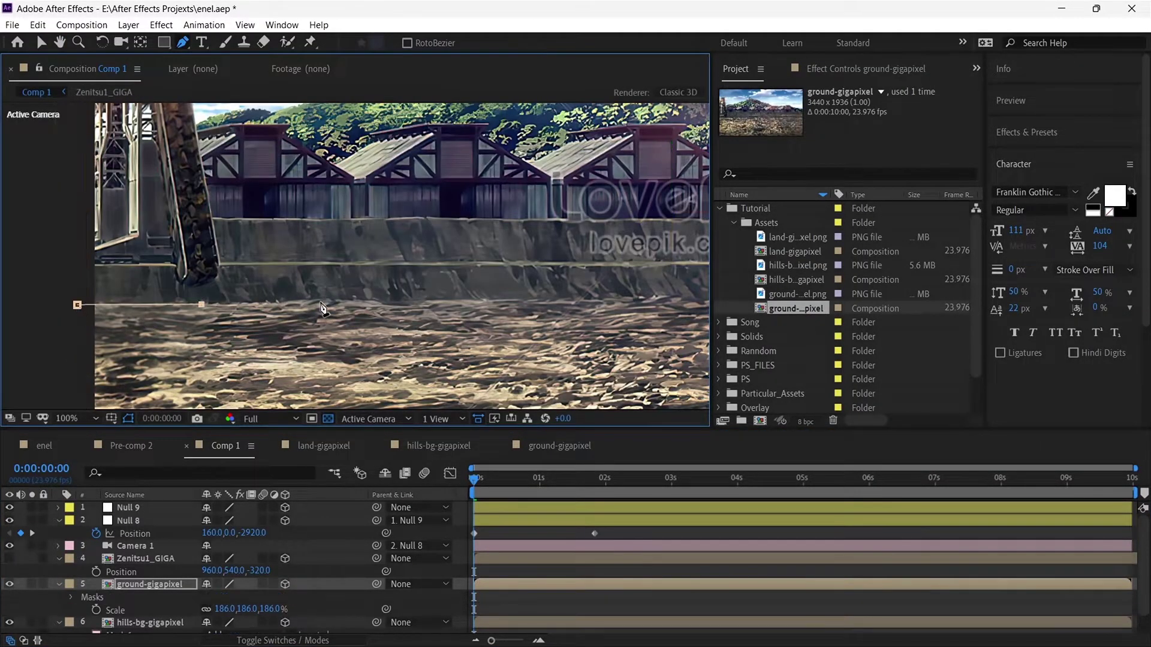
drag(487, 313, 278, 326)
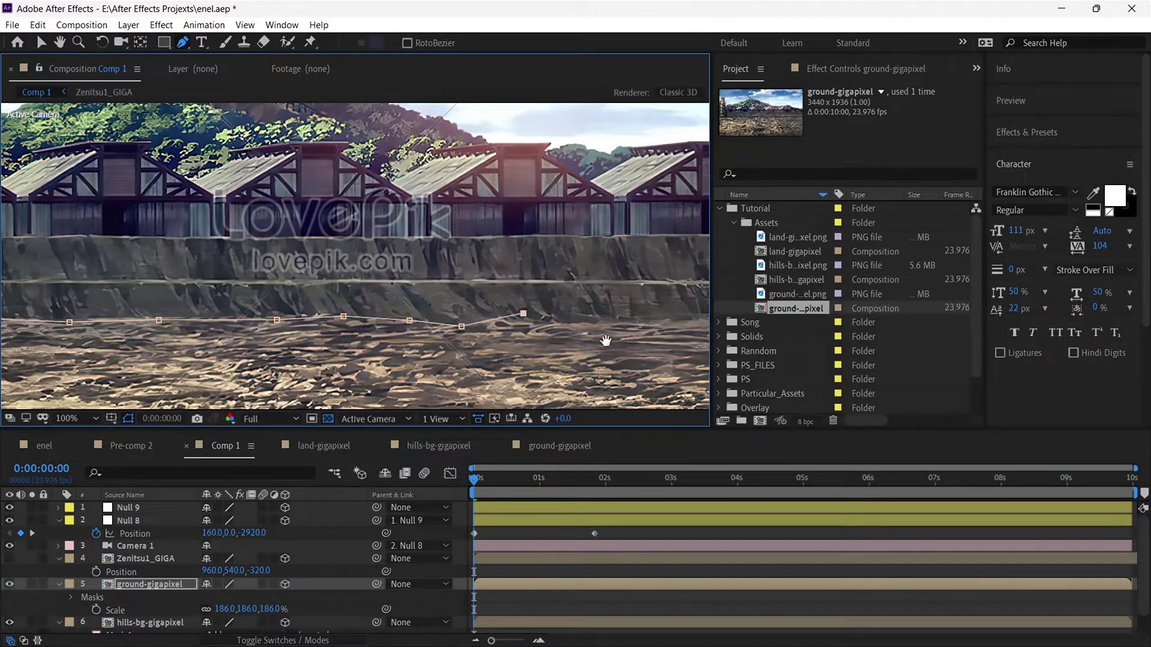
drag(596, 342, 300, 353)
click(655, 330)
scroll(655, 329, down, 1)
drag(655, 329, 672, 214)
click(540, 337)
drag(351, 327, 869, 326)
click(410, 320)
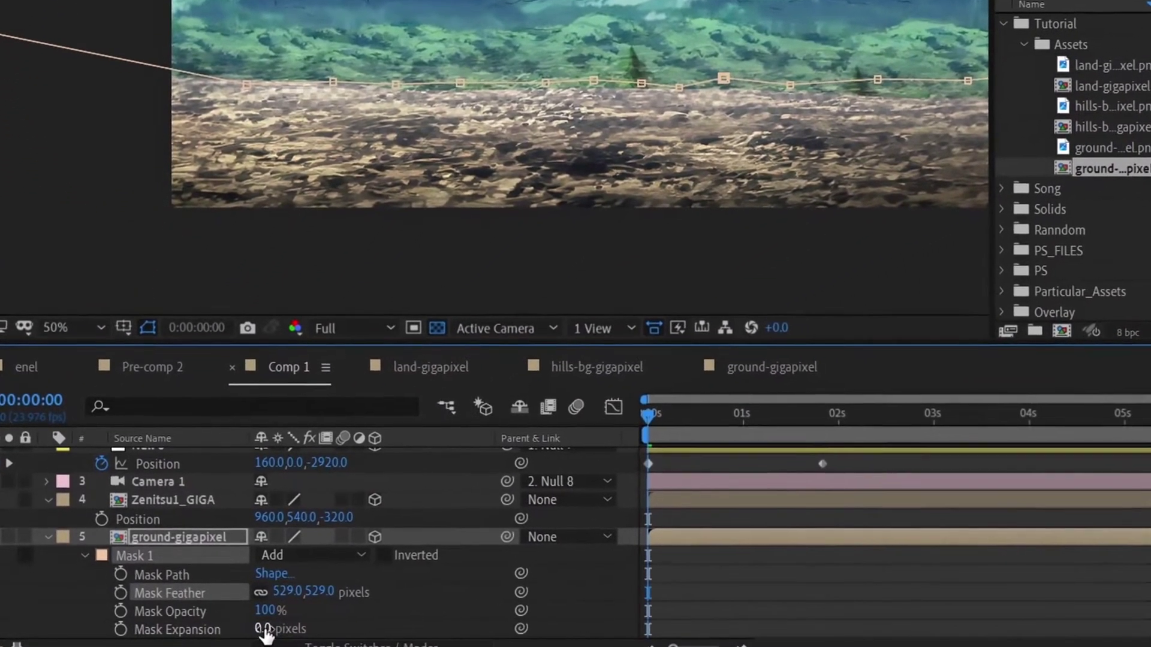
Soften the edge of the ground-gigapixel mask with a feather of 193 pixels and an expansion of 126 pixels
drag(265, 629, 446, 600)
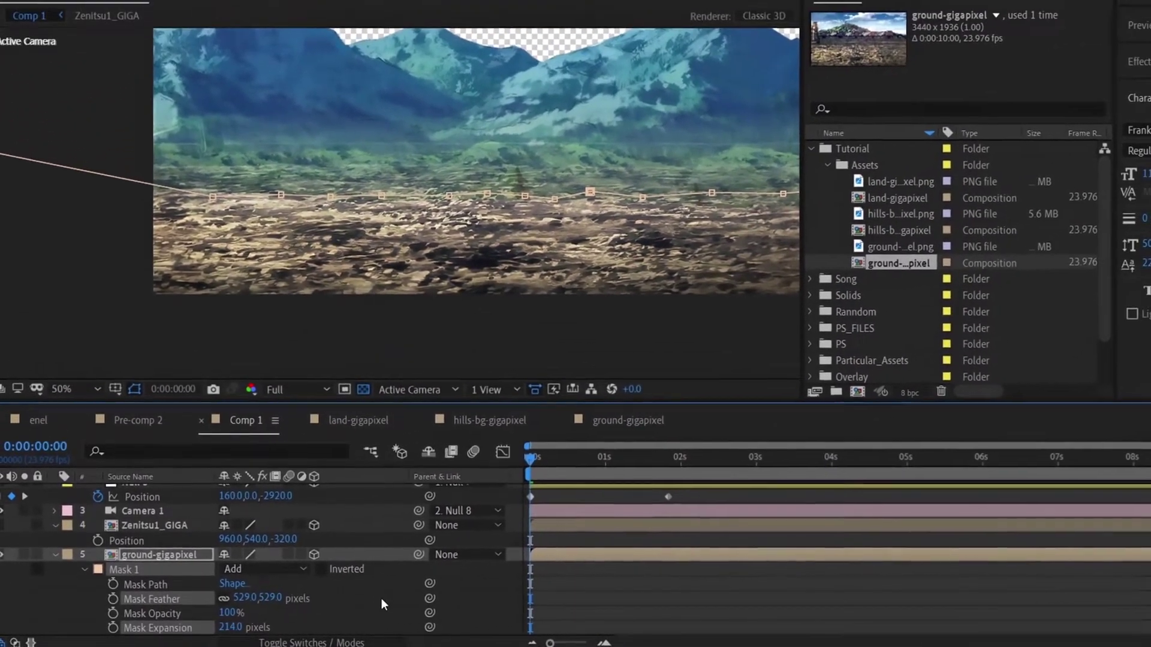
drag(271, 599, 0, 600)
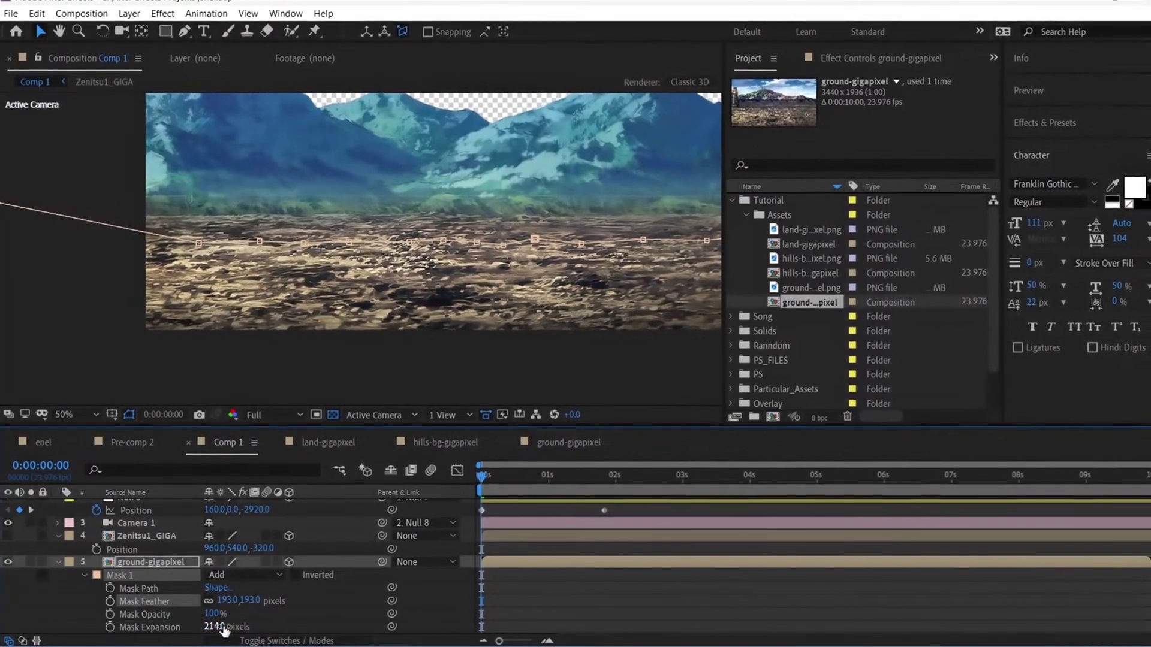
drag(222, 628, 161, 637)
scroll(411, 337, down, 2)
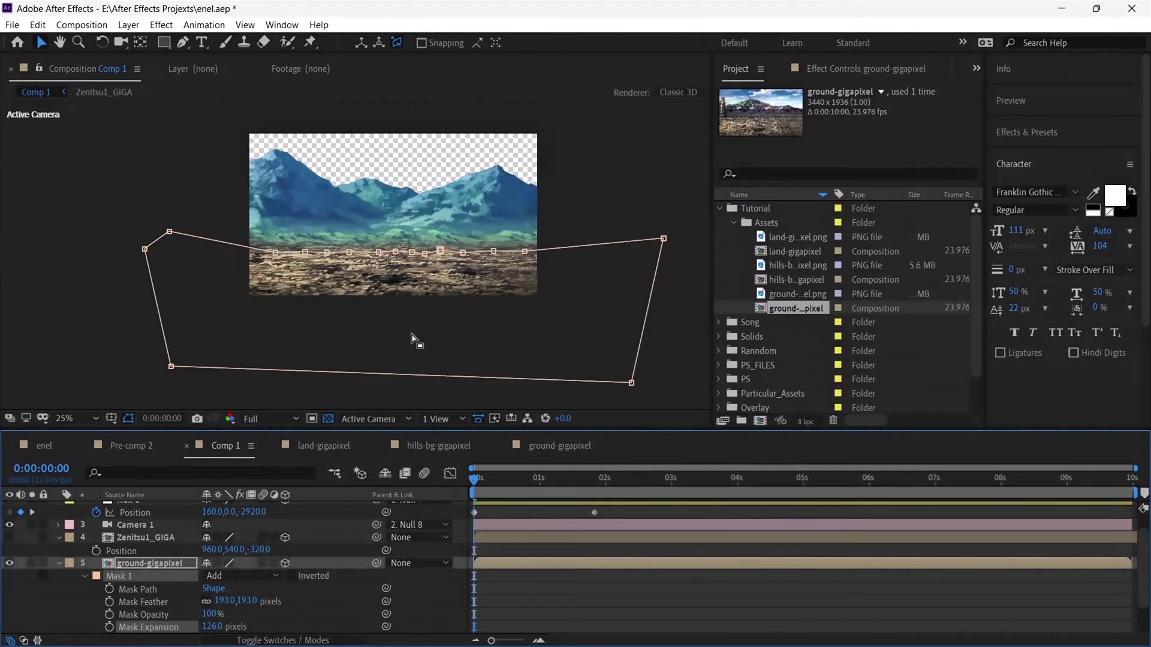
click(638, 198)
scroll(432, 267, up, 2)
drag(419, 268, 343, 321)
scroll(297, 285, down, 2)
scroll(491, 556, up, 1)
Place the sky-background composition beneath hills-bg-gigapixel as a 3D layer starting at 0:00, and scale it uniformly to 205%
click(490, 556)
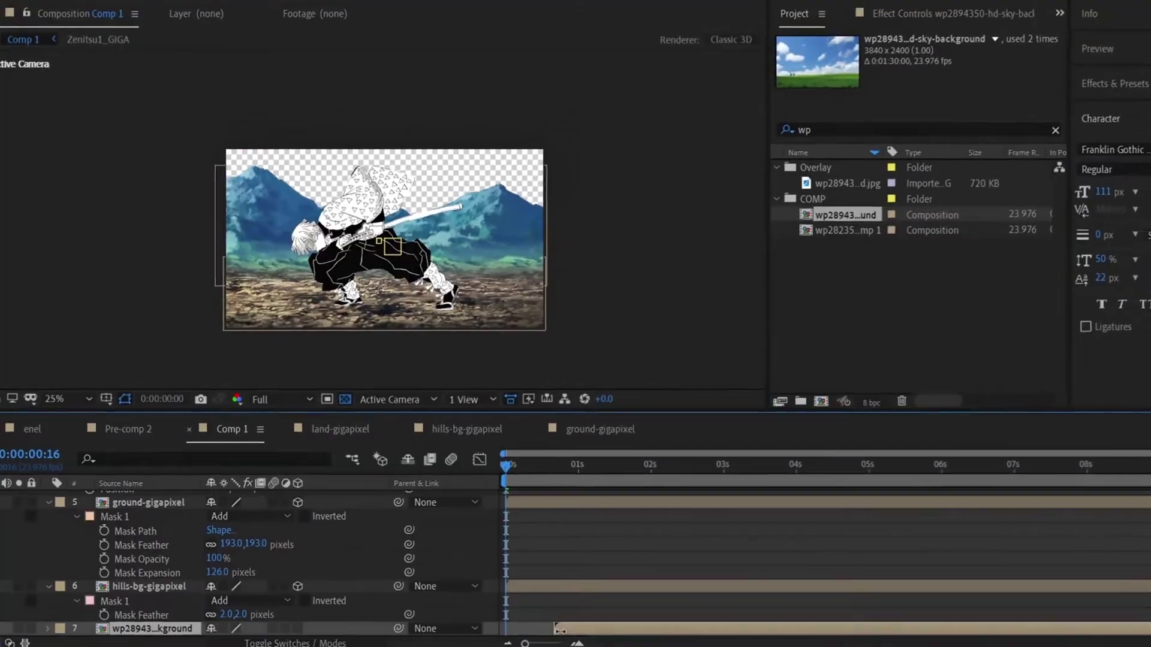
drag(581, 630, 539, 628)
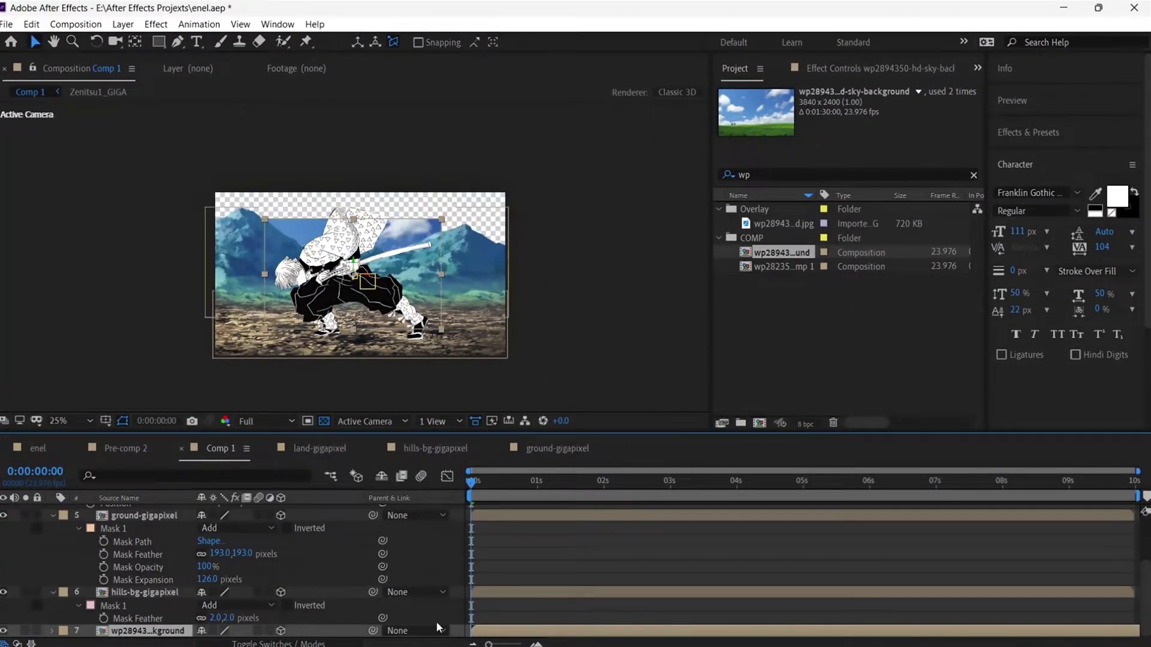
key(s)
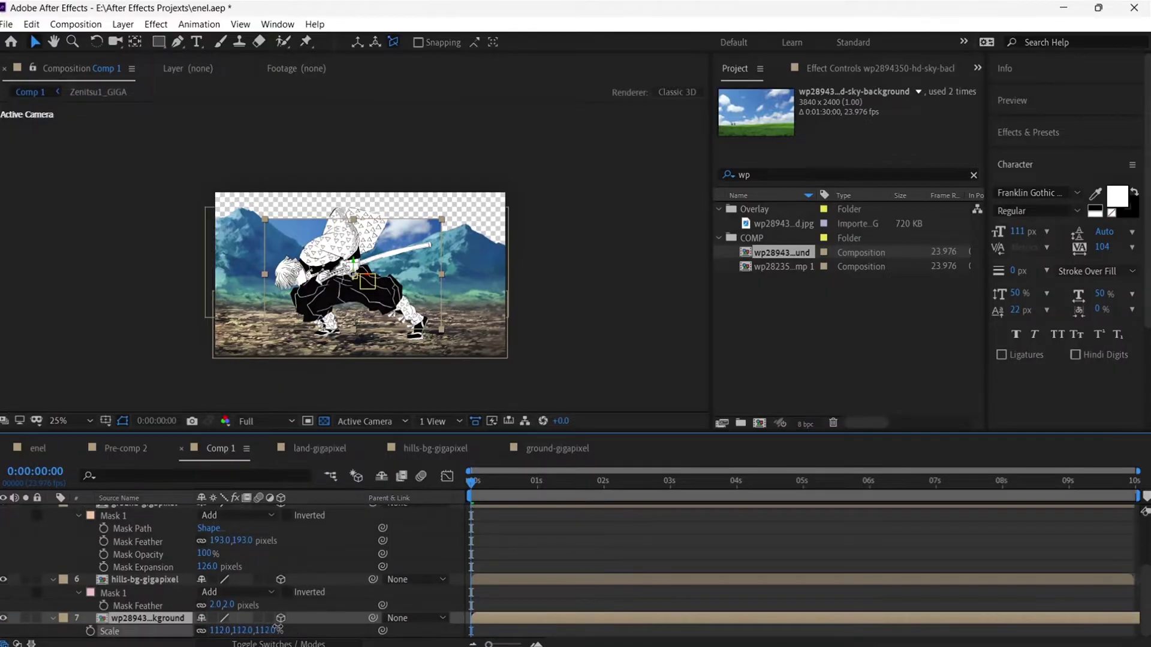
drag(358, 624, 418, 266)
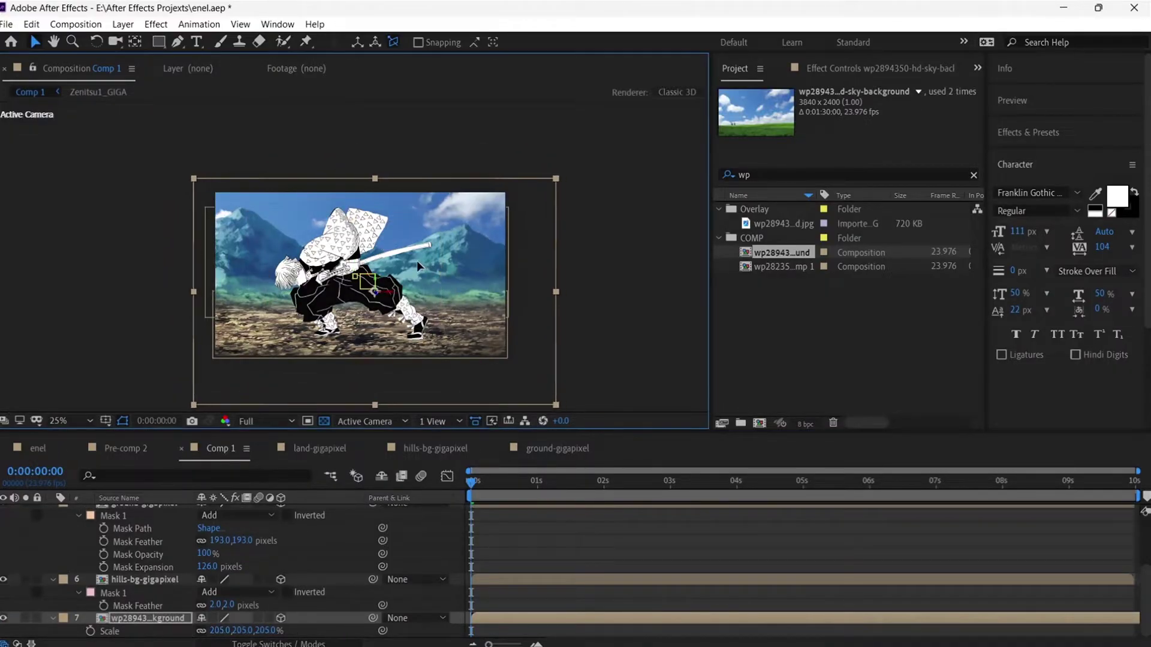
Import the cloud images 1.png and 7.png from the Clouds folder in IMAGES
key(ctrl+i)
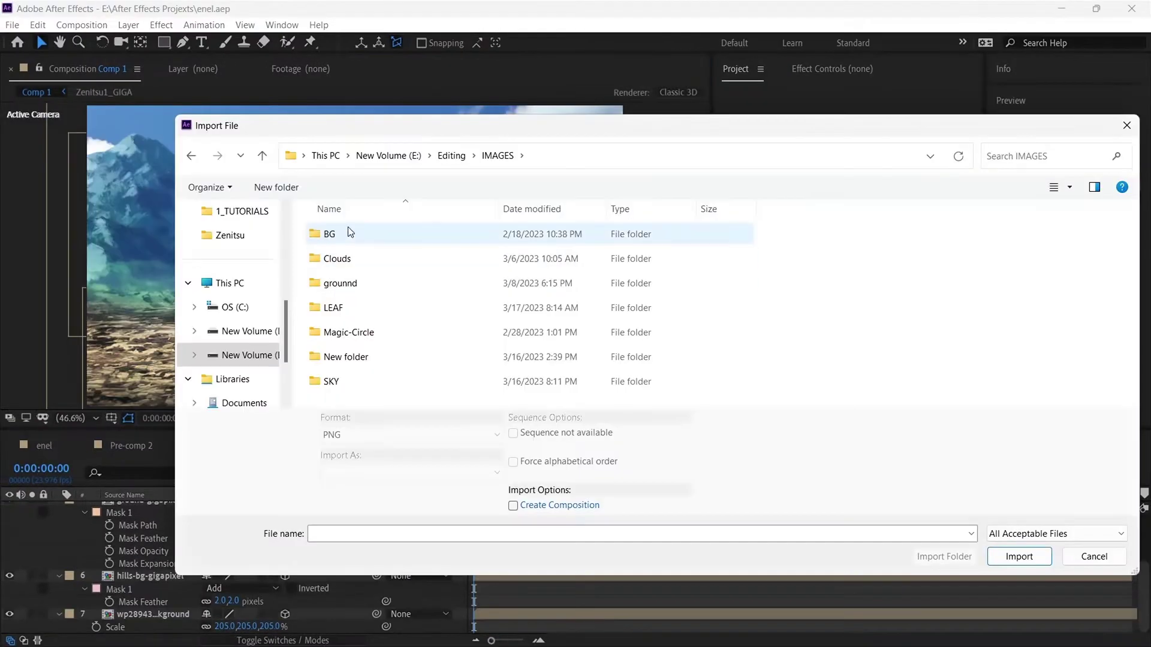
double_click(360, 265)
click(357, 261)
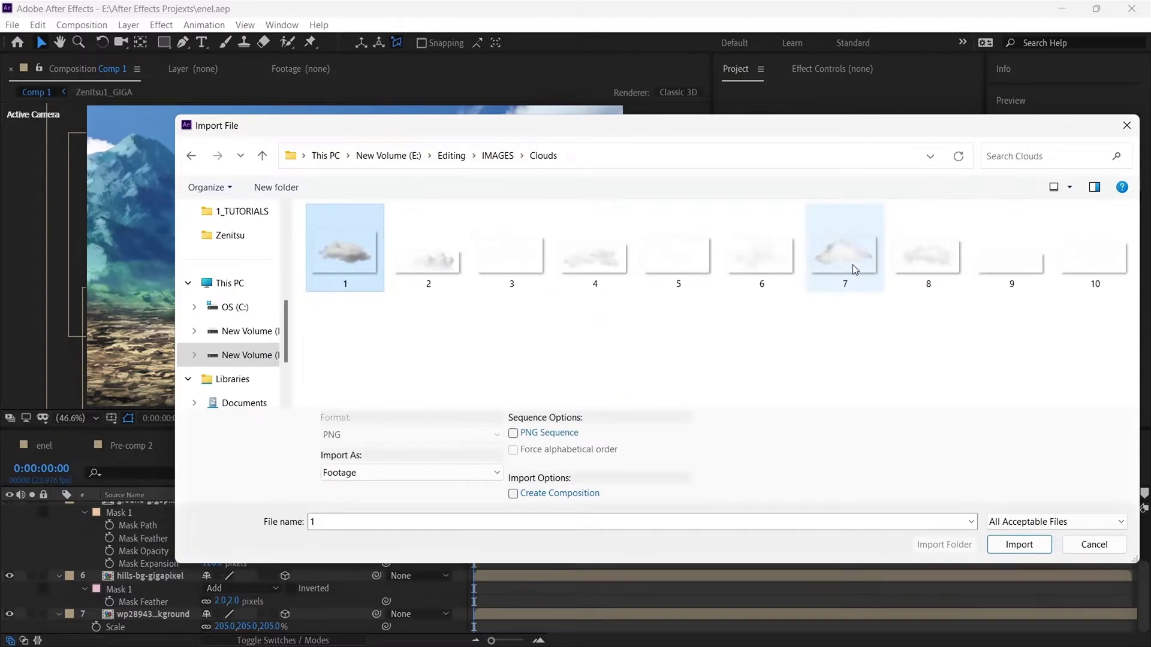
click(1019, 545)
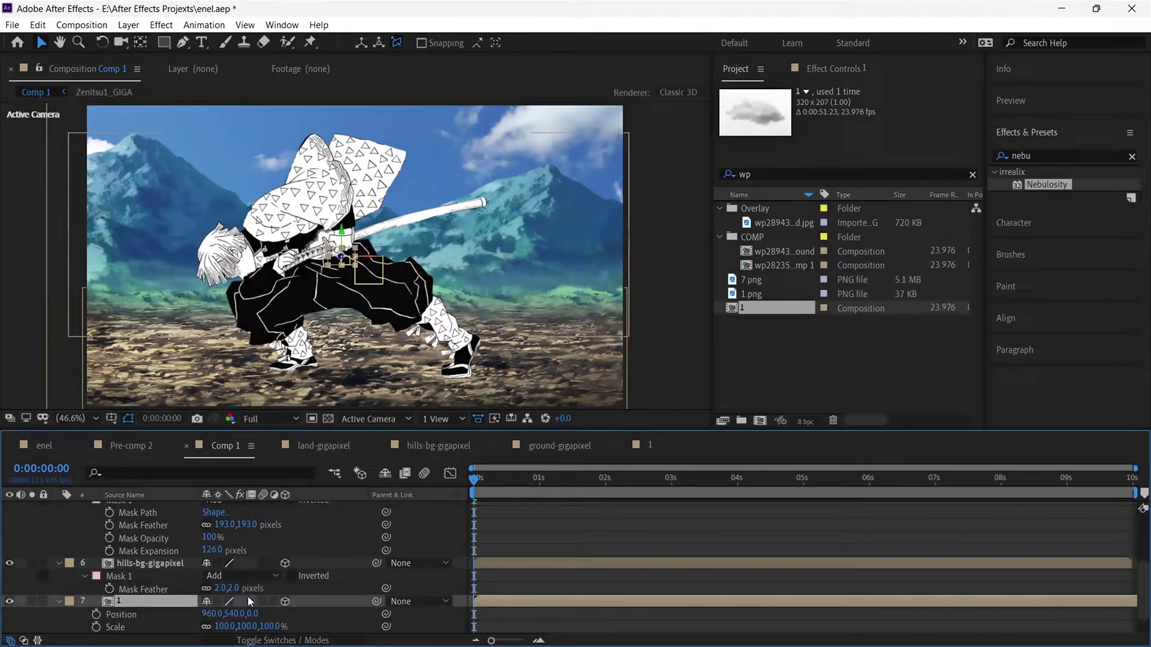
Set cloud layer 1 to 877% scale at position -590, -690, 0, and apply BCC Fast Lens Blur to it
scroll(289, 607, down, 1)
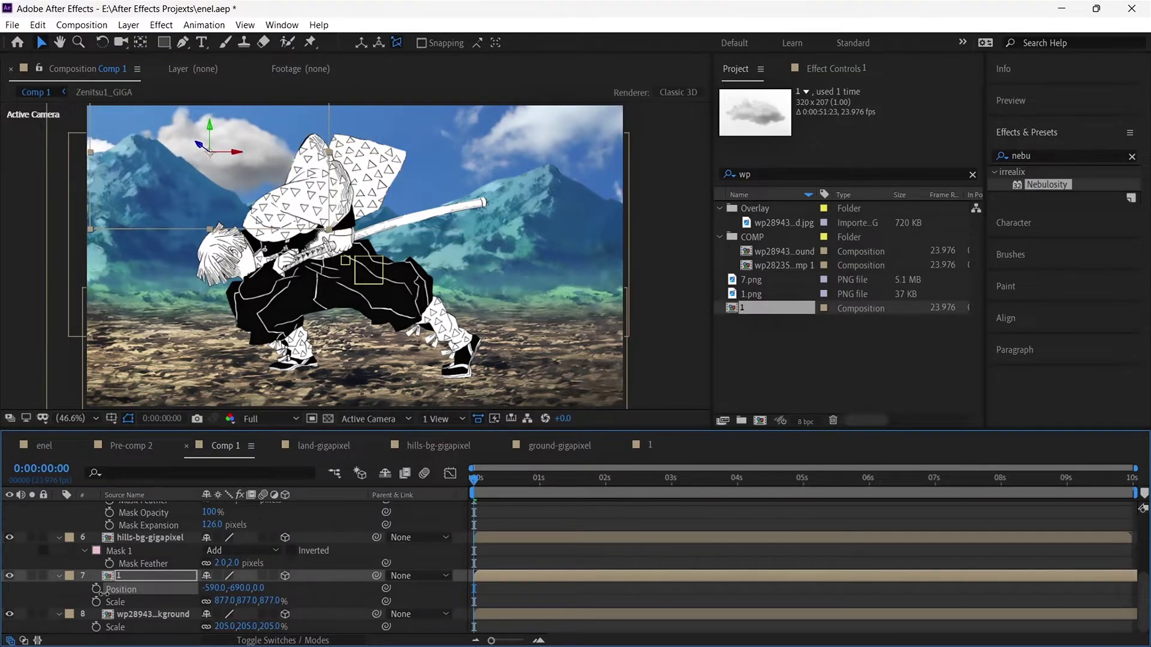
text(fast)
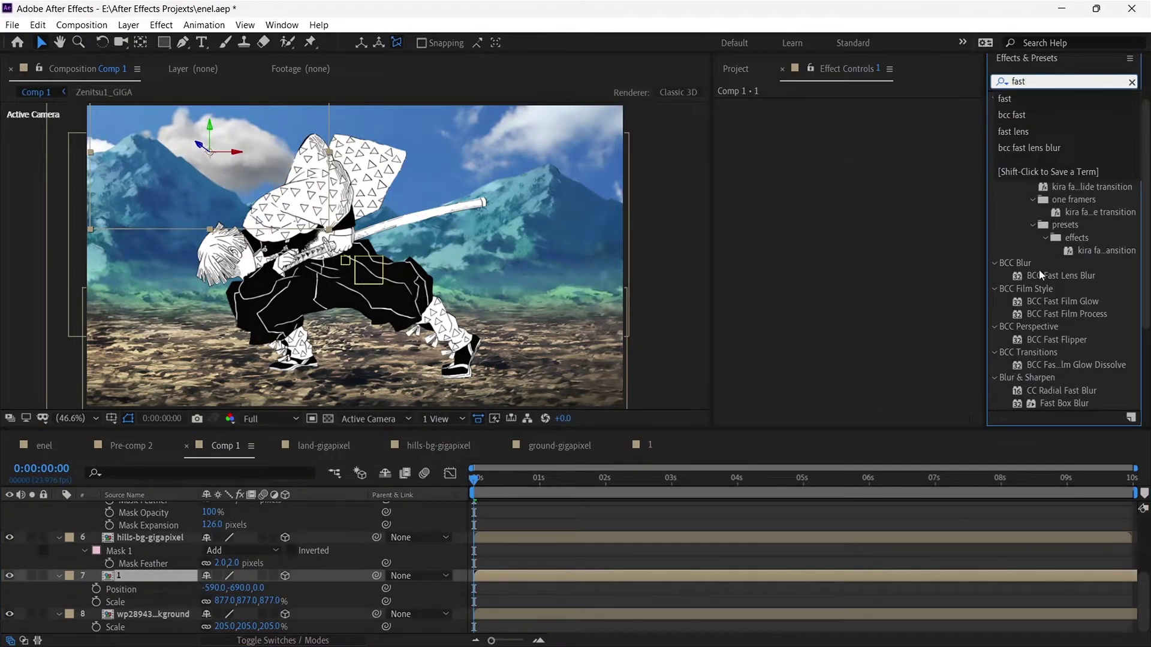
drag(552, 567, 551, 575)
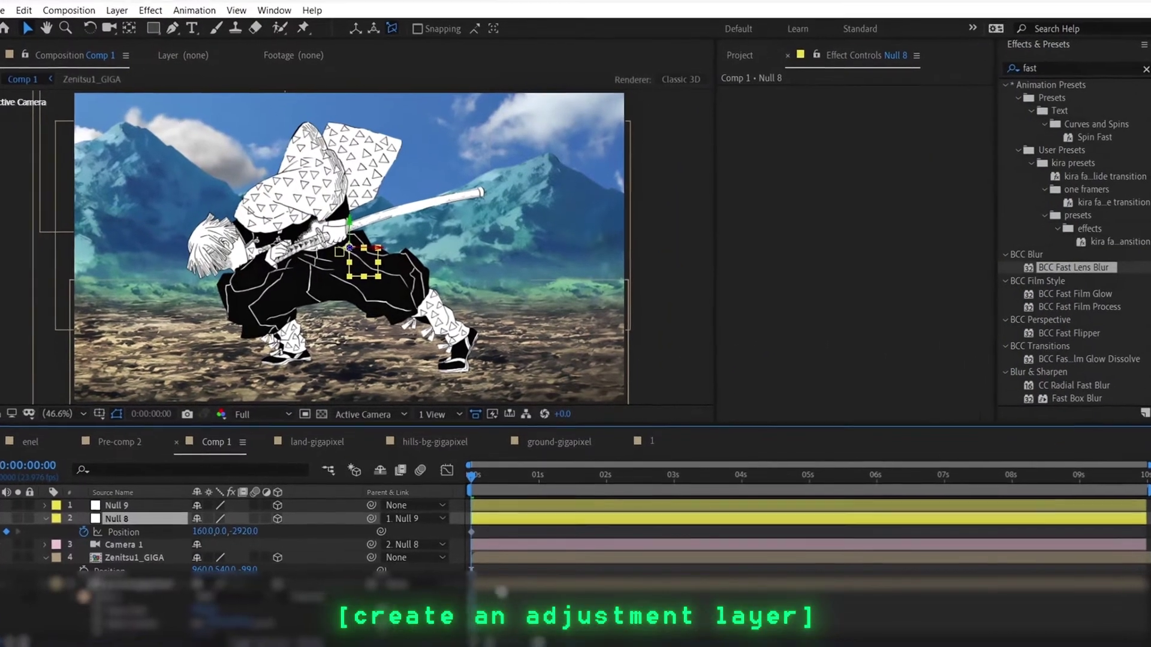
Create an adjustment layer directly above the ground-gigapixel layer
click(496, 584)
right_click(463, 584)
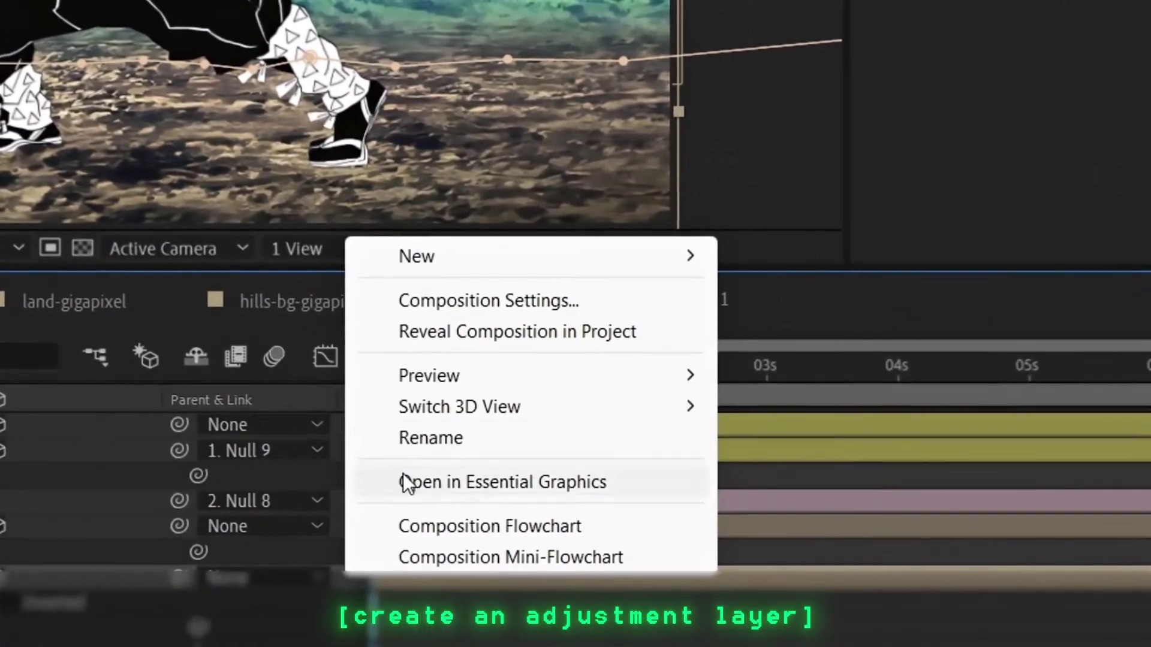
mouse_move(468, 257)
click(825, 483)
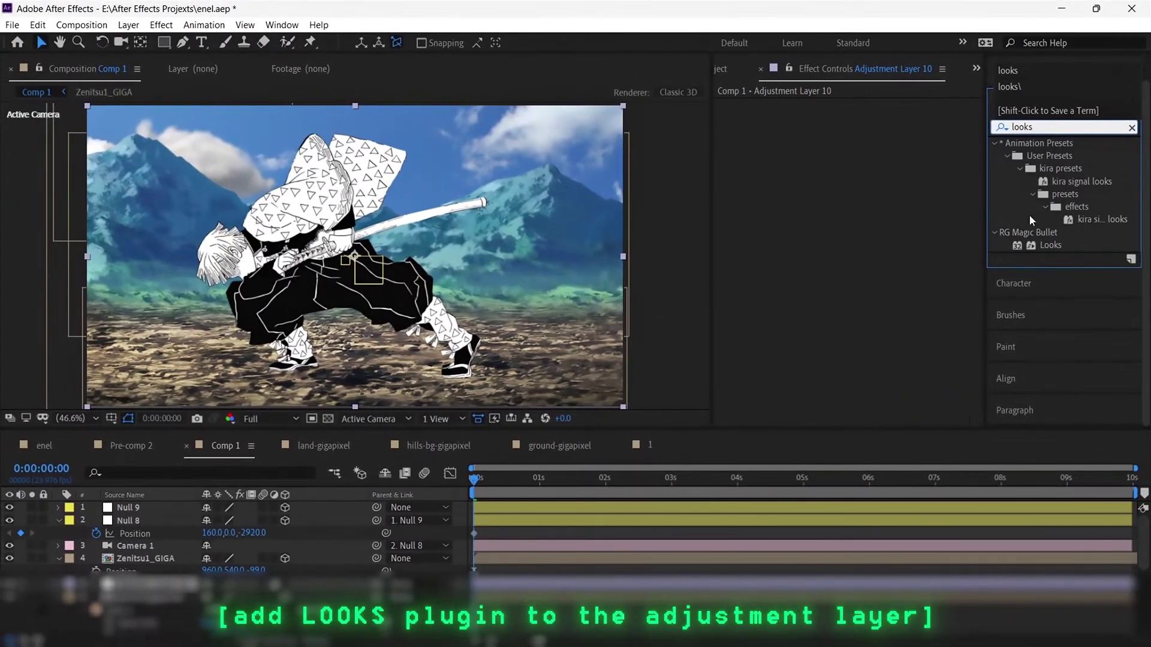
Apply Magic Bullet Looks to the new adjustment layer with the black-and-white Kodak 5222 Push 3 look
drag(723, 394, 723, 395)
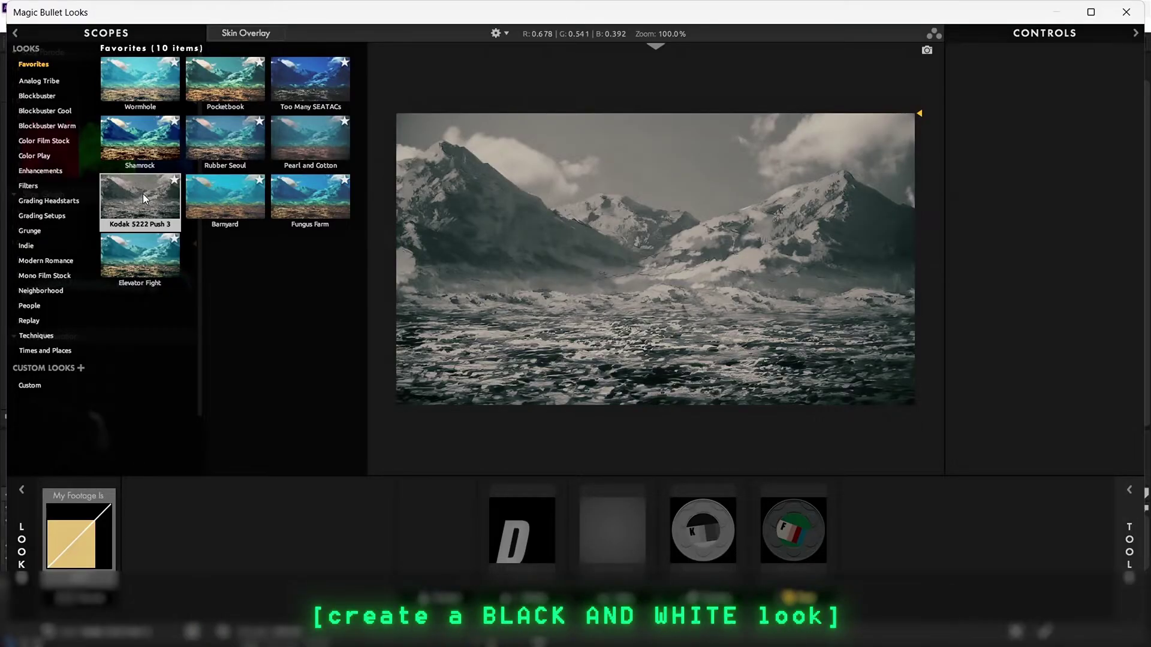
click(143, 194)
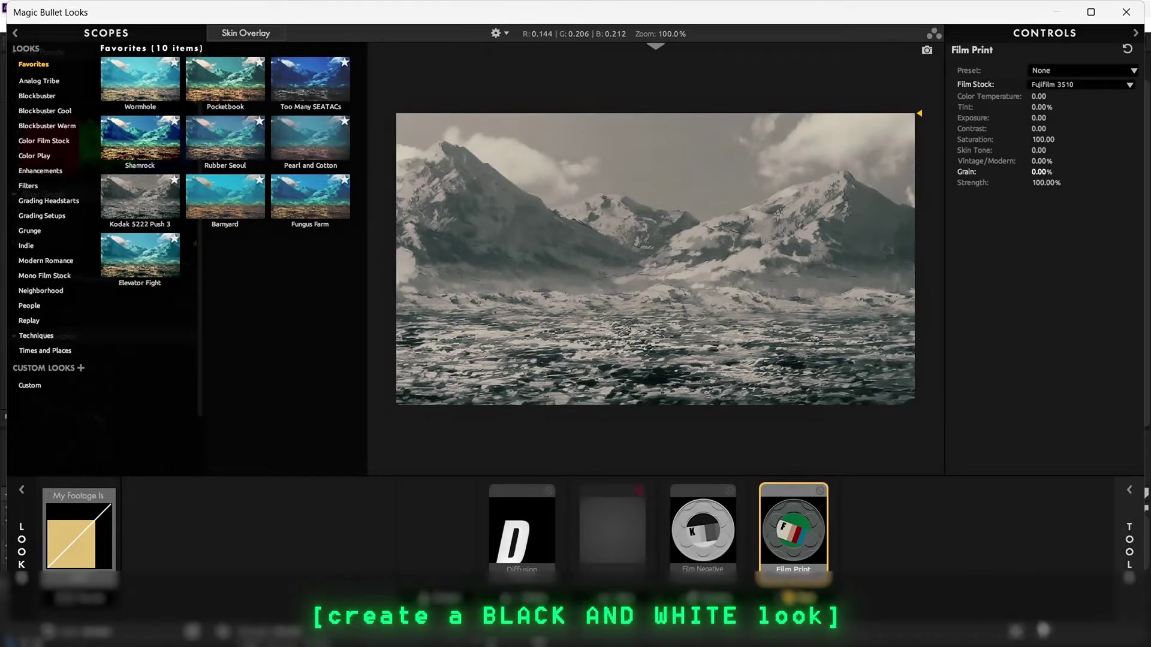
click(1045, 630)
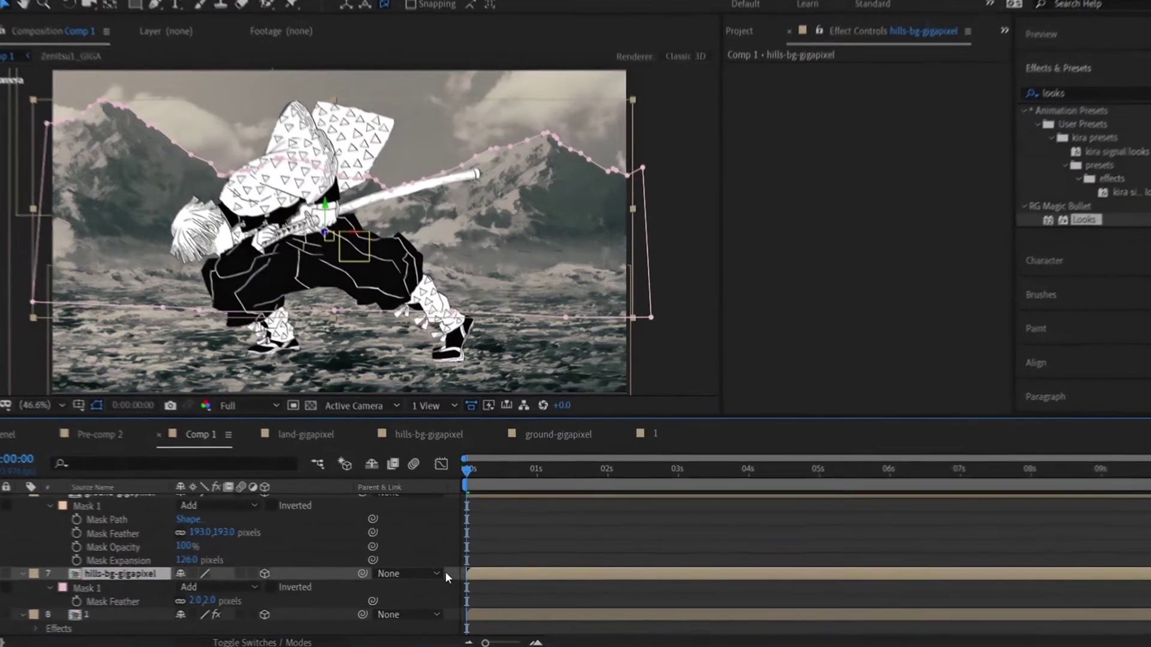
Create an adjustment layer above hills-bg-gigapixel and apply BCC Fast Lens Blur to it
right_click(458, 401)
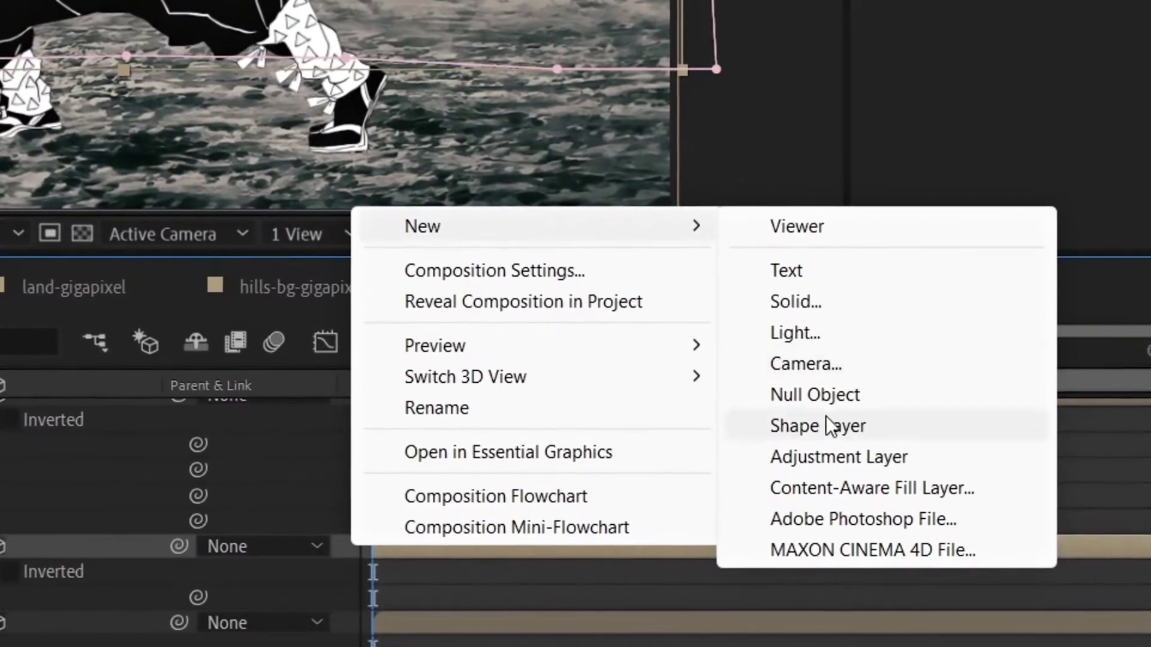
click(830, 455)
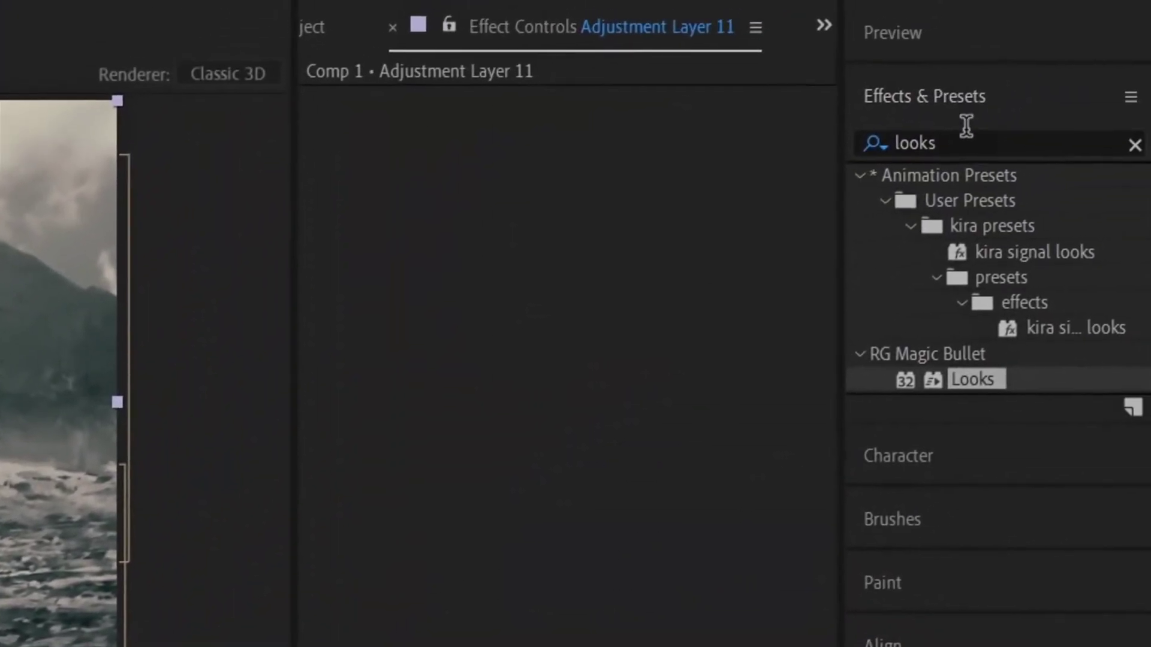
click(966, 132)
text(fast)
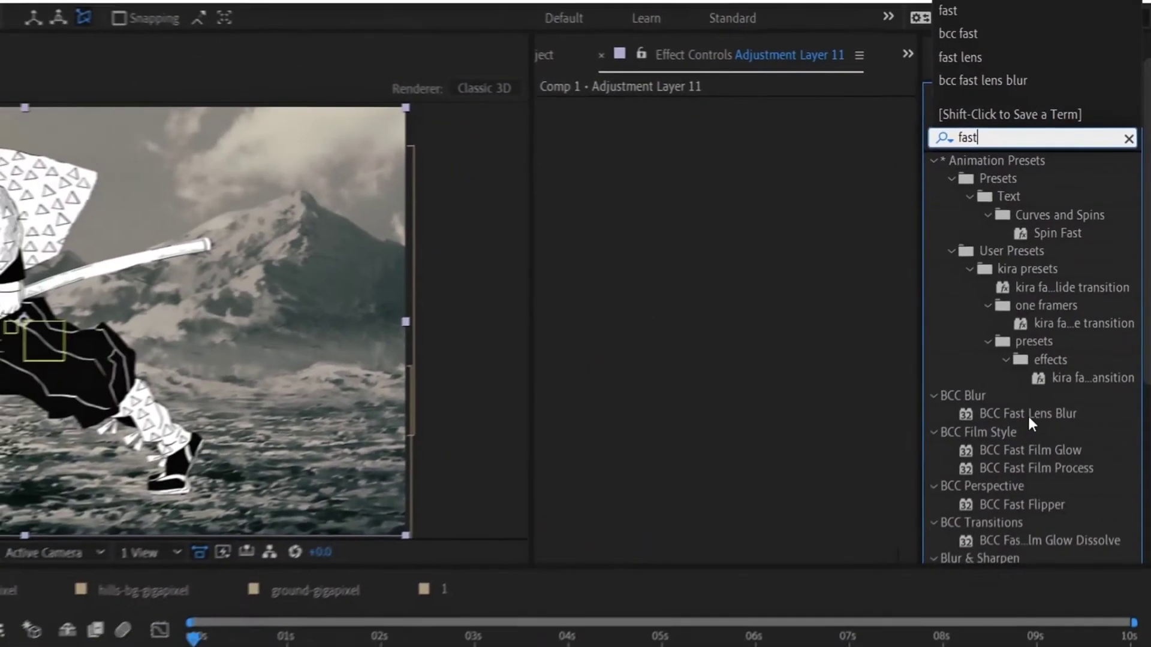
double_click(992, 515)
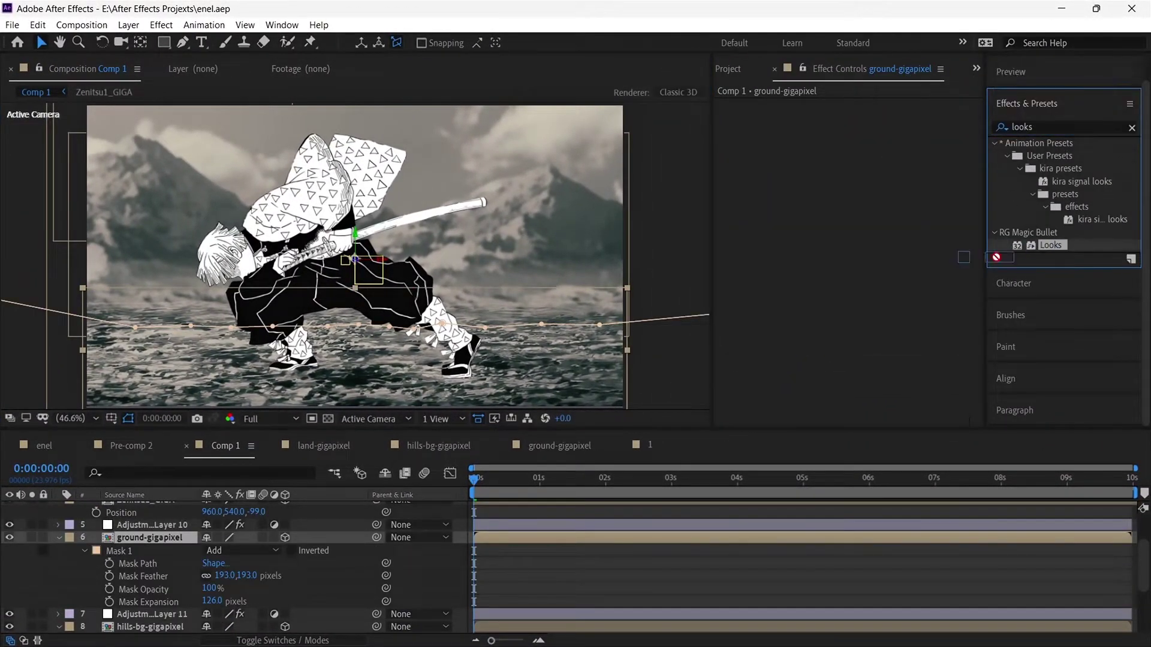
Apply Looks to ground-gigapixel with the Too Many SEATACs preset, and reshape its Lens Vignette into a small flat ellipse over the soil
drag(996, 257, 530, 540)
click(767, 185)
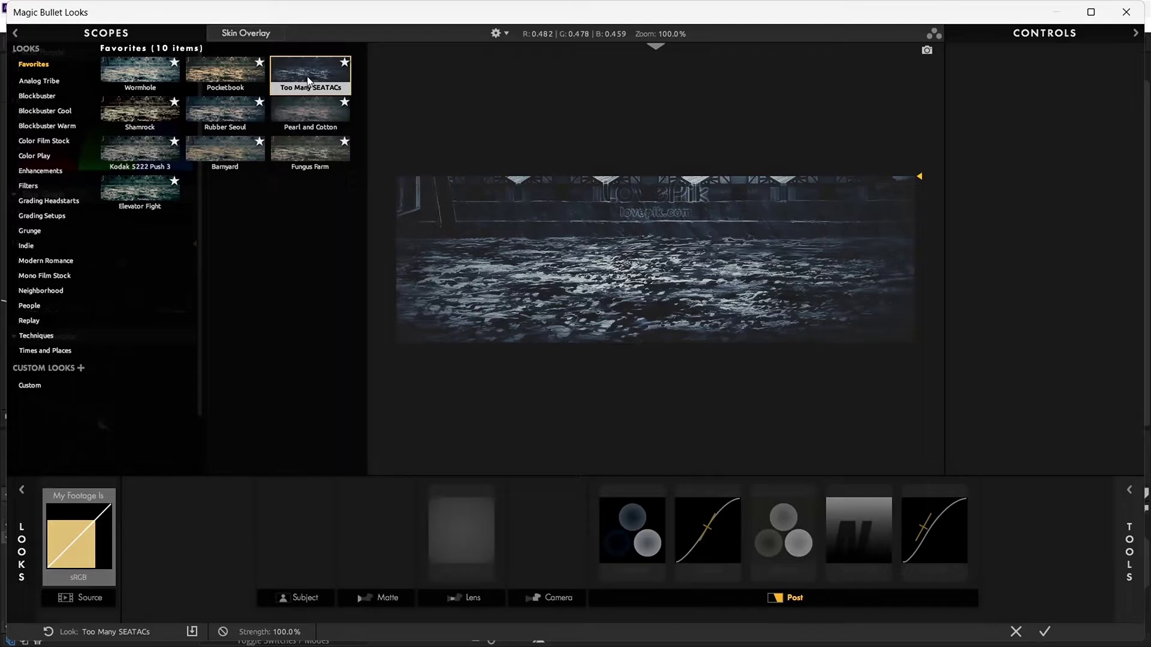
click(488, 491)
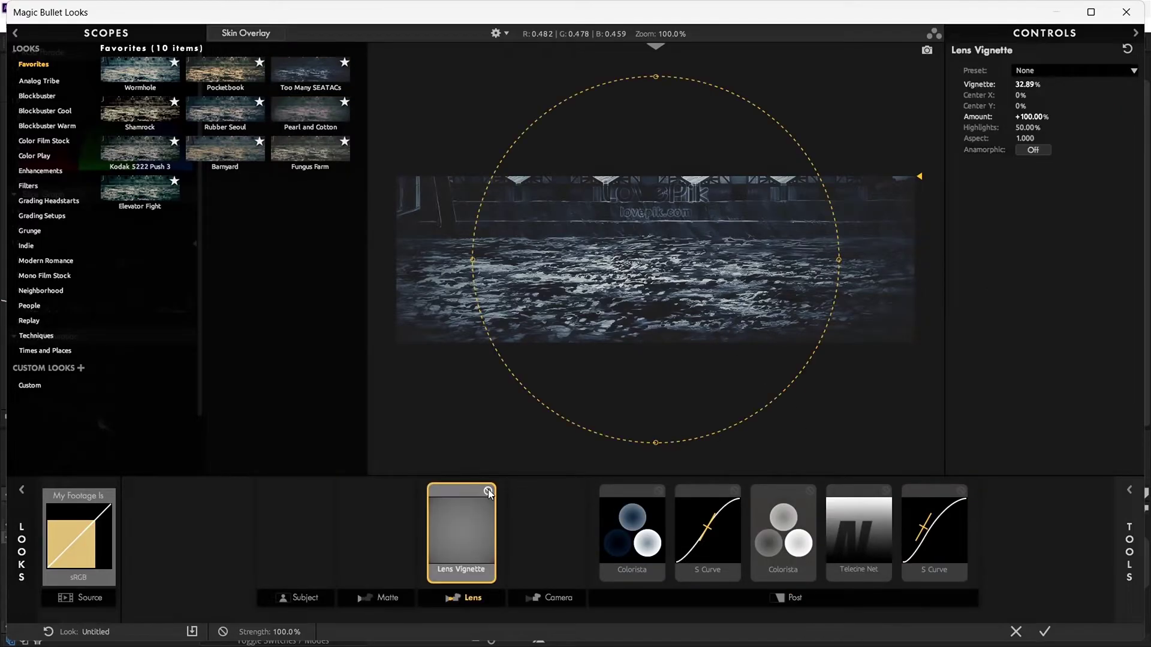
drag(473, 259, 594, 259)
drag(657, 70, 667, 186)
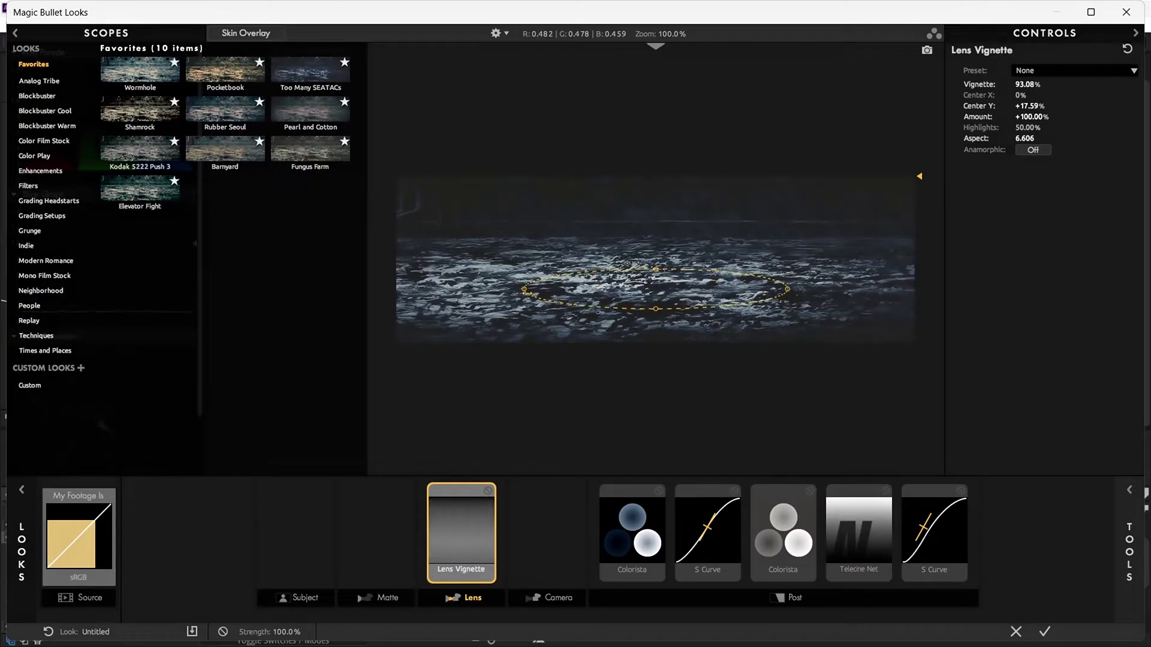
drag(527, 290, 616, 289)
click(1045, 631)
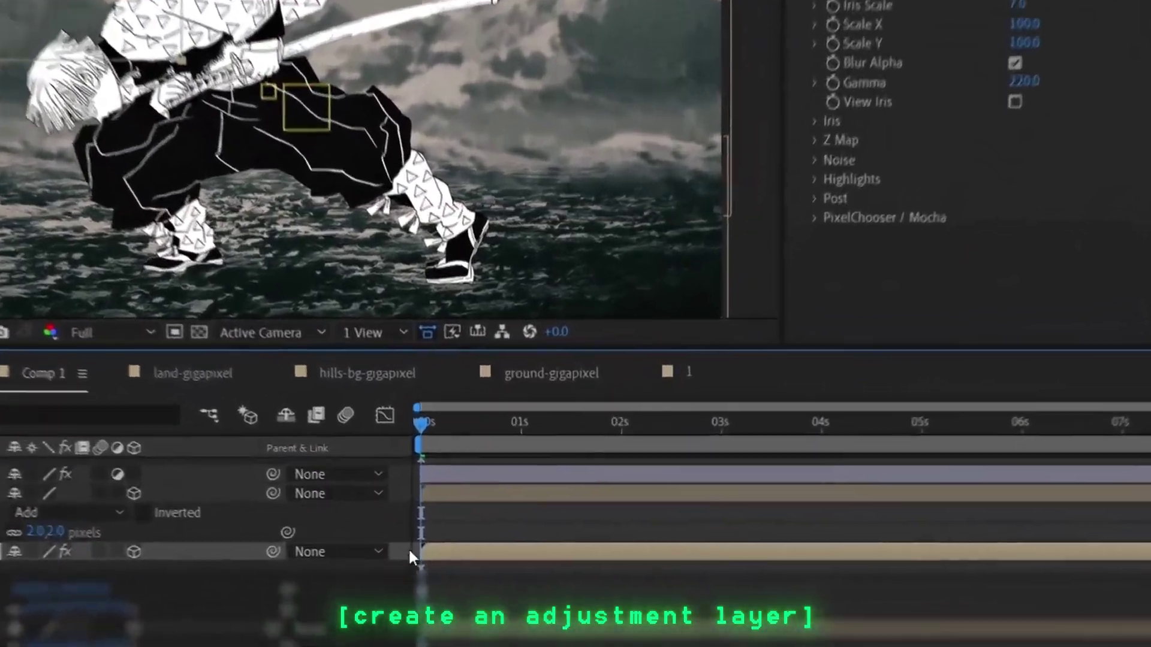
Create an adjustment layer above the cloud layer
right_click(414, 536)
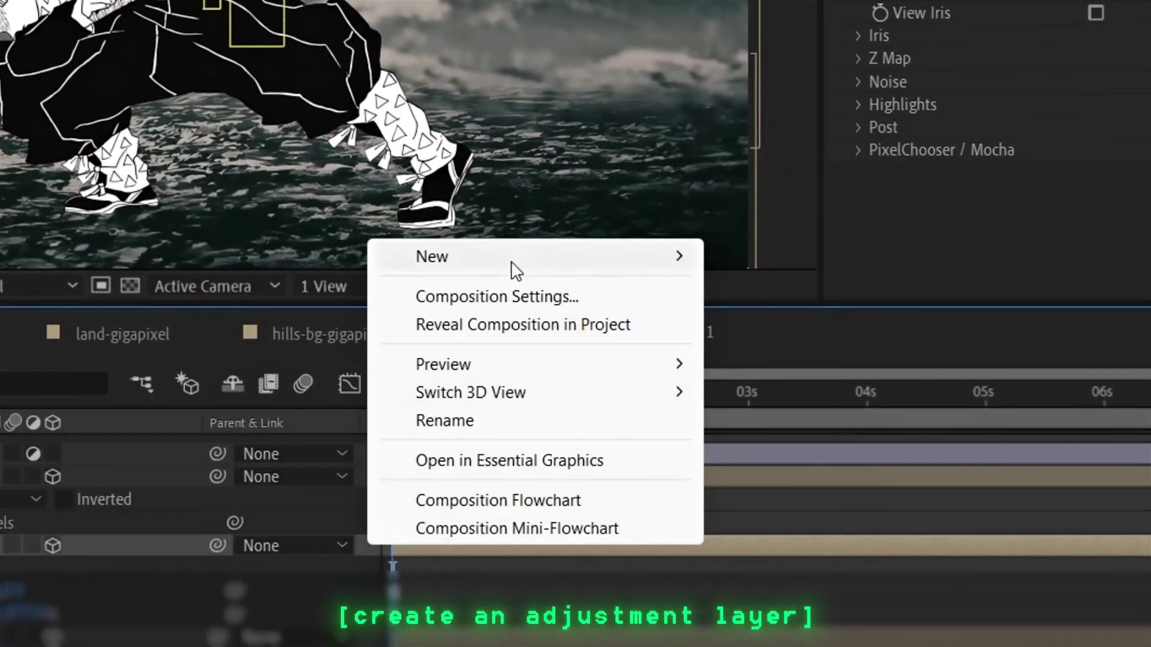
mouse_move(514, 258)
click(836, 470)
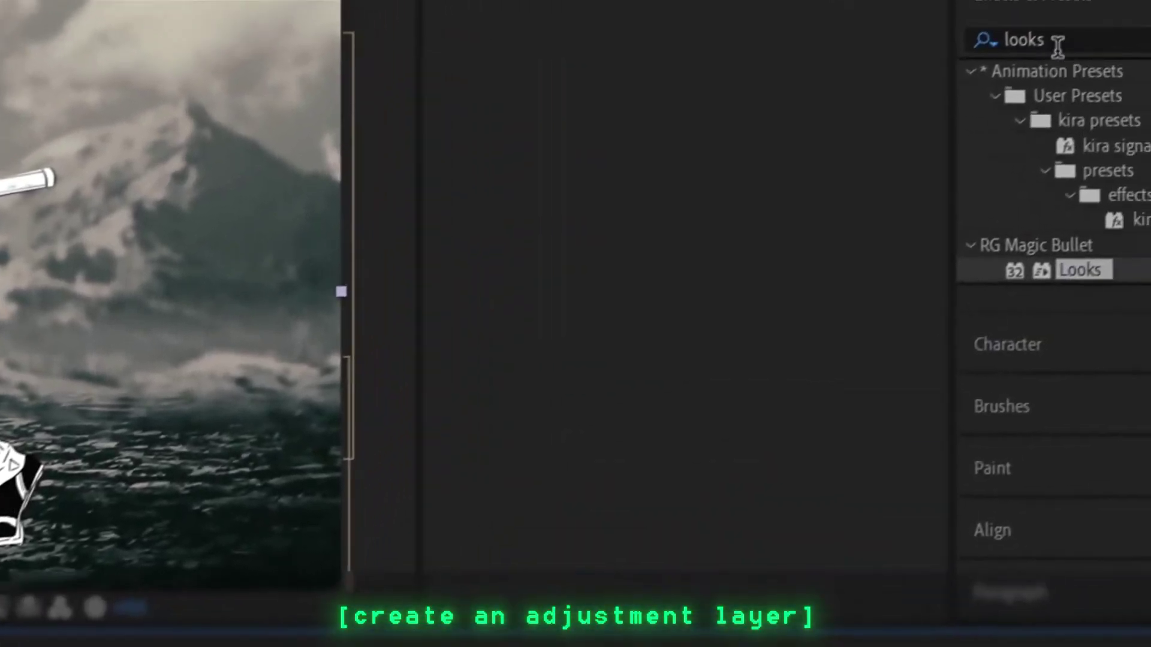
Apply S_LensFlare to the cloud's adjustment layer and load the Canon 24-70mm flare preset
click(1056, 44)
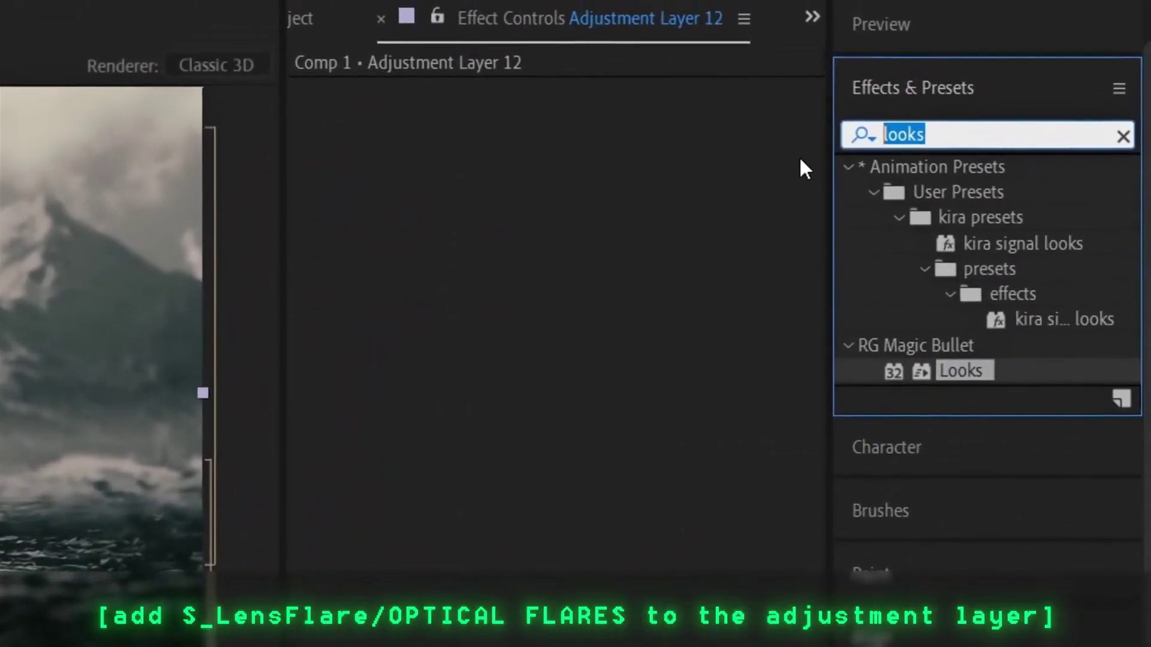
text(lens)
scroll(1105, 412, down, 3)
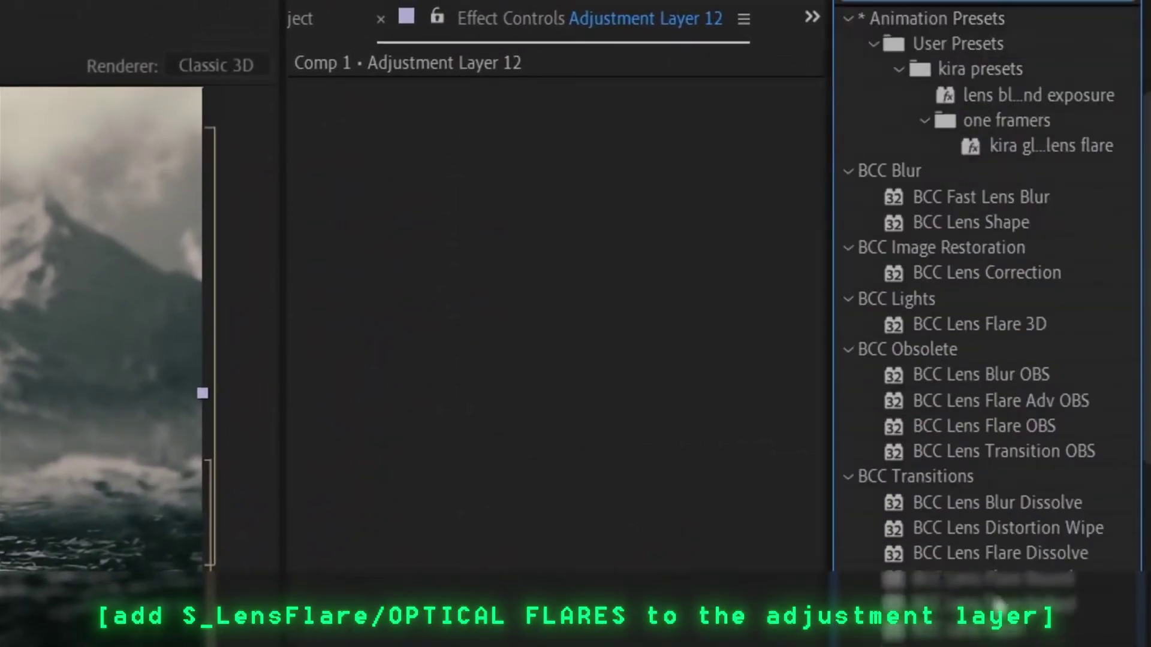
scroll(998, 605, down, 4)
drag(982, 536, 437, 539)
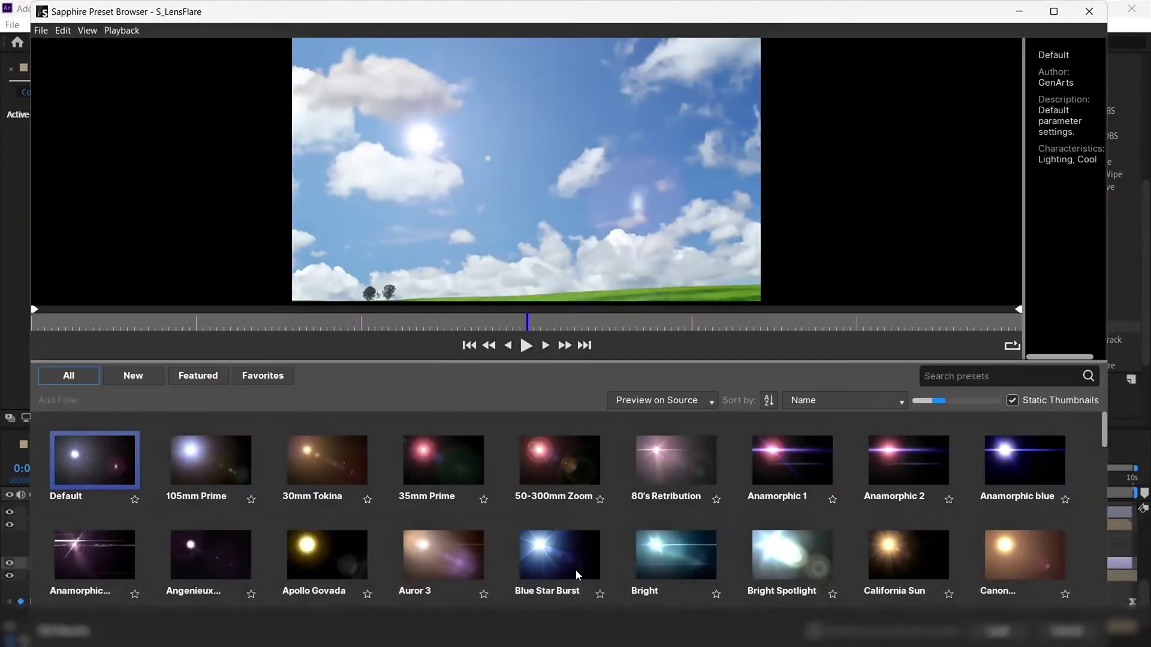
click(1056, 553)
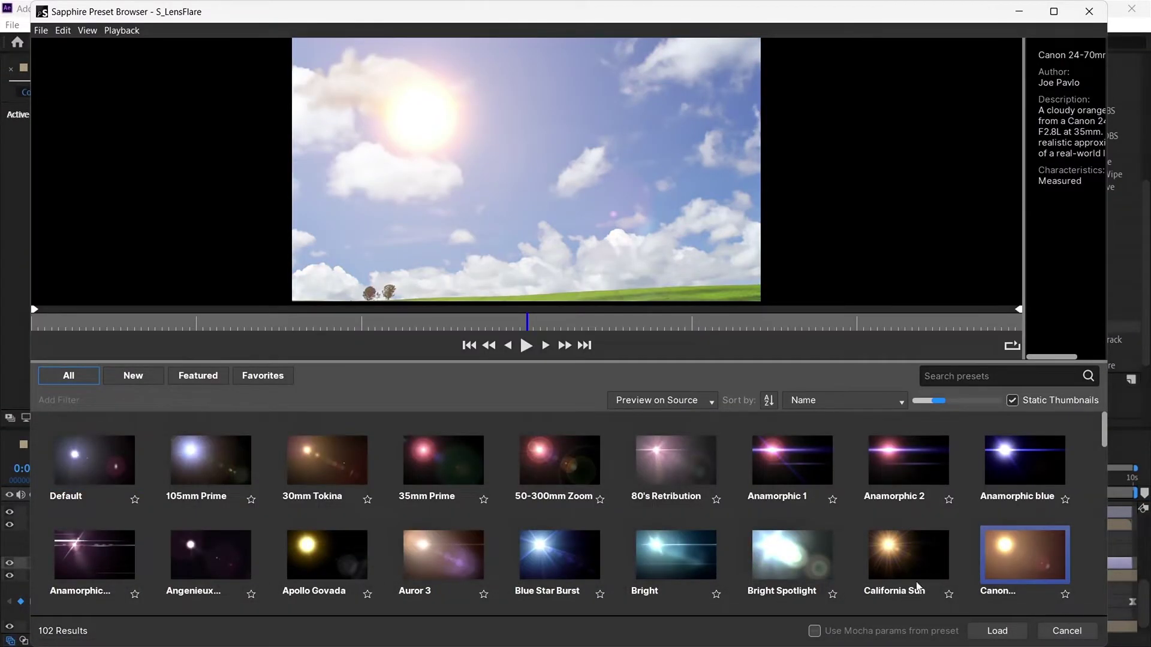
click(1016, 631)
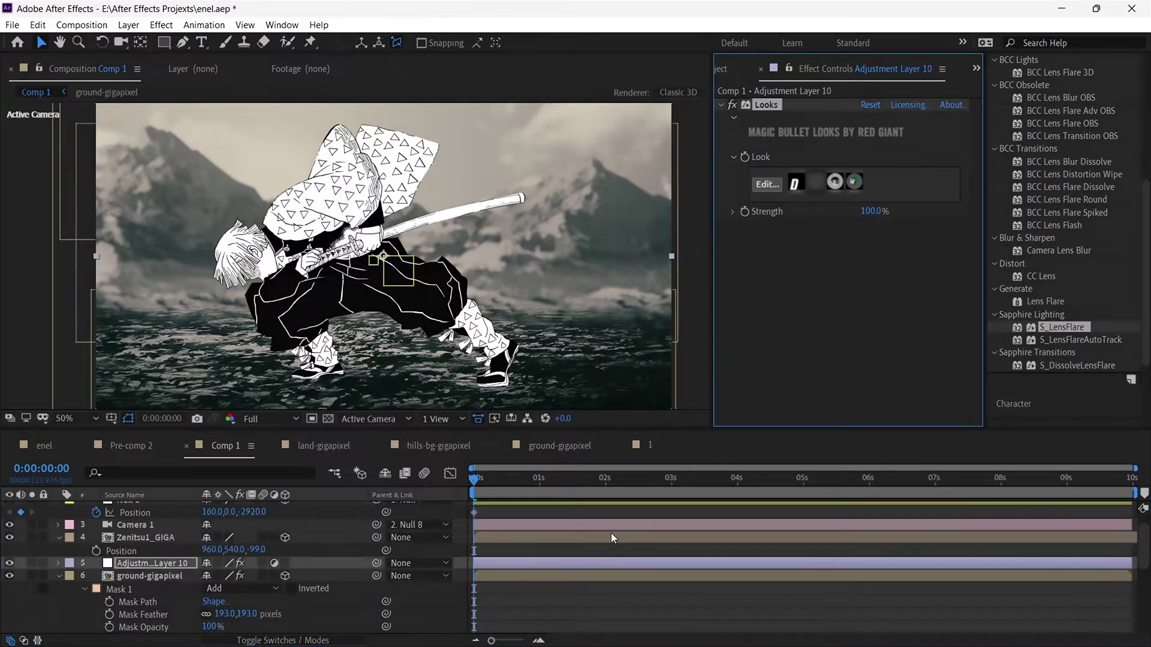
click(570, 579)
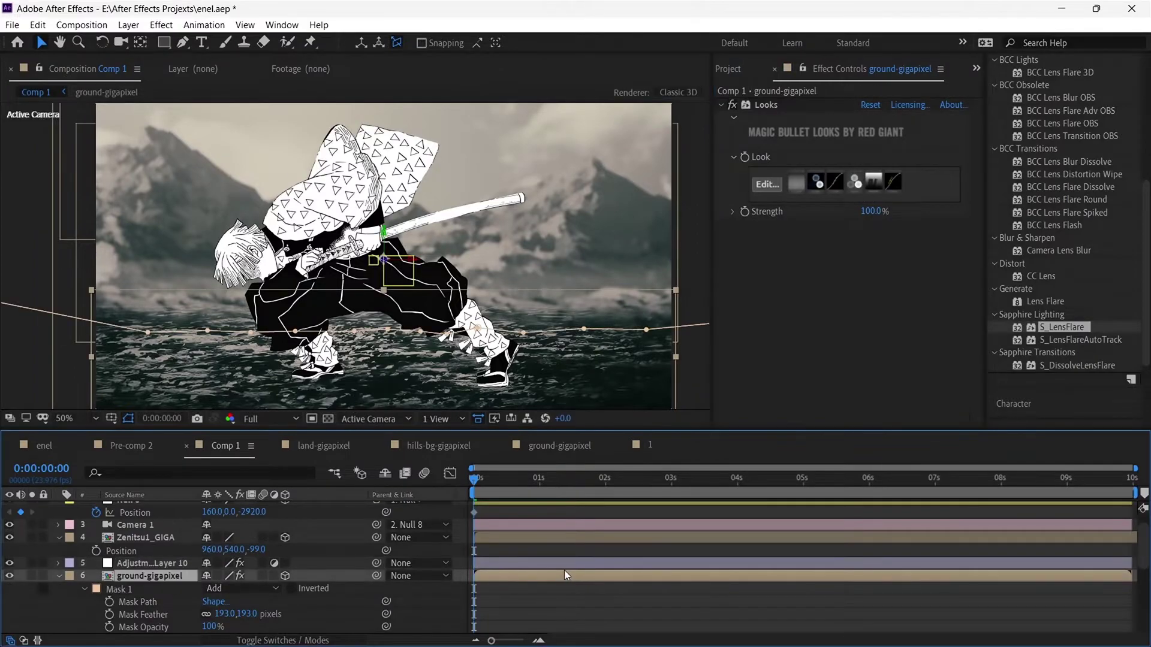
scroll(565, 570, down, 5)
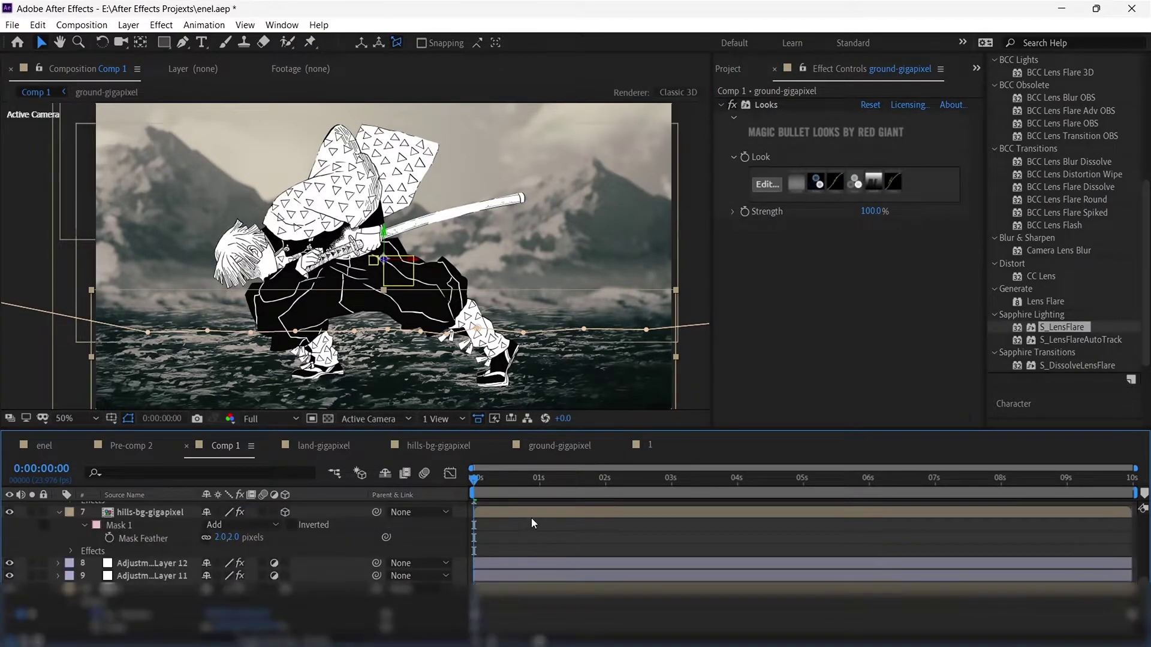
Paste the copied black-and-white Looks grade onto the hills-bg-gigapixel layer
click(530, 513)
click(852, 361)
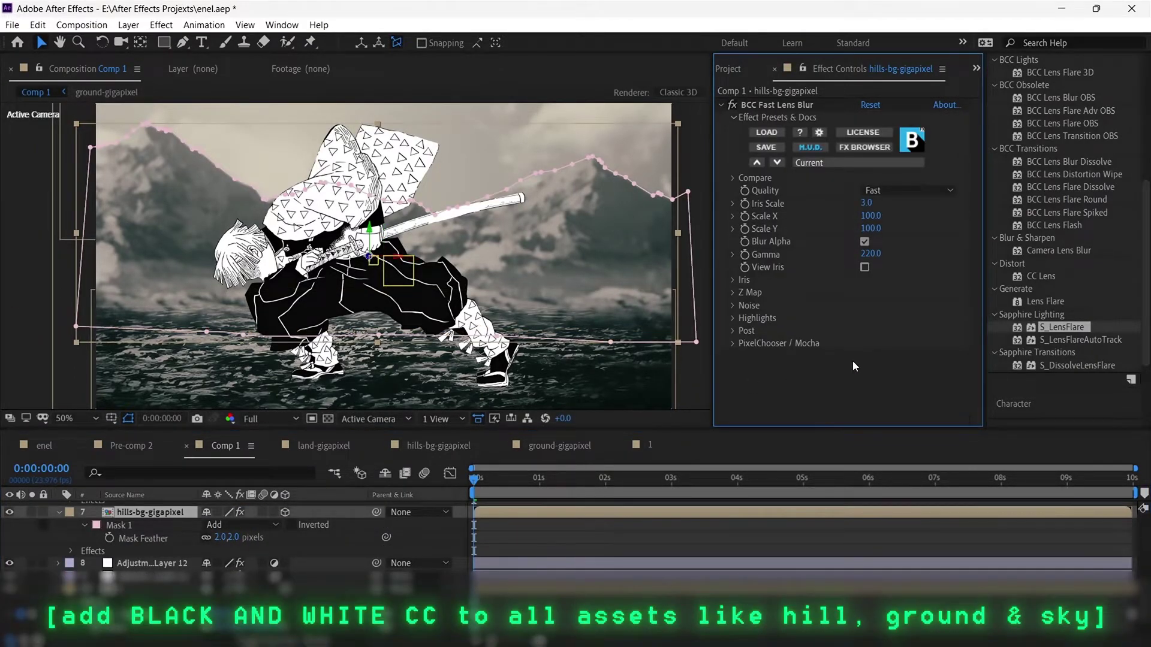
key(ctrl+v)
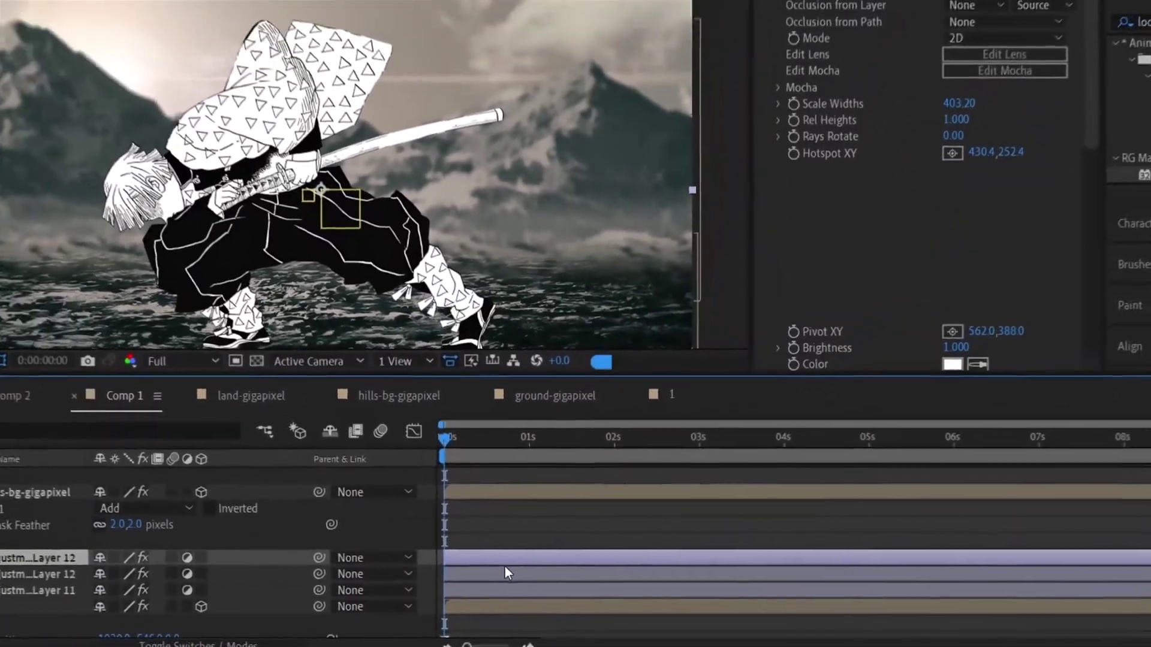
Move the duplicated lens flare adjustment layer up the stack so it sits between Camera 1 and Zenitsu1_GIGA
scroll(508, 569, up, 2)
scroll(516, 576, down, 1)
drag(123, 621, 134, 597)
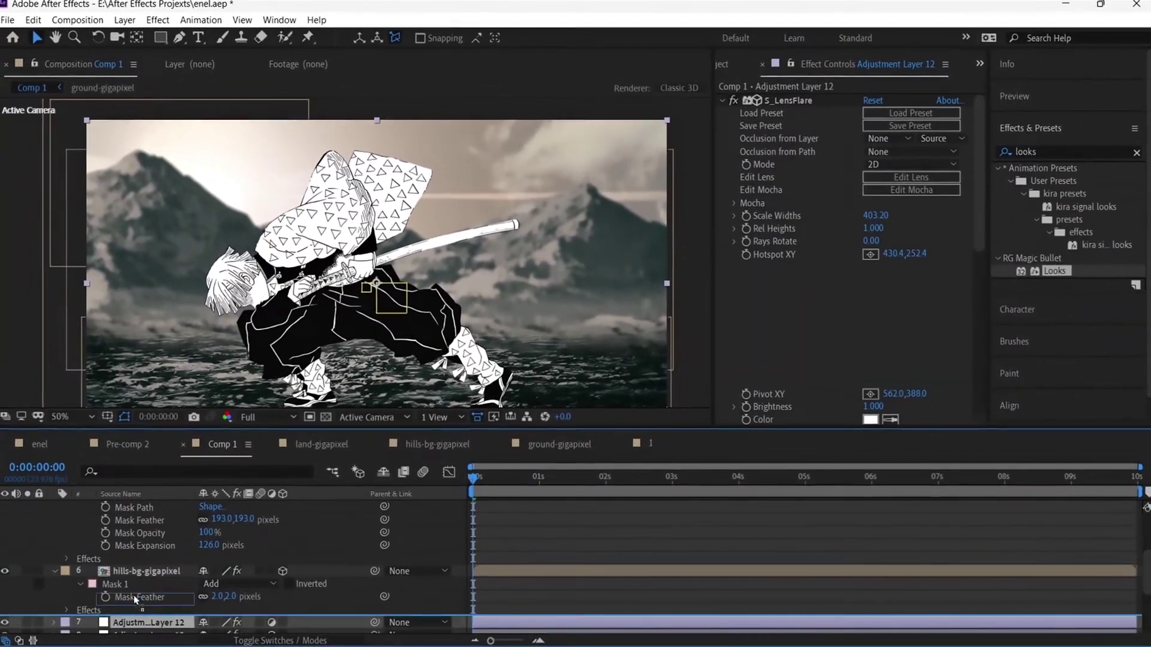
scroll(134, 523, up, 4)
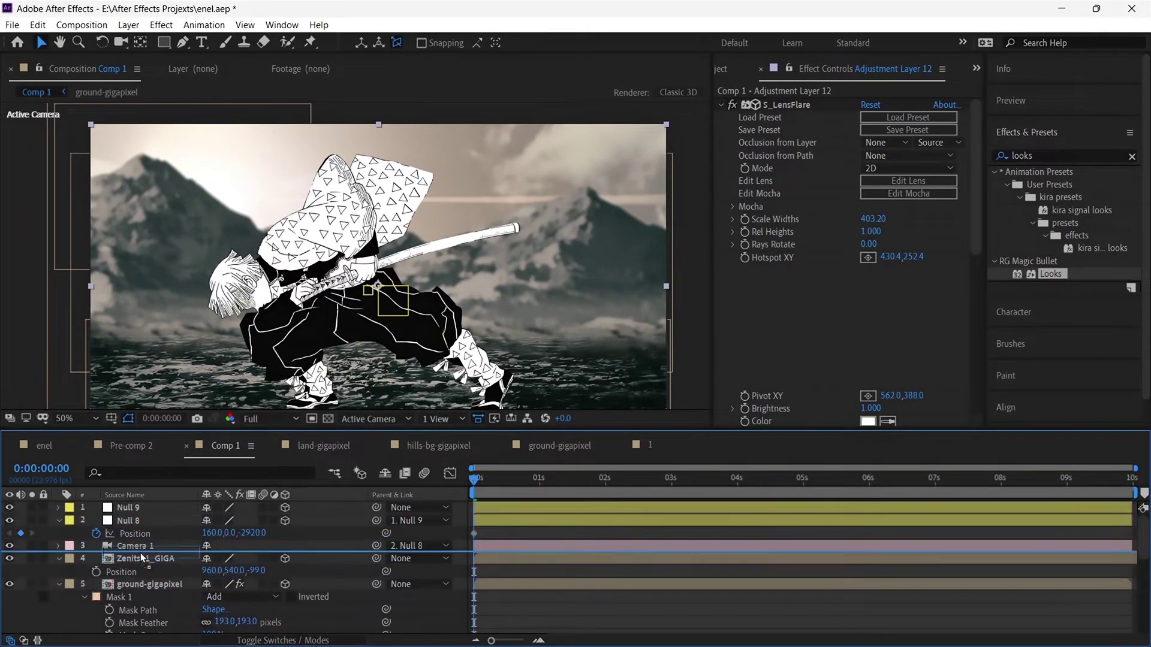
drag(141, 555, 142, 553)
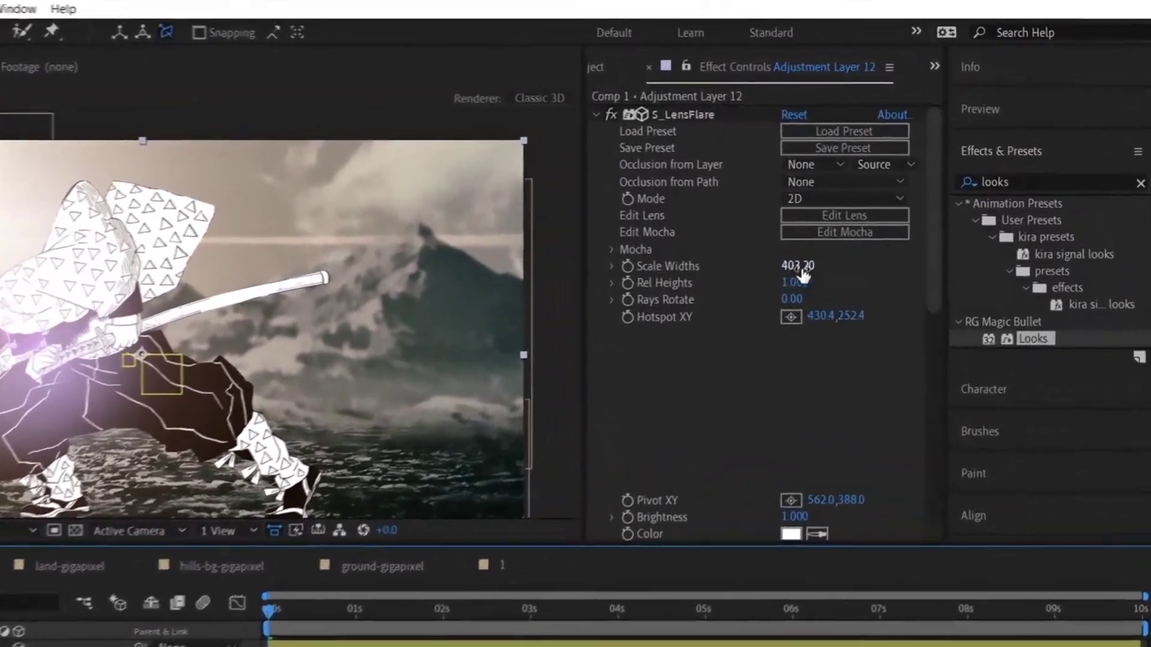
Move the duplicated flare's hotspot outside the frame to -376, -84, beyond the upper-left corner of the scene
click(788, 319)
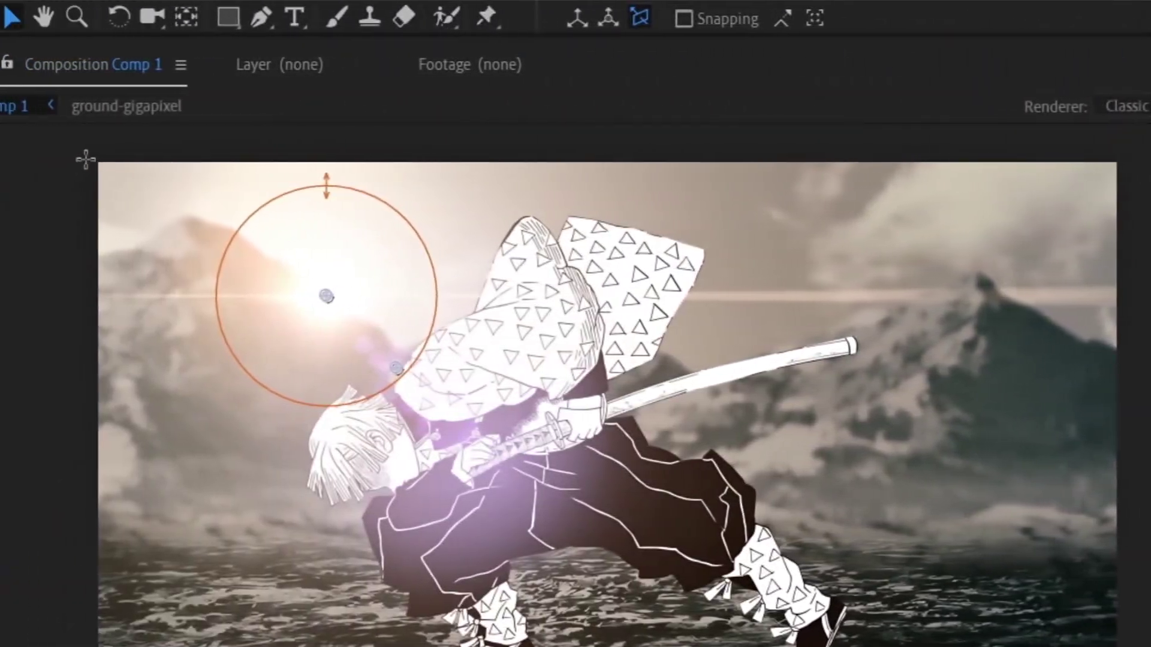
click(76, 147)
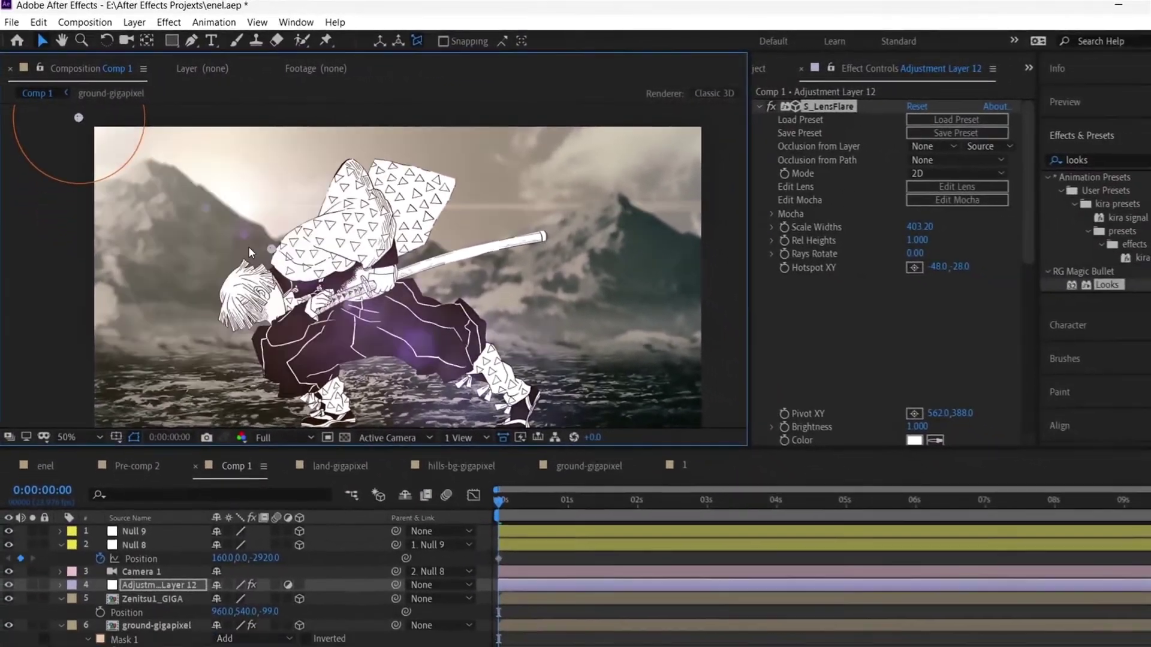
key(comma)
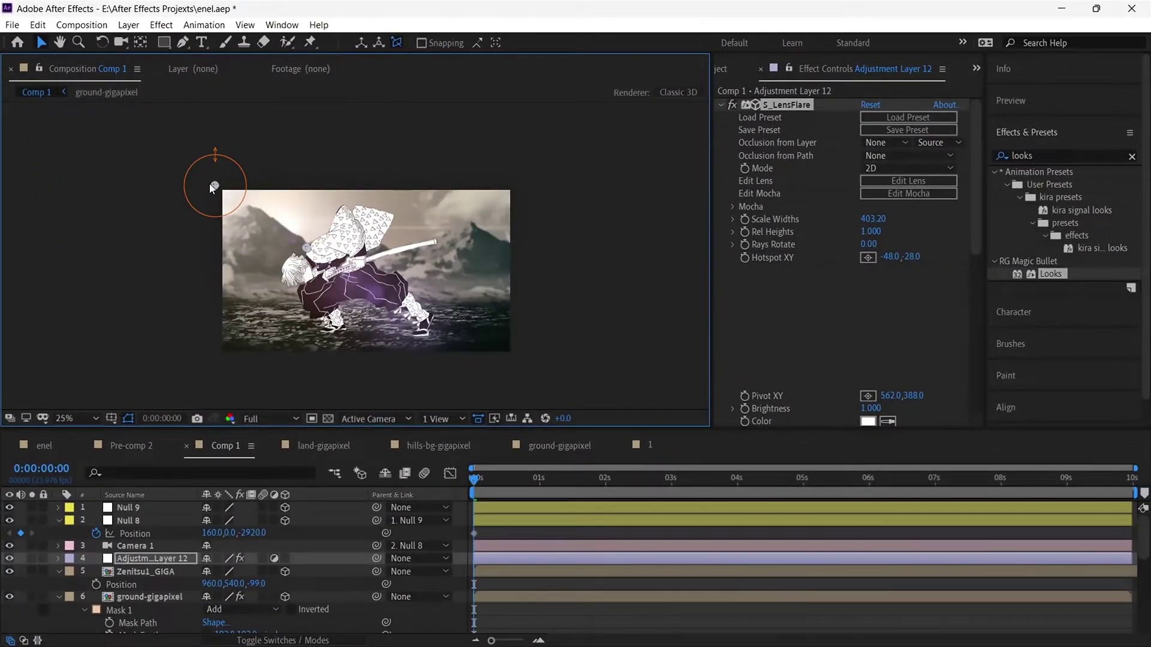
drag(162, 196, 166, 178)
Lower the flare's Other Brightness to 0.410 and reposition its hotspot to -180, -48 and its pivot to 334, 172
scroll(856, 354, down, 3)
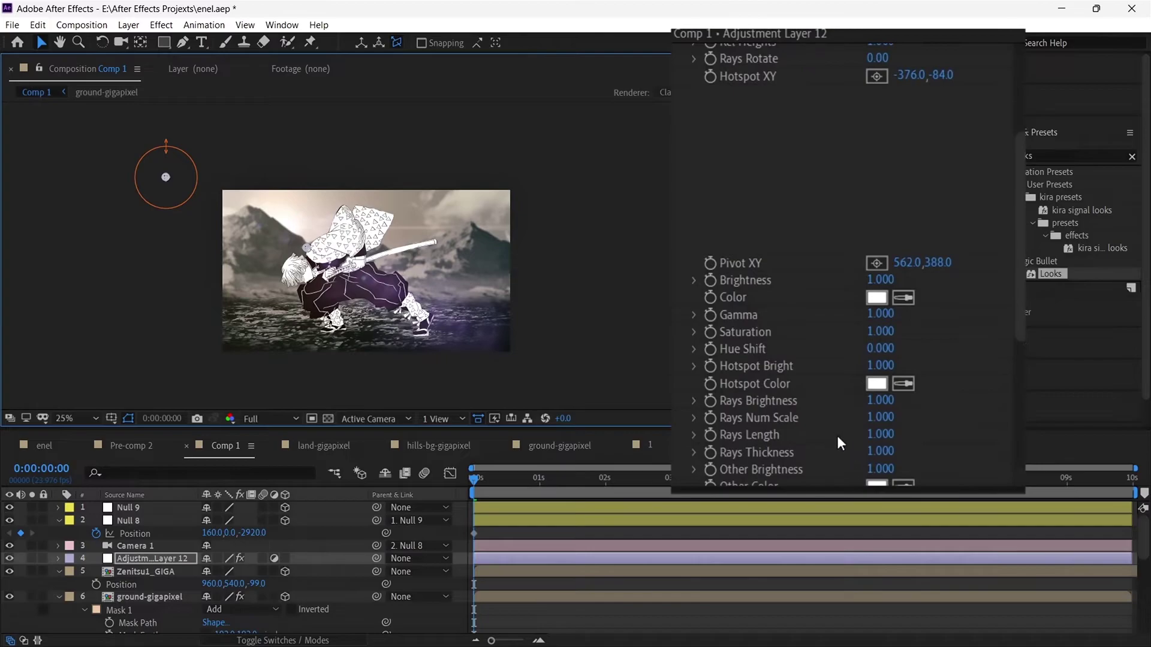
scroll(841, 443, down, 2)
drag(690, 411, 724, 411)
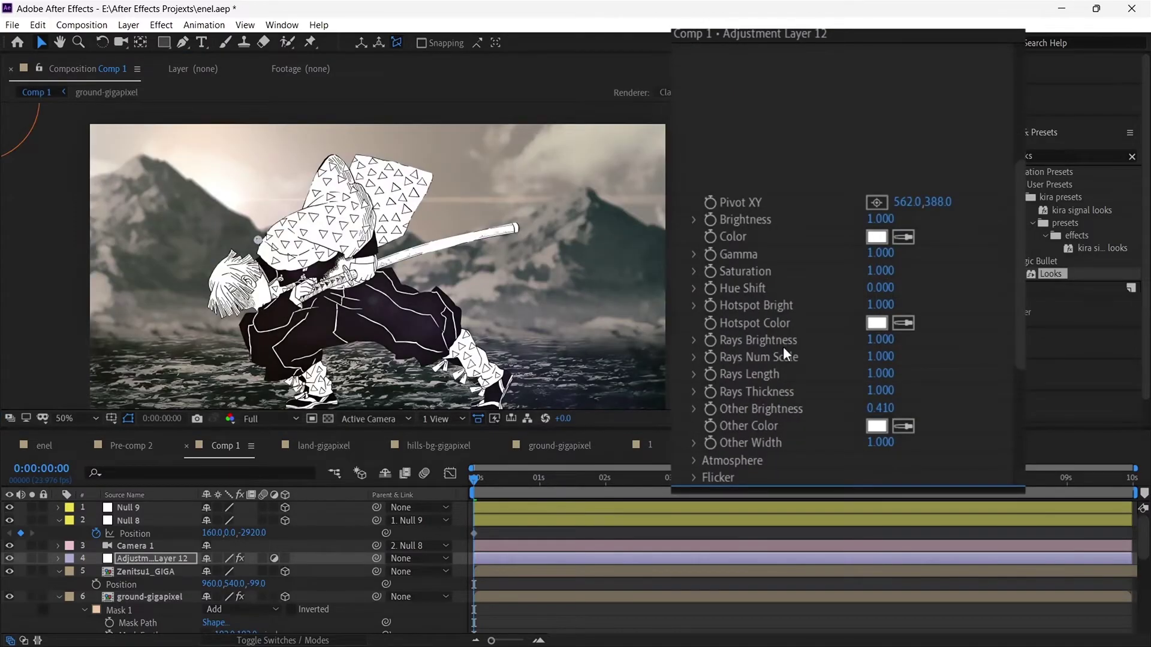
scroll(492, 296, down, 2)
drag(199, 177, 261, 211)
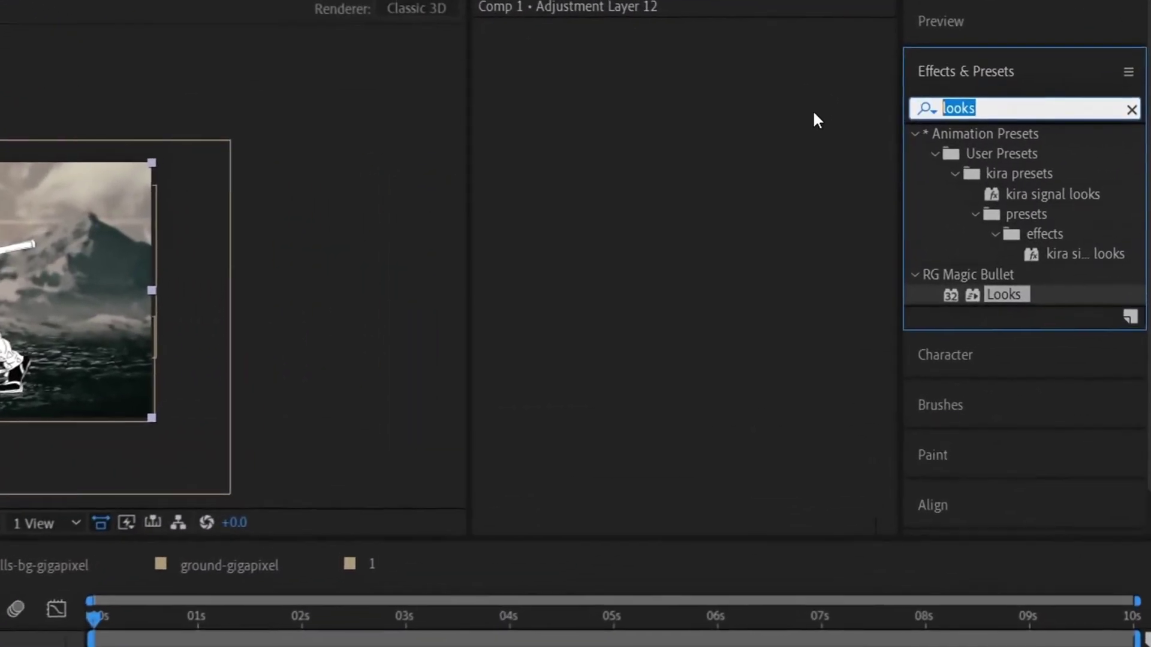
Apply BCC Spotlight to the new adjustment layer above Zenitsu1_GIGA, with the light source at 272, -492 and the target at 520, -20
text(spotlight)
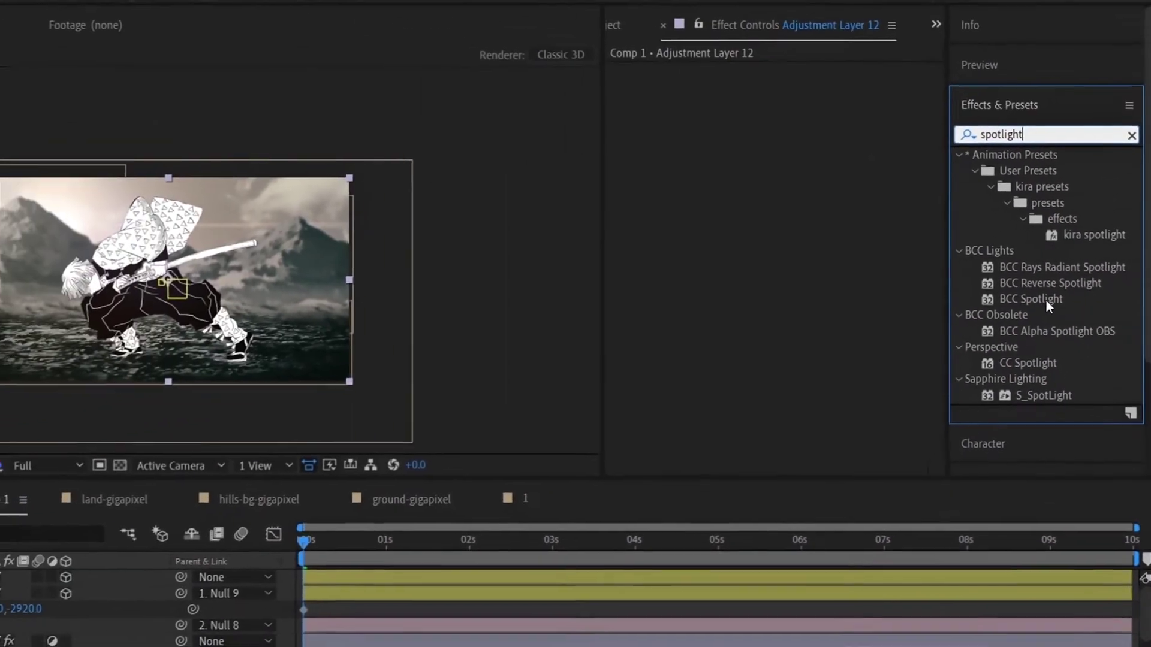
double_click(1049, 305)
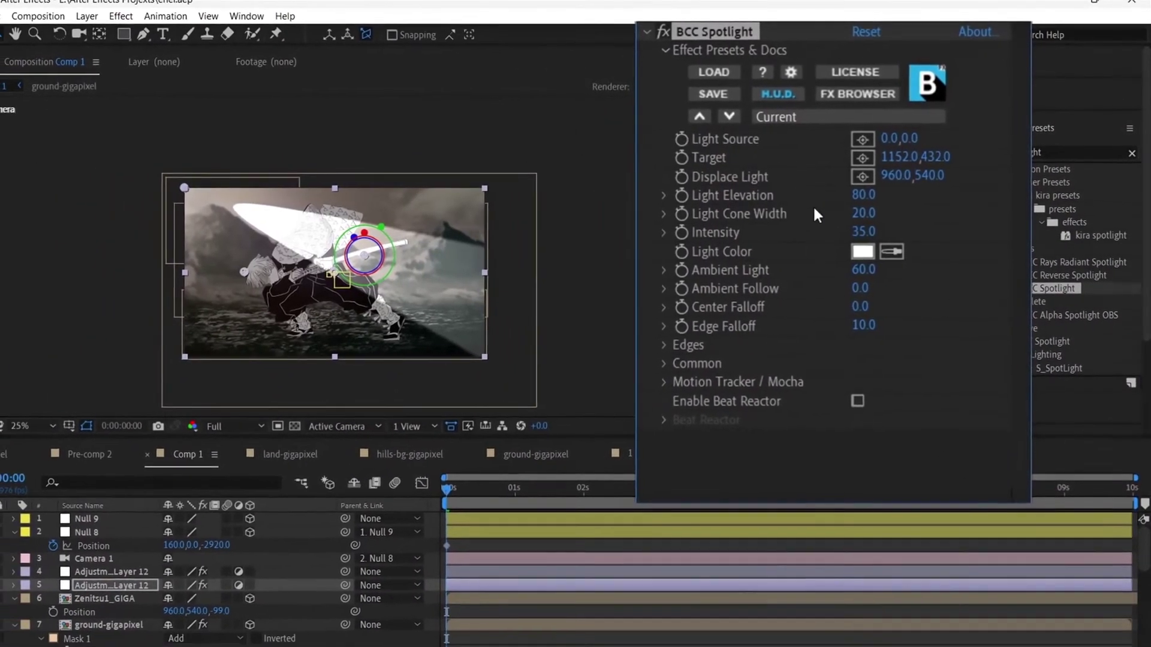
click(849, 136)
click(250, 114)
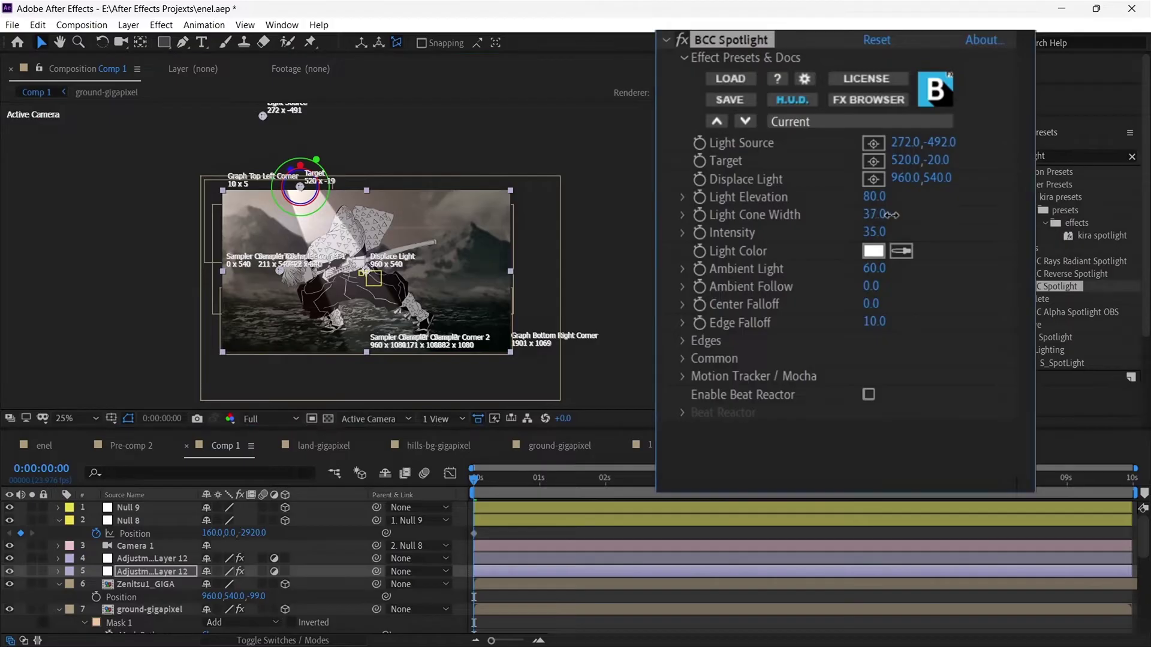
Soften the spotlight with a Light Cone Width of 61, Center Falloff of 100 and Edge Falloff of 88
drag(893, 215, 929, 206)
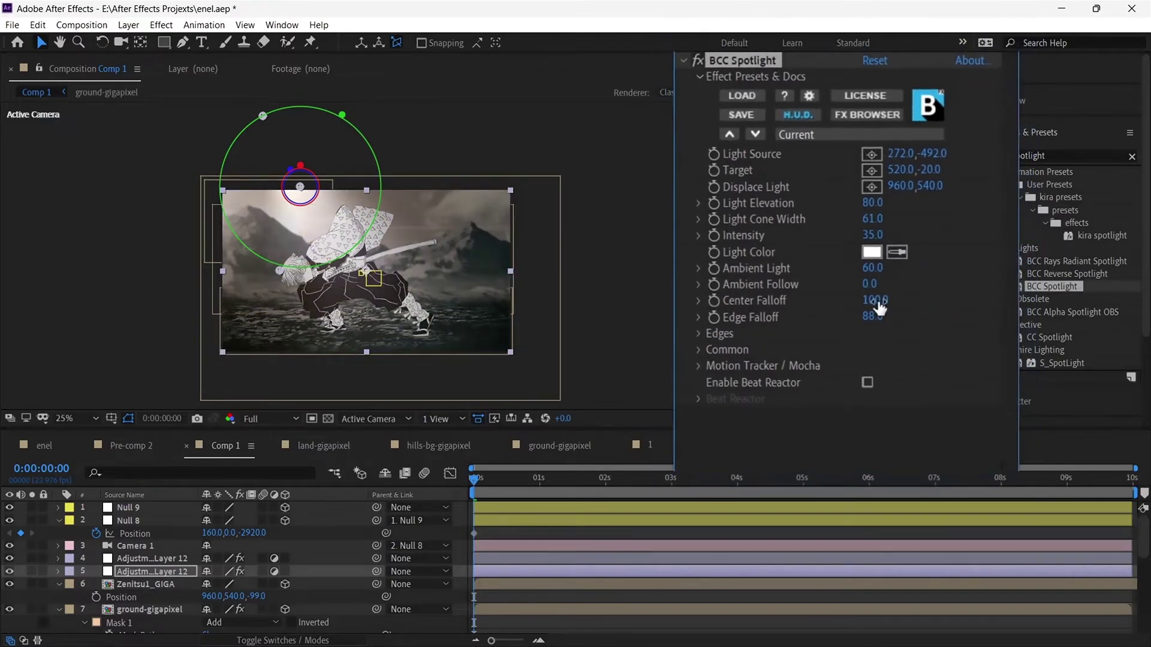
click(635, 259)
scroll(295, 286, up, 2)
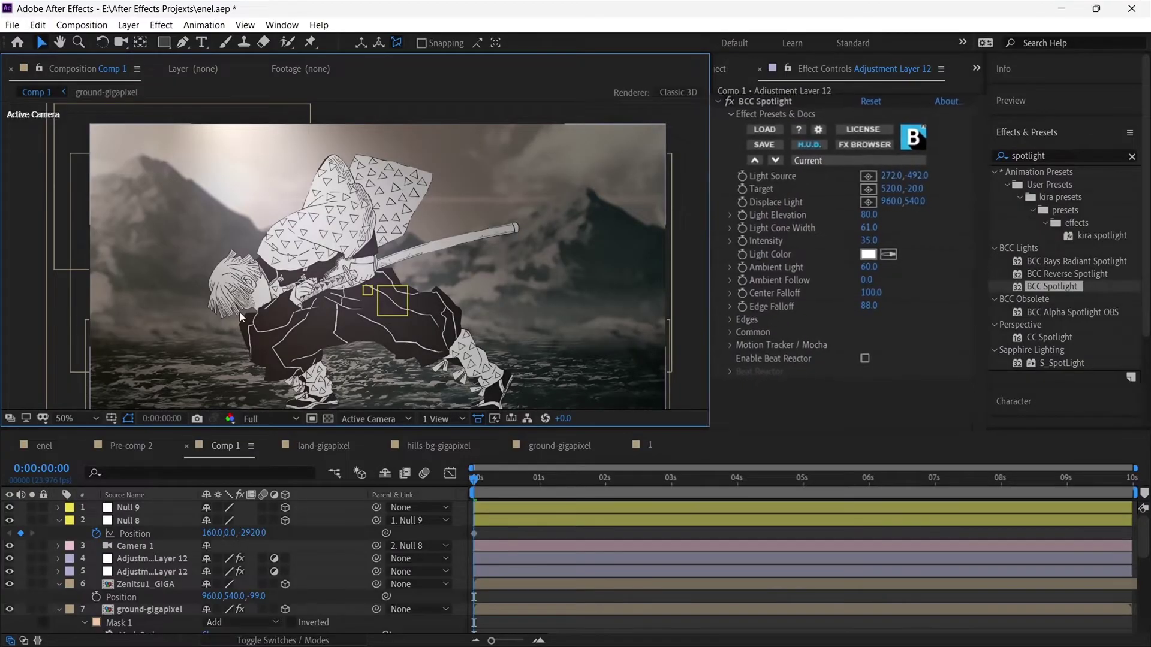
Create a black solid layer above the lens flare adjustment layer
right_click(463, 390)
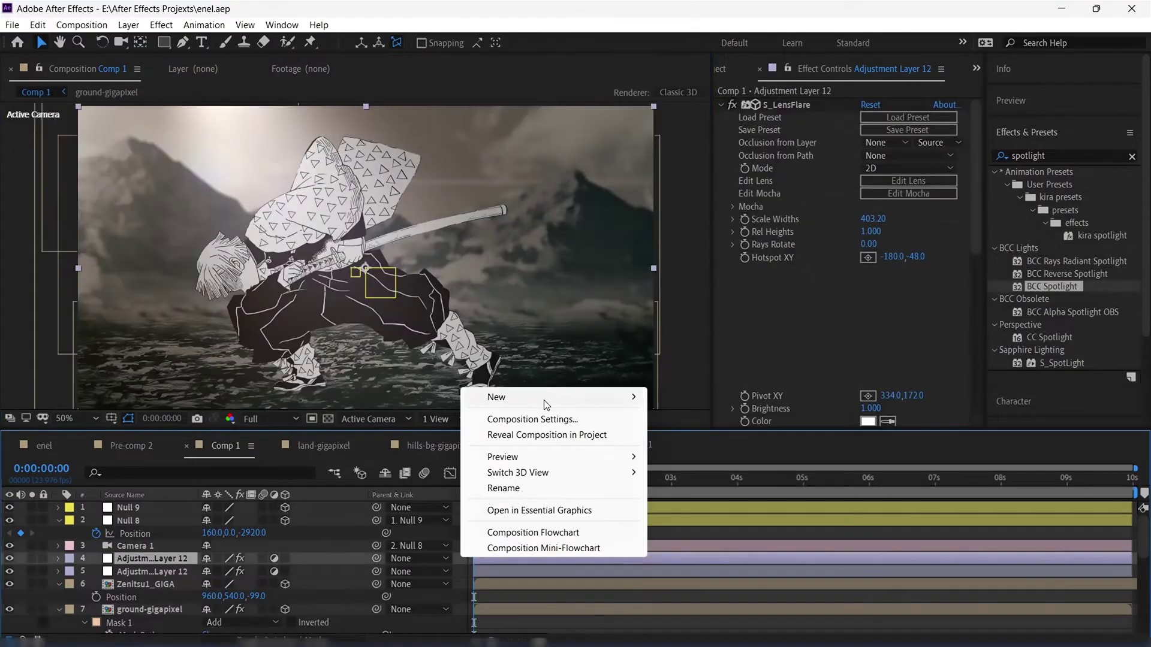
mouse_move(544, 400)
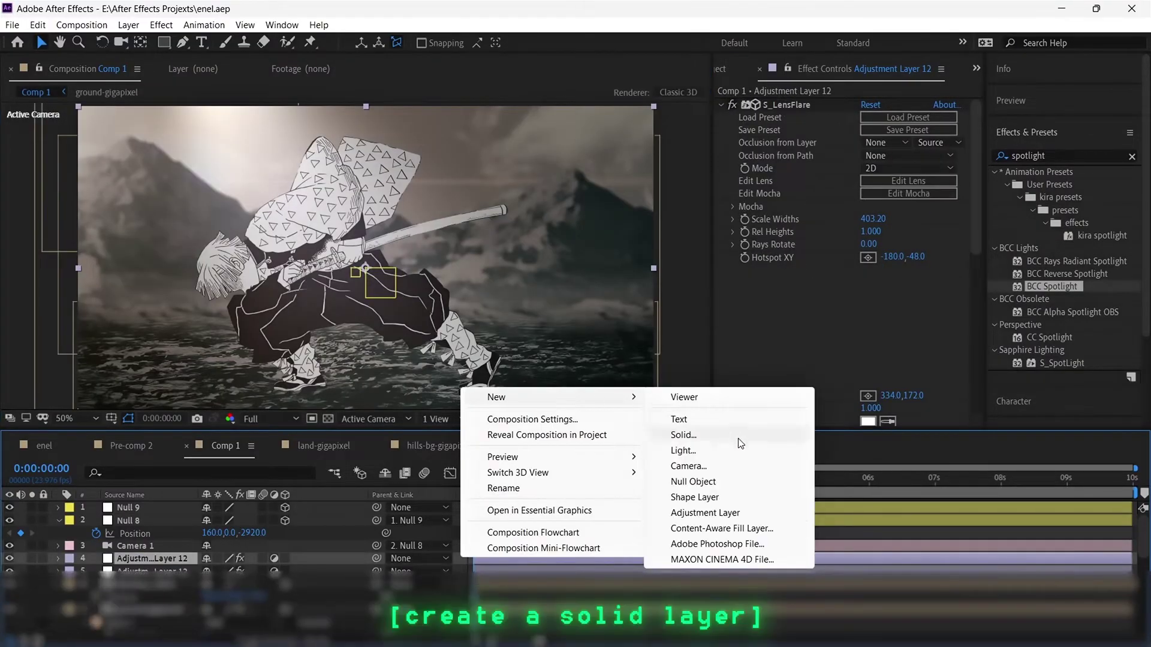
click(682, 435)
click(756, 483)
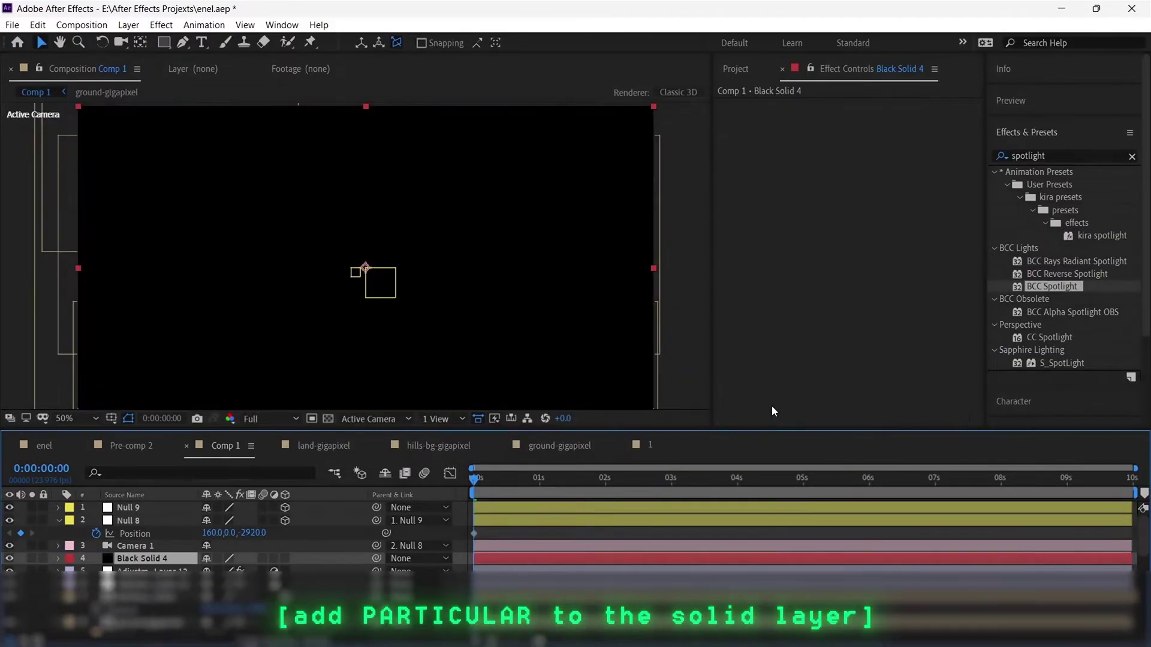
Apply the Trapcode Particular effect to the black solid and save the project
click(1074, 159)
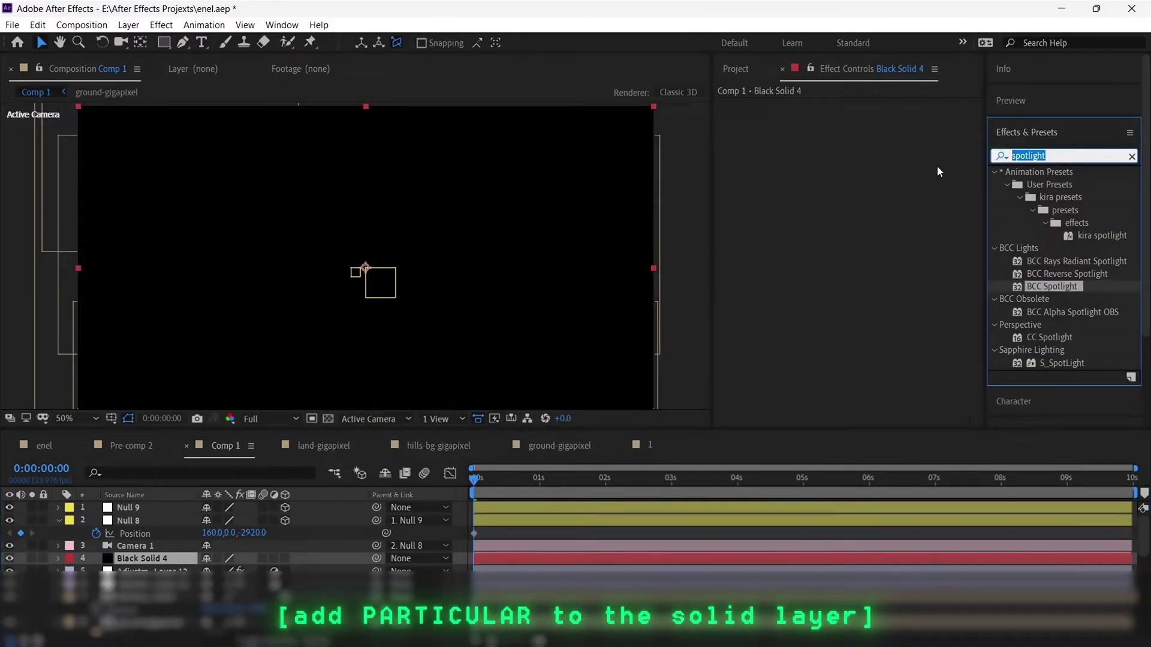
text(particu)
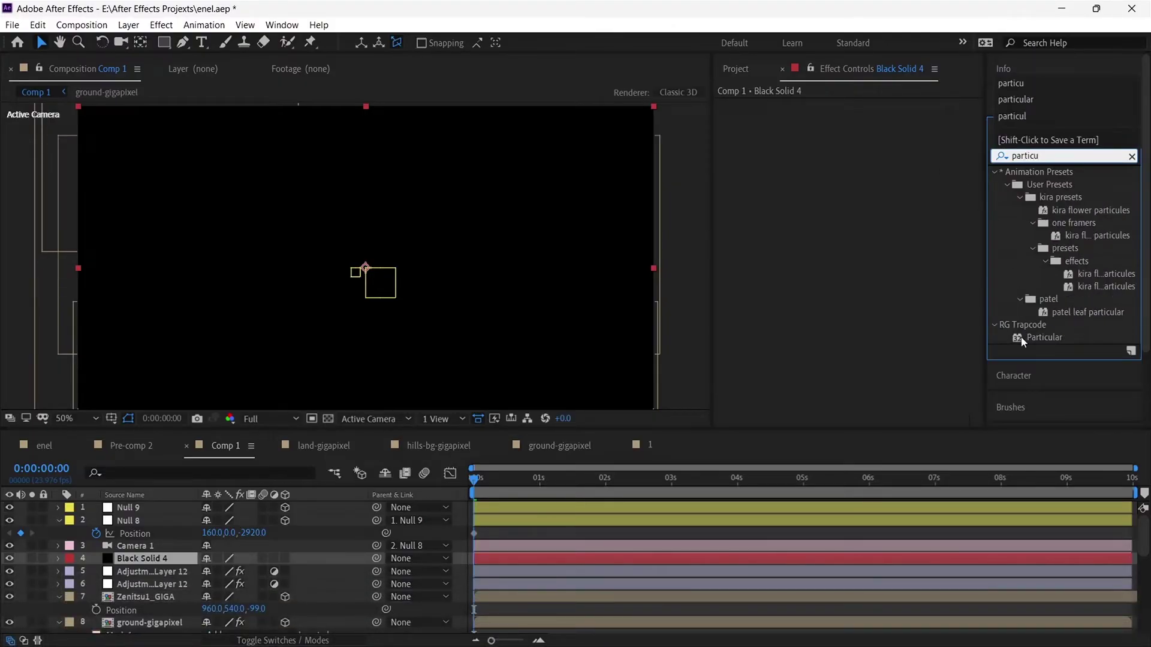
drag(1044, 337, 744, 419)
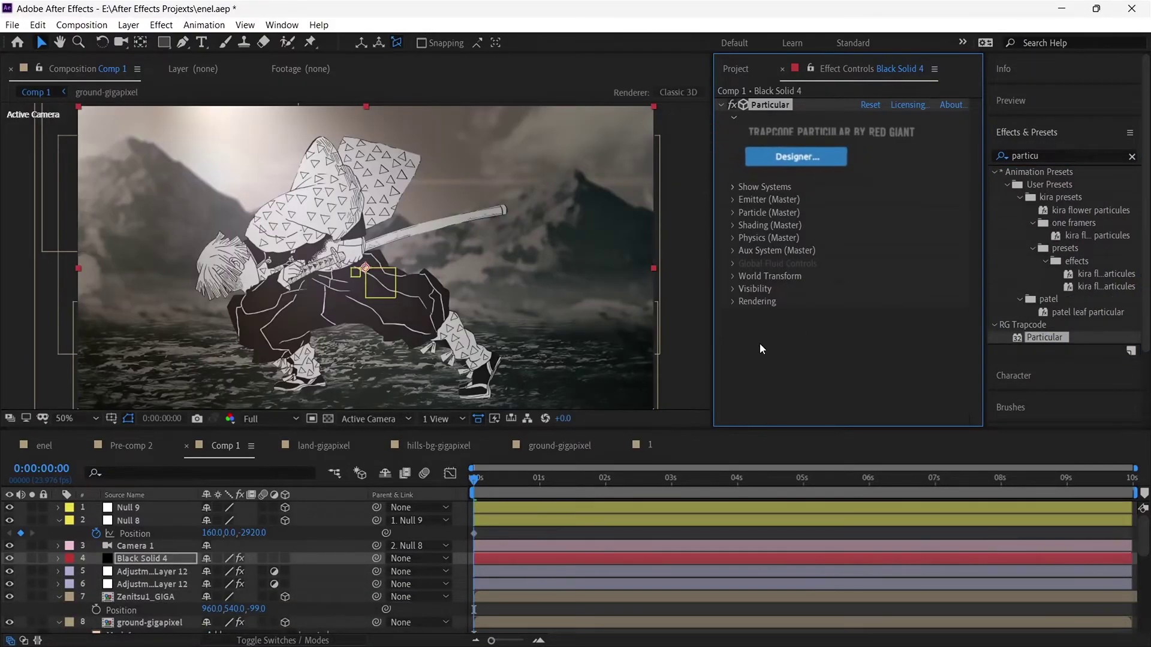
key(ctrl+s)
In the Particular Designer, choose the Spinning Leaf 2 particle type, set Directional motion with 90° Y Rotation, and apply the design
click(795, 157)
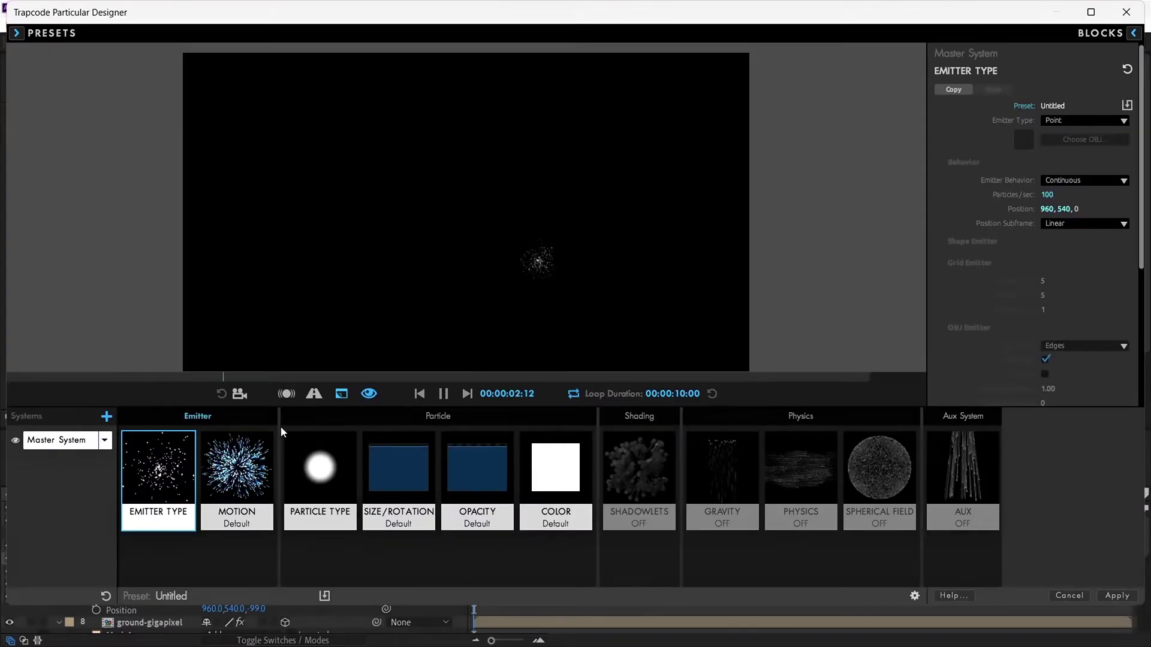
click(343, 483)
drag(1142, 91, 1143, 262)
click(885, 218)
click(237, 474)
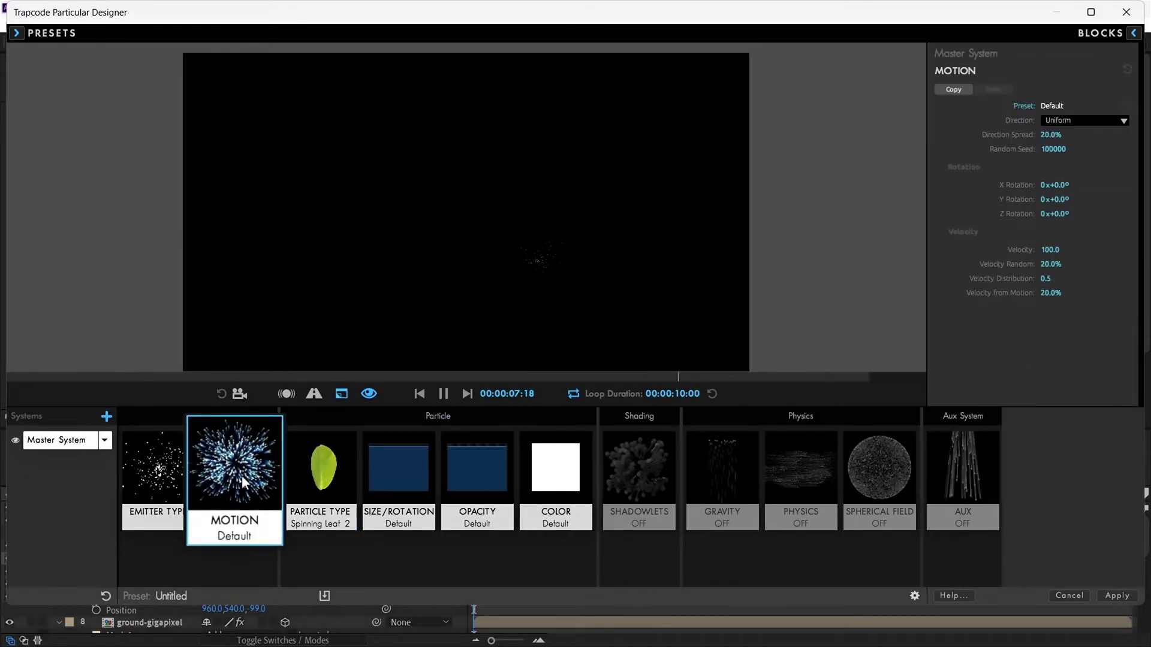
click(954, 282)
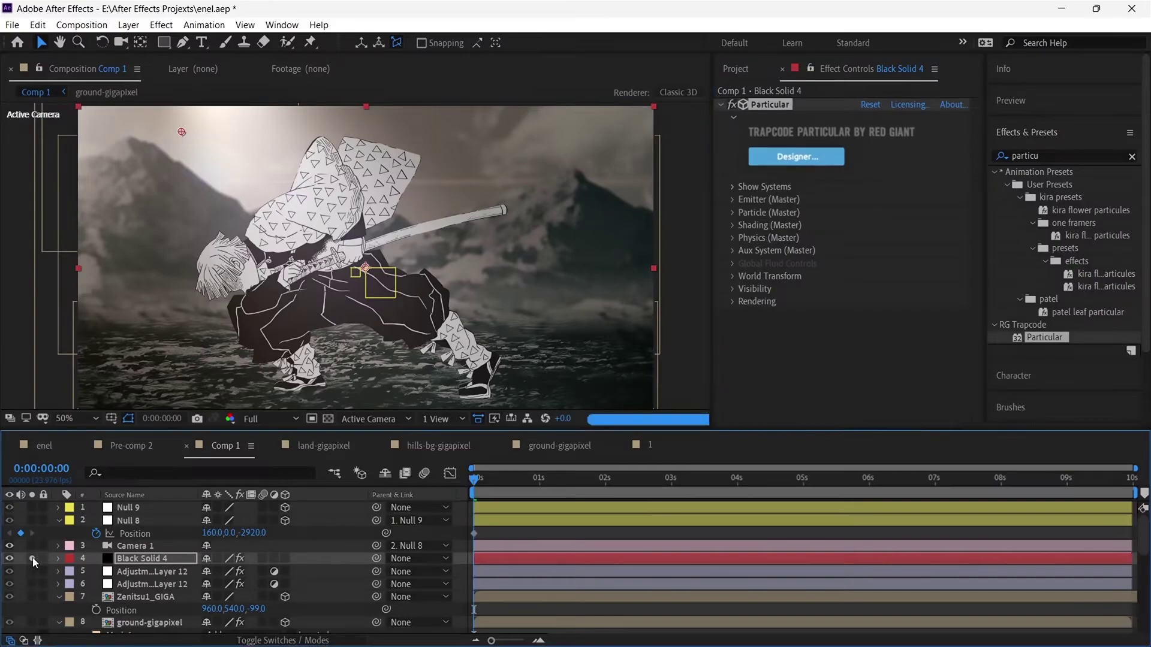
Solo the black solid and set the emitter's Pre Run to 100%
click(32, 558)
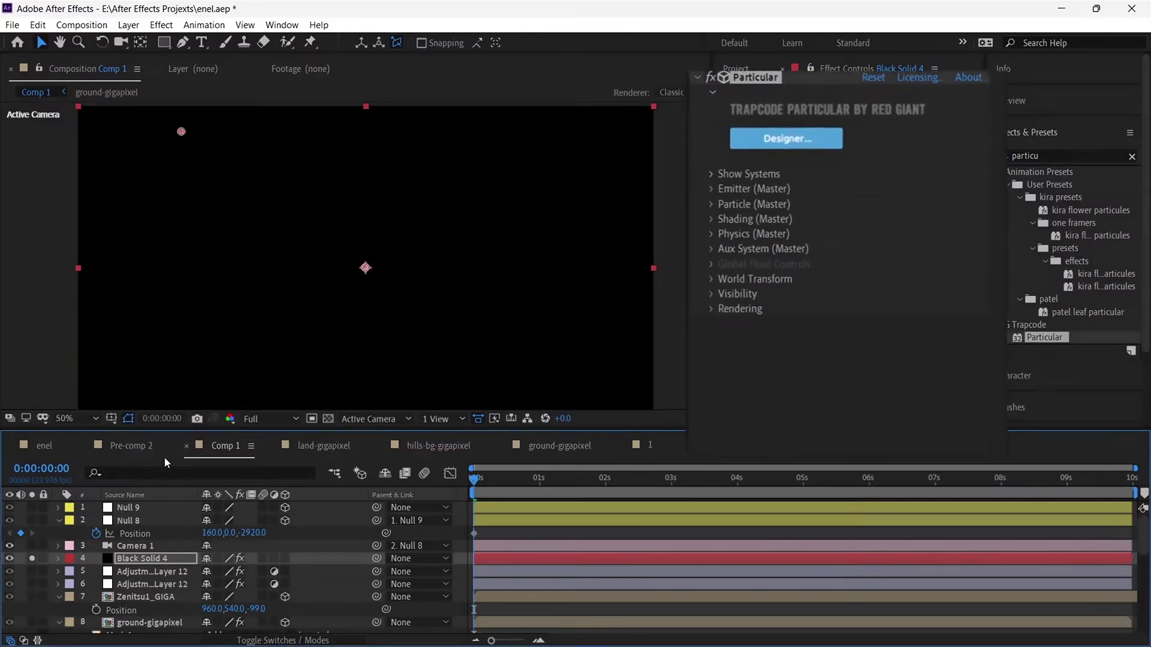
click(700, 185)
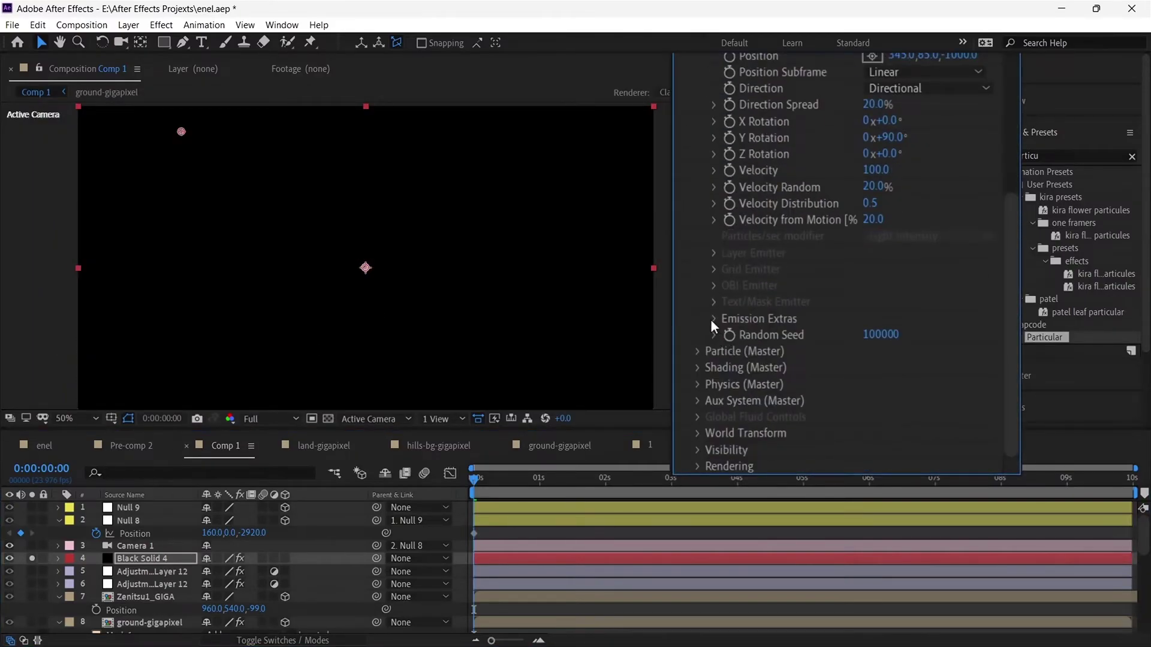
click(712, 319)
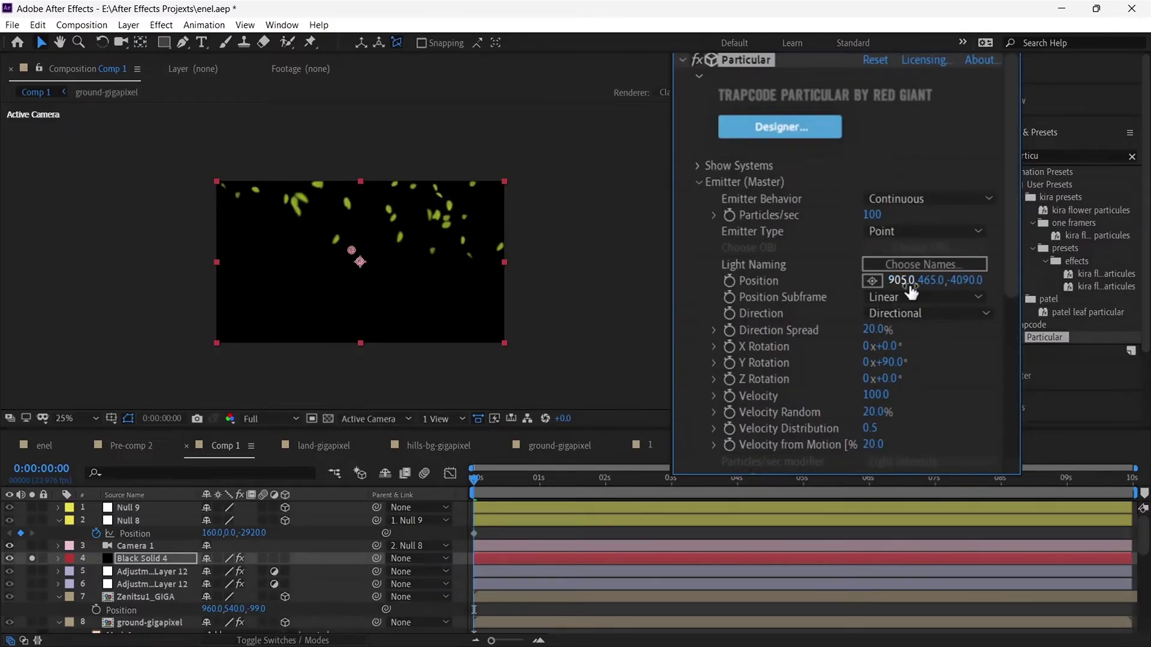
Position the leaf emitter at 837, 538, -4090 and set it to 10 particles per second
click(872, 215)
text(10)
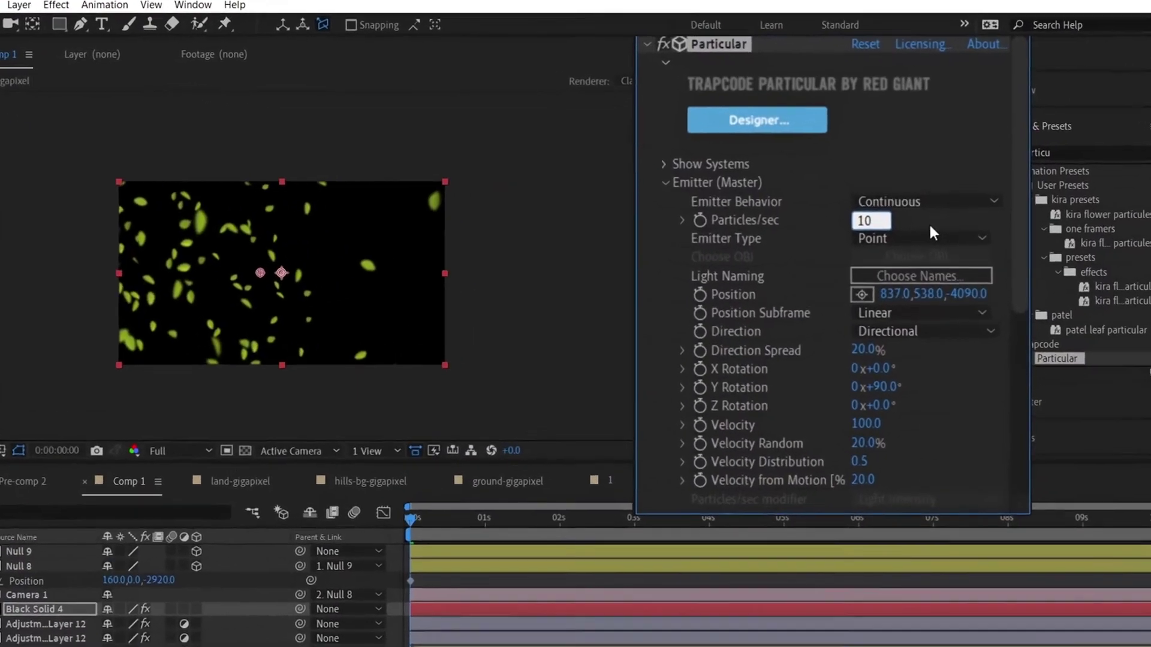
key(Return)
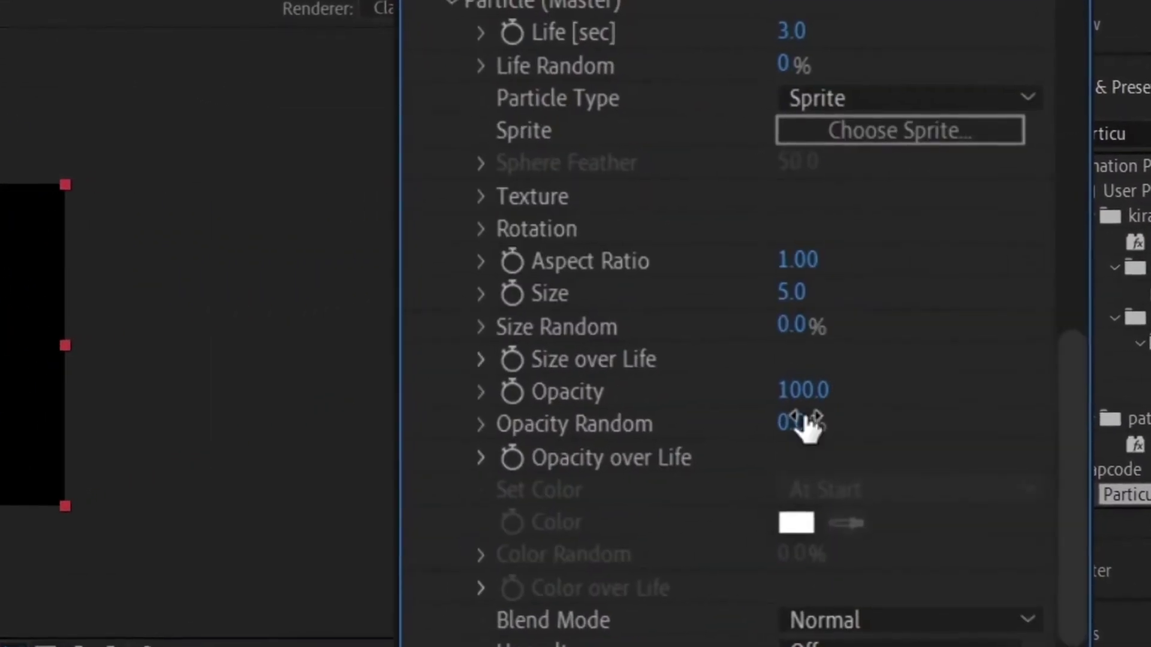
Set the leaf particles' Life to 10 seconds and their Size Random to 100%
scroll(794, 336, up, 4)
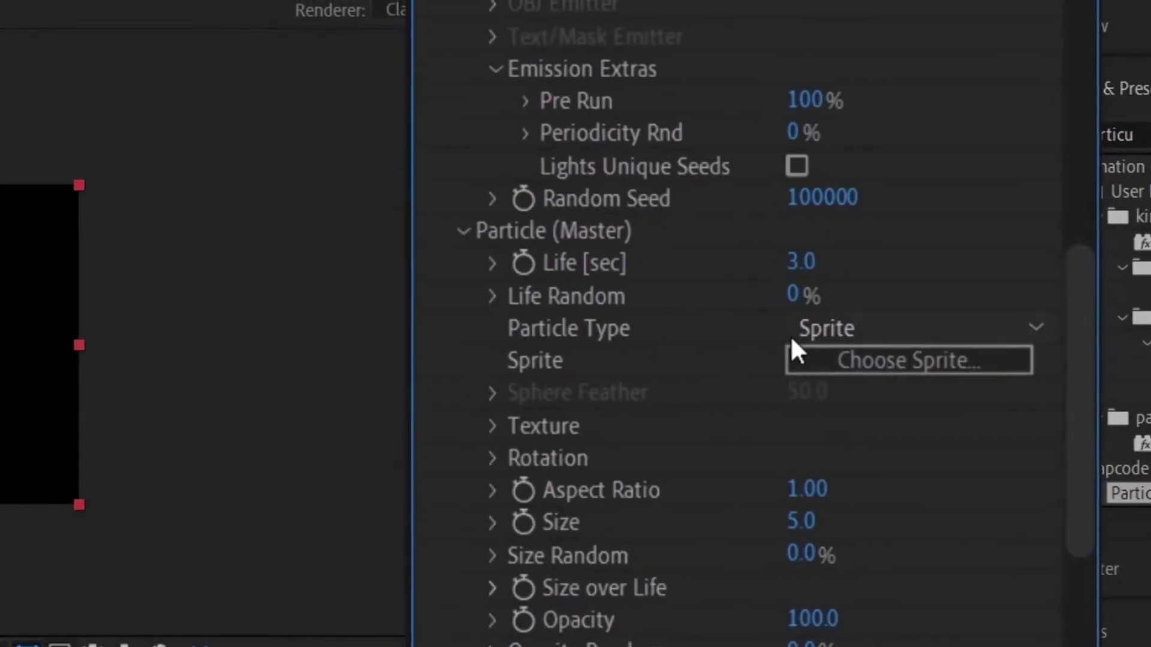
click(821, 261)
text(10)
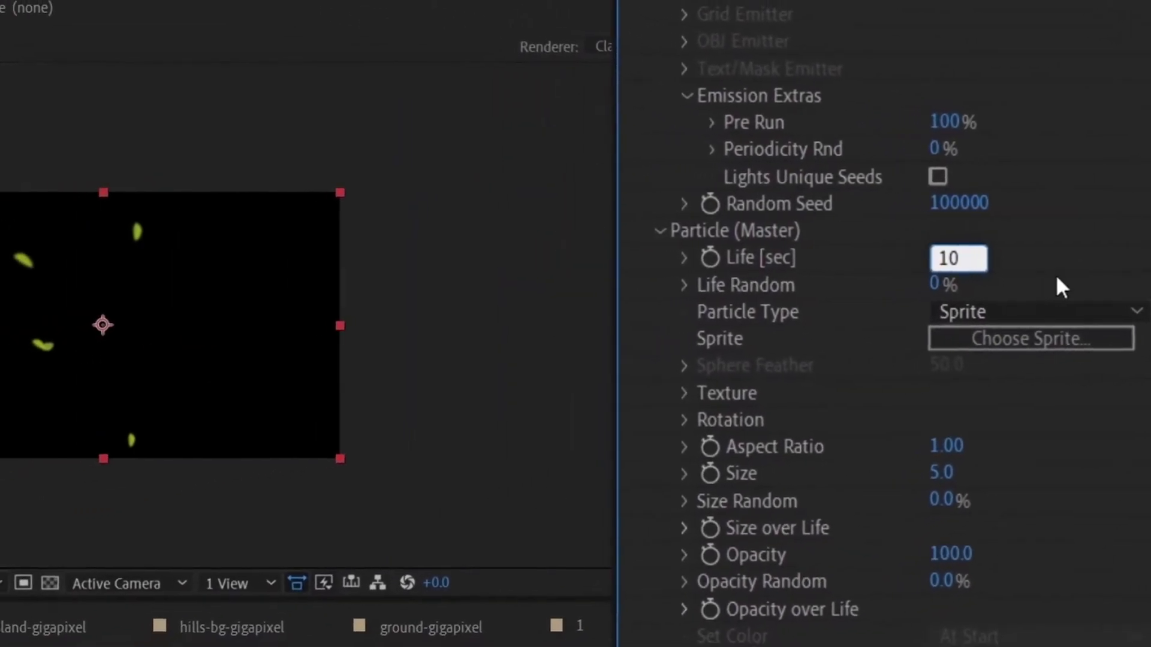
key(Return)
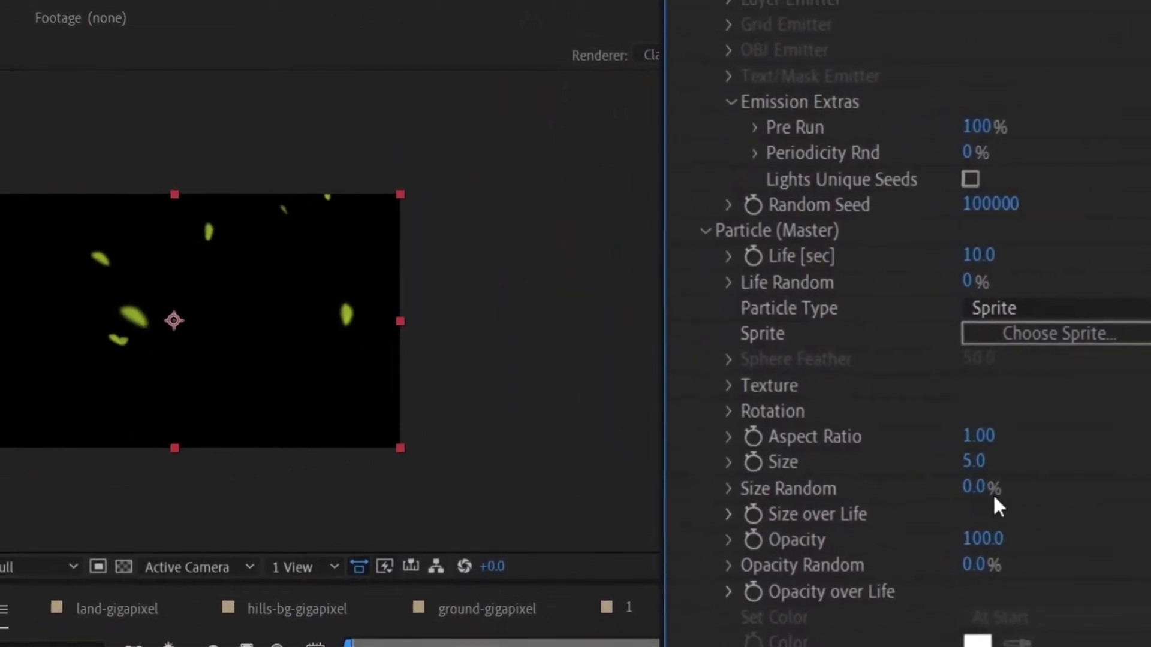
drag(983, 490, 1019, 486)
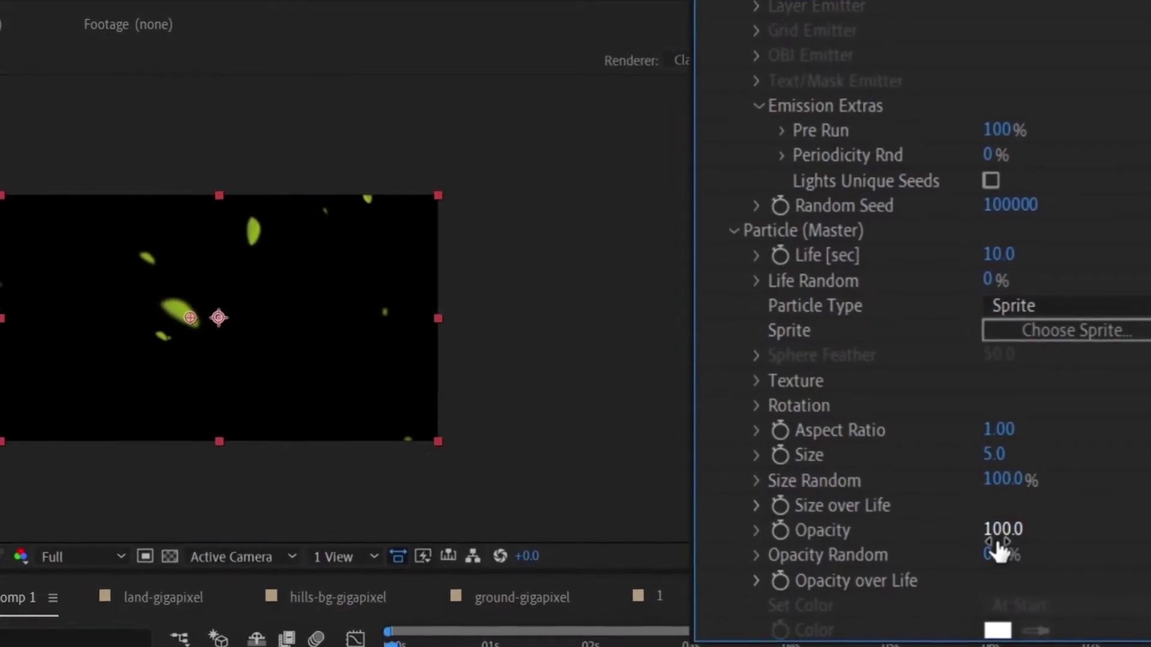
Raise the leaf emitter's Velocity to 460
scroll(938, 426, up, 8)
drag(1009, 409, 1049, 408)
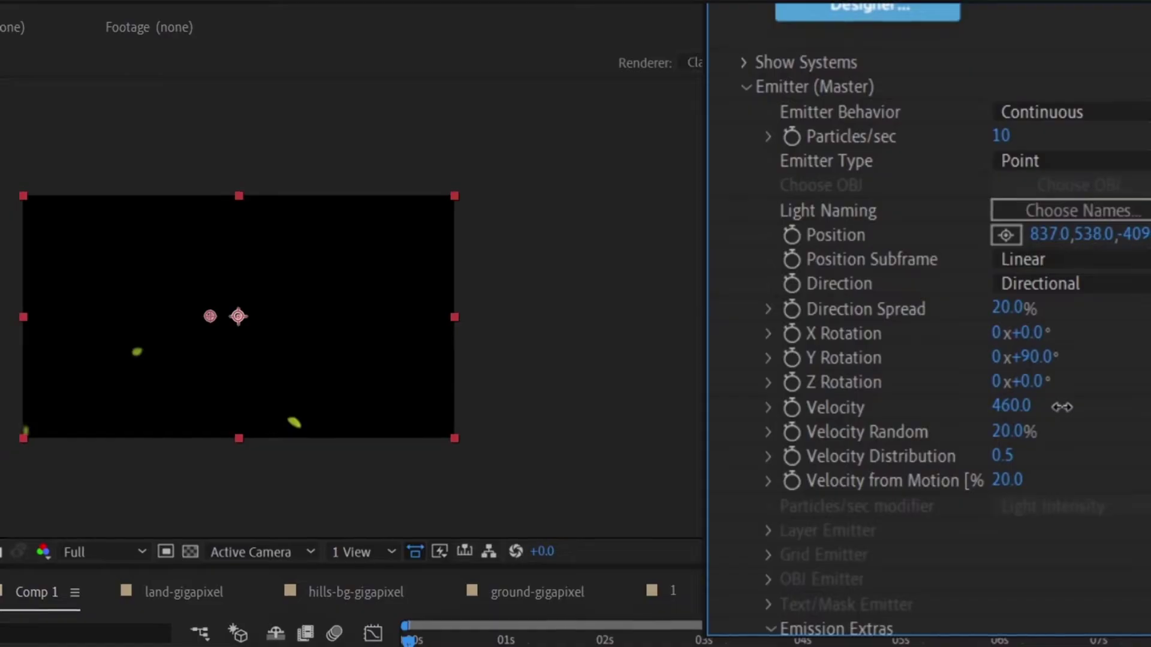
Set the leaf particles' Life to 15 seconds
scroll(1061, 407, down, 6)
mouse_move(998, 338)
mouse_down()
mouse_move(1045, 336)
mouse_move(1002, 338)
mouse_up()
click(1002, 337)
text(15)
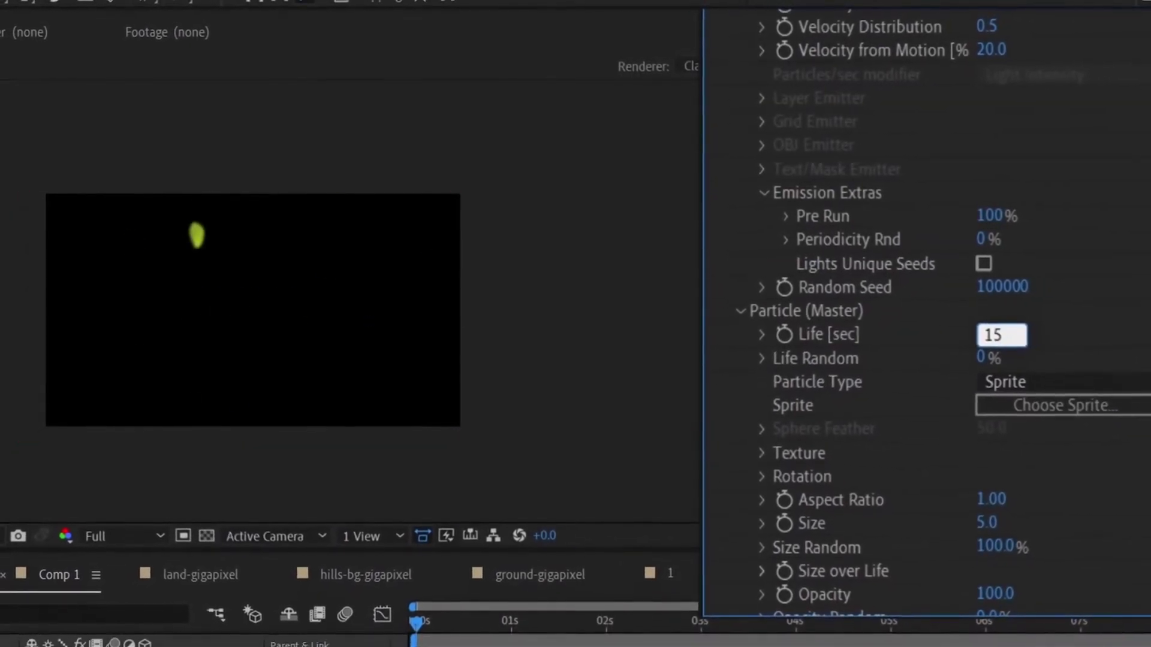
click(1082, 371)
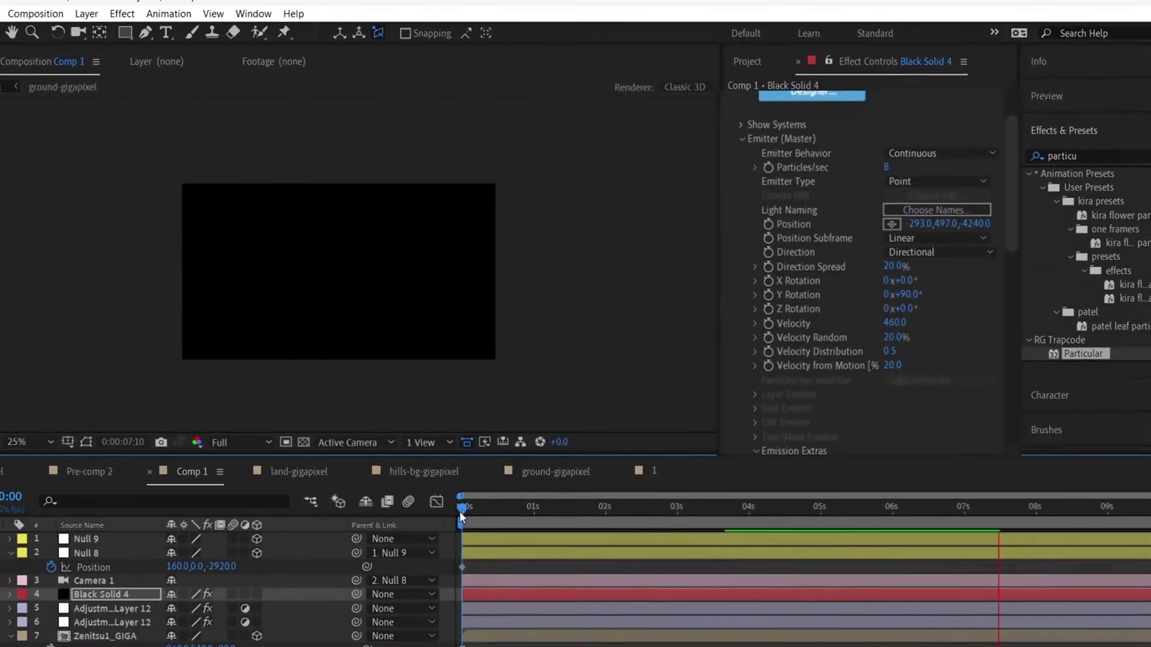
Create a 1920 x 1080 black solid and place it directly below the ground-gigapixel layer
click(439, 567)
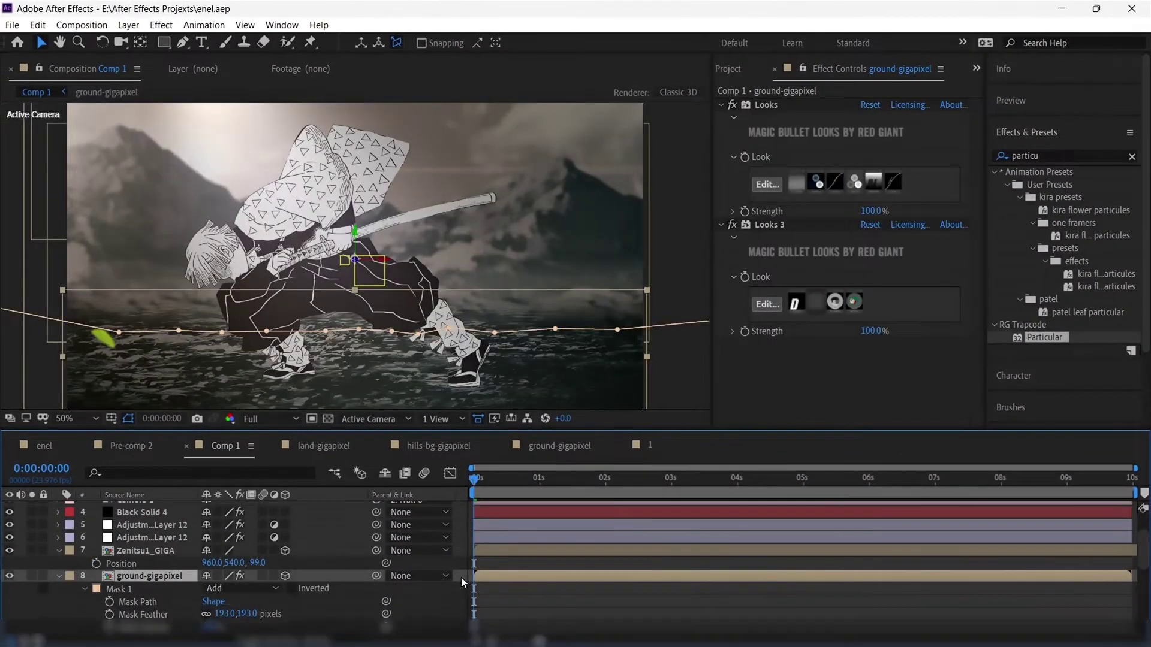
right_click(462, 576)
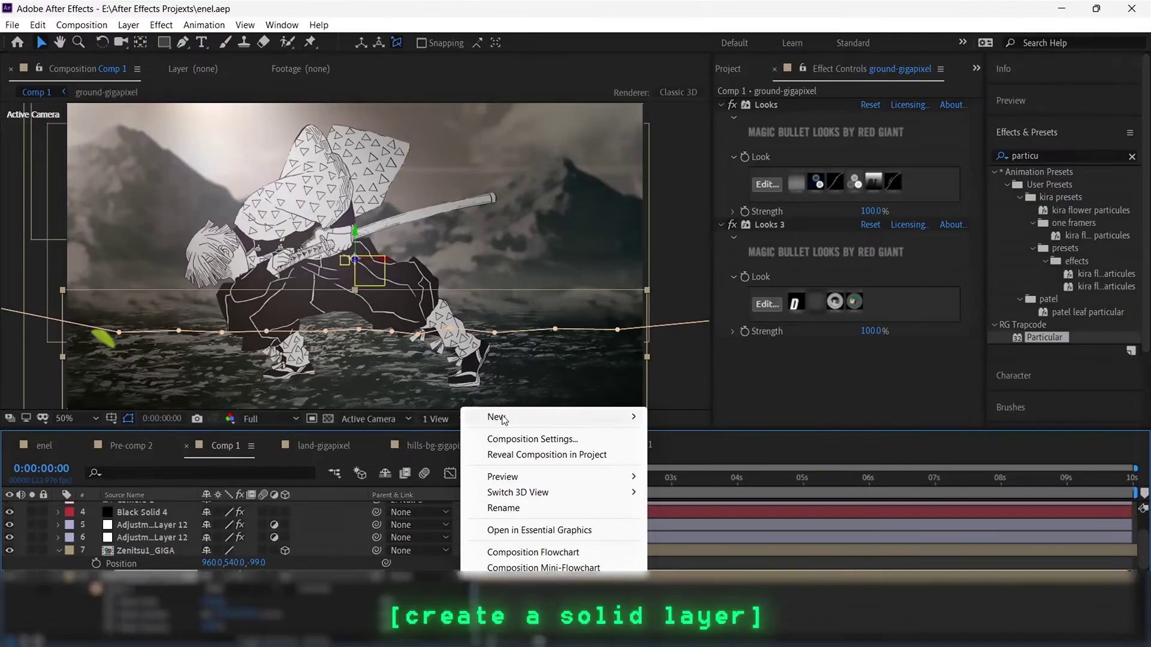
mouse_move(600, 423)
click(685, 458)
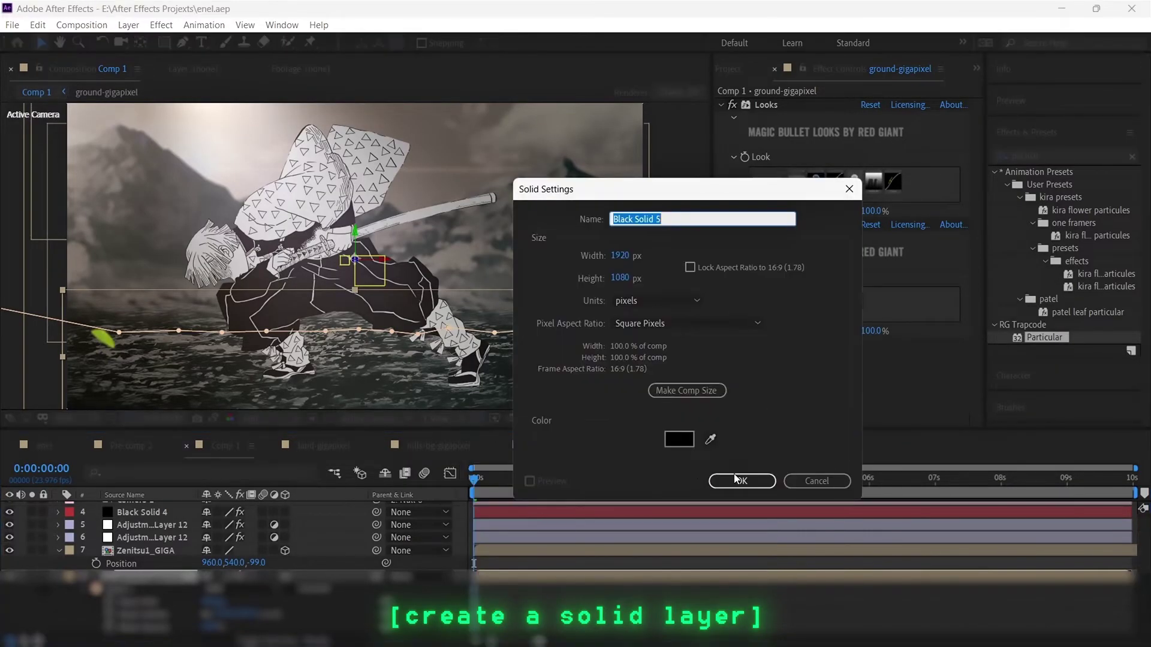
click(720, 483)
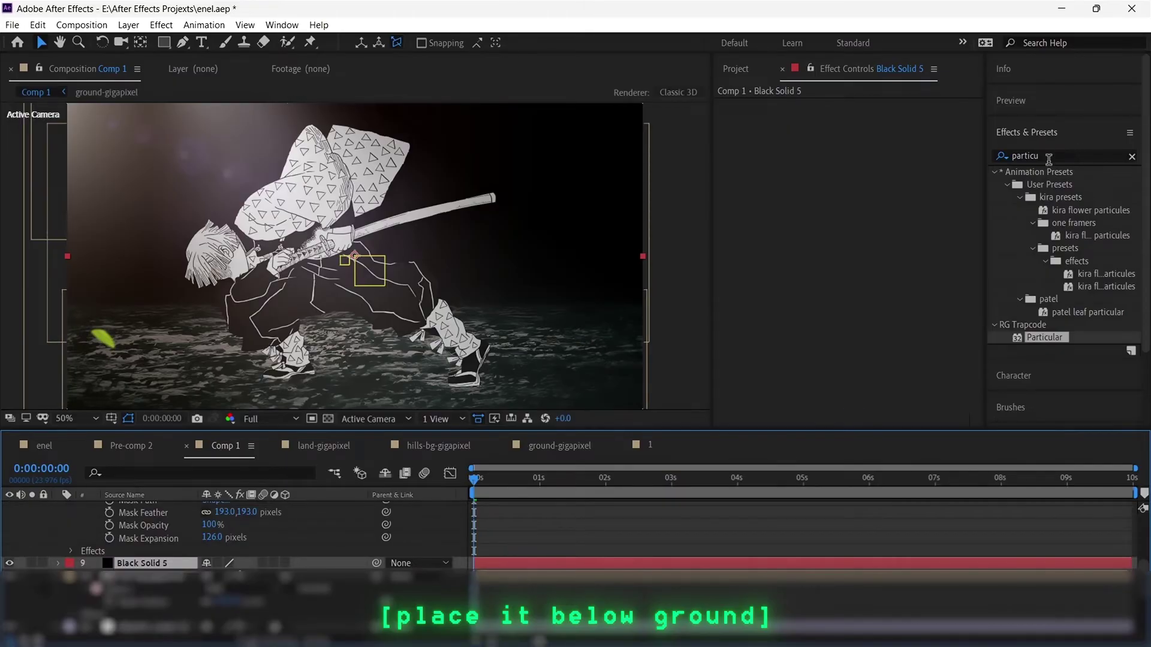
Find the Video Copilot Element effect and apply it to the new black solid
double_click(1046, 156)
text(element)
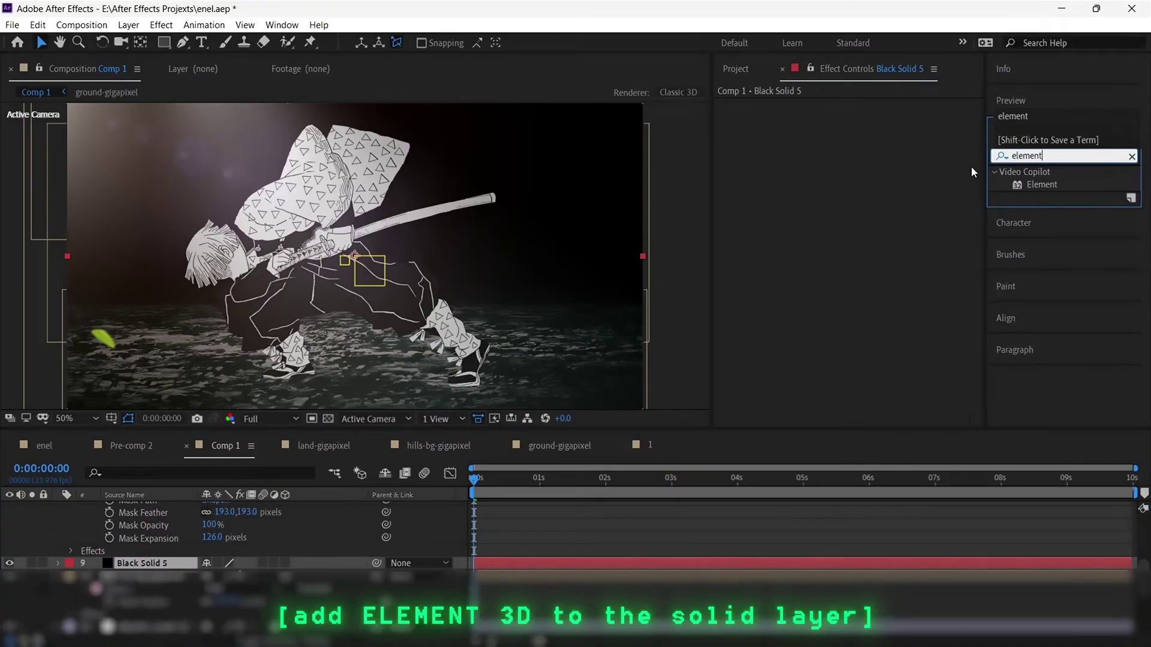
click(1039, 185)
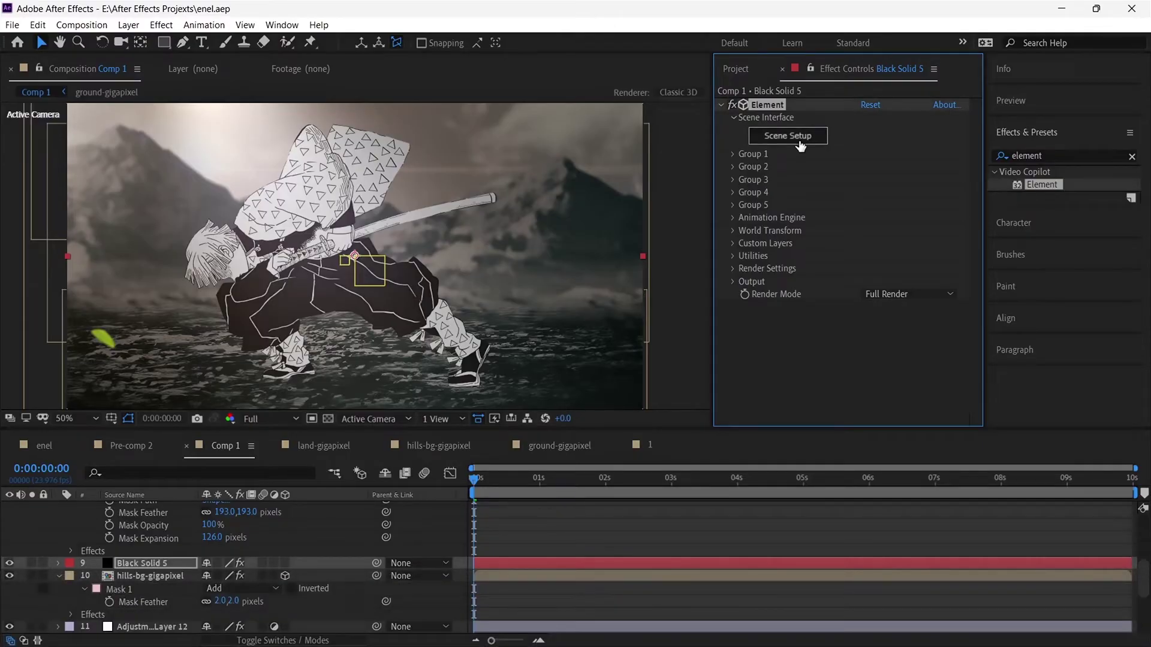
Set up the Element scene with the floor_fracture model and its Gloss_Black material, and accept the scene
click(800, 146)
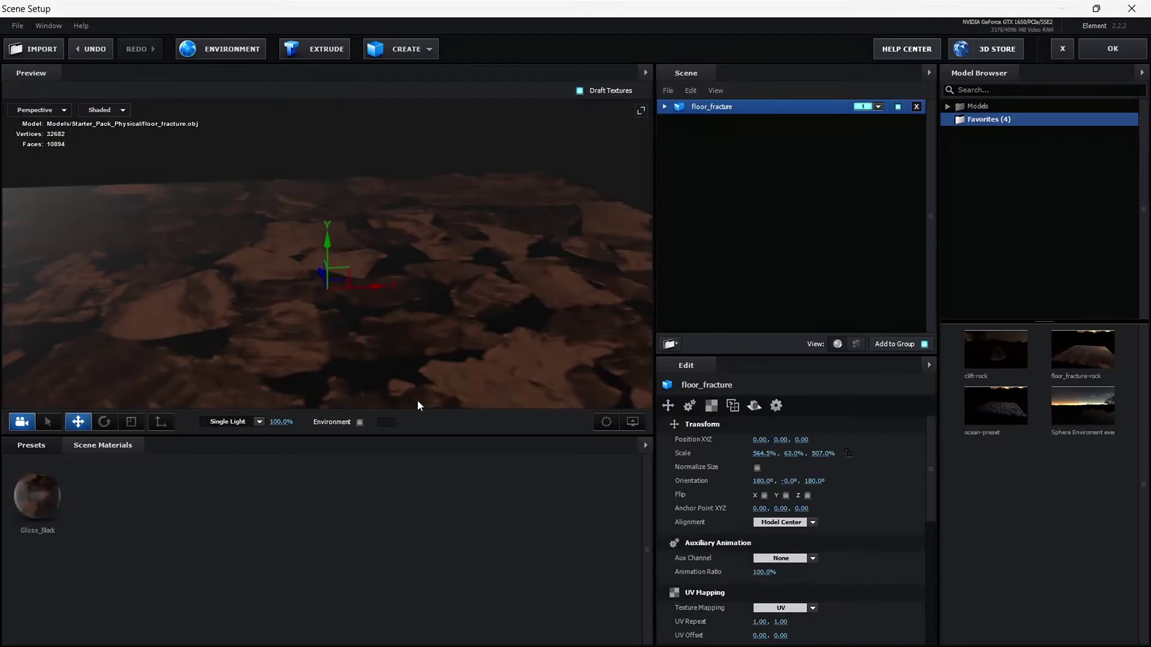
scroll(727, 483, down, 3)
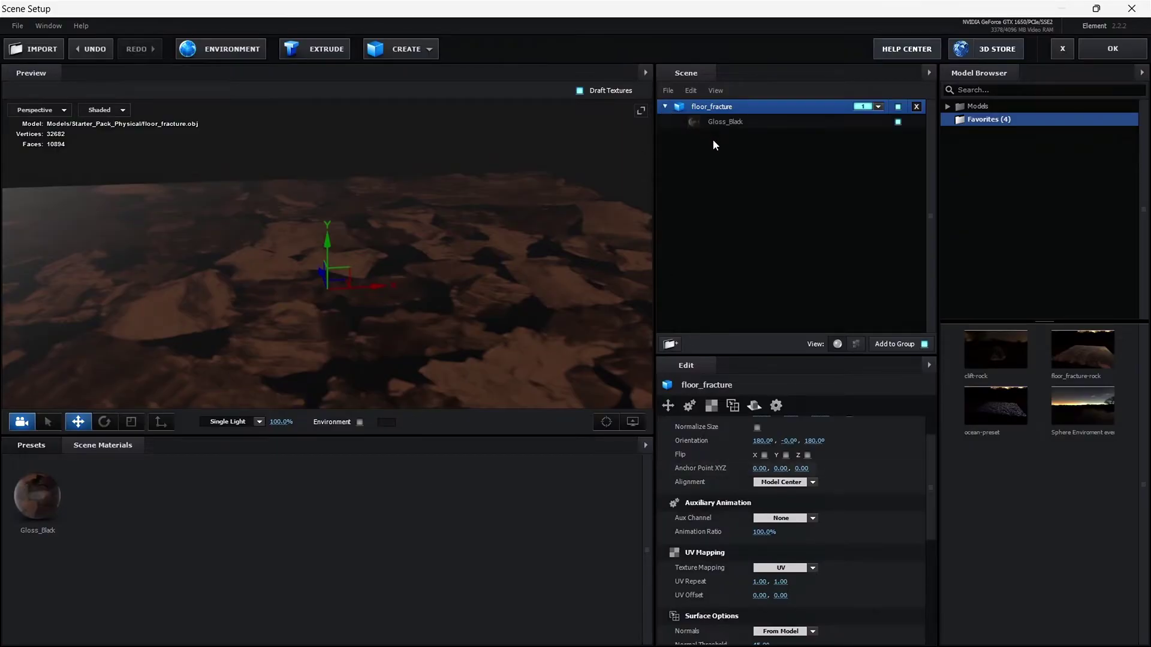
click(725, 121)
click(1107, 49)
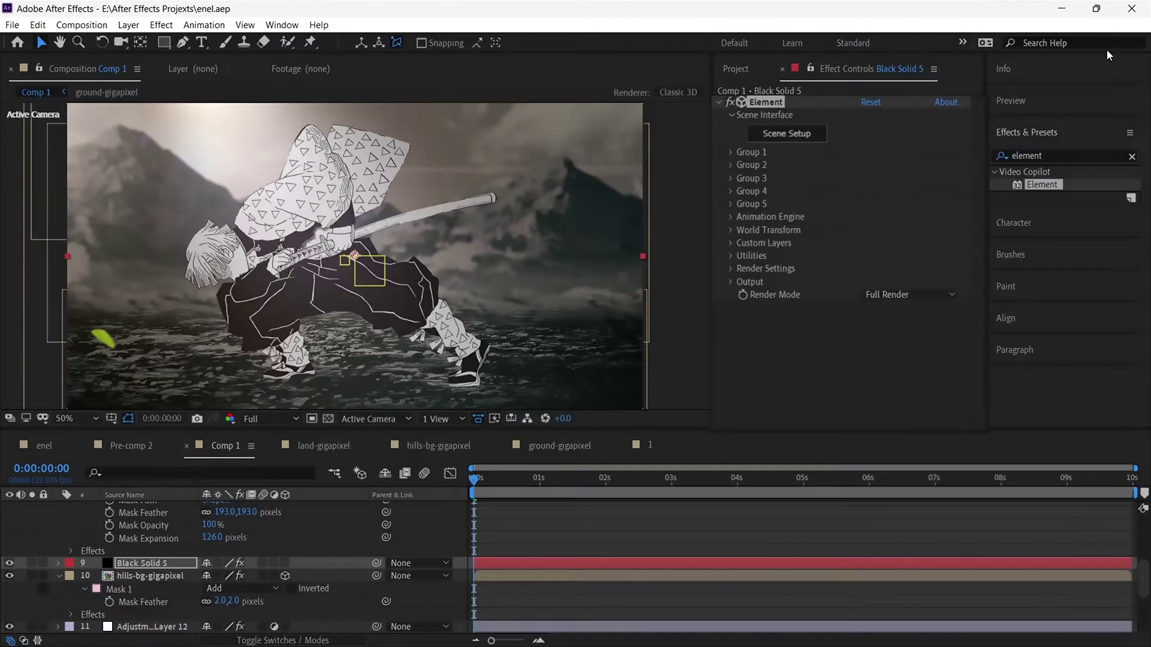
Solo the Element solid and move Group 1's floor model down and toward the camera, to about 960, 1290, -2800
click(713, 155)
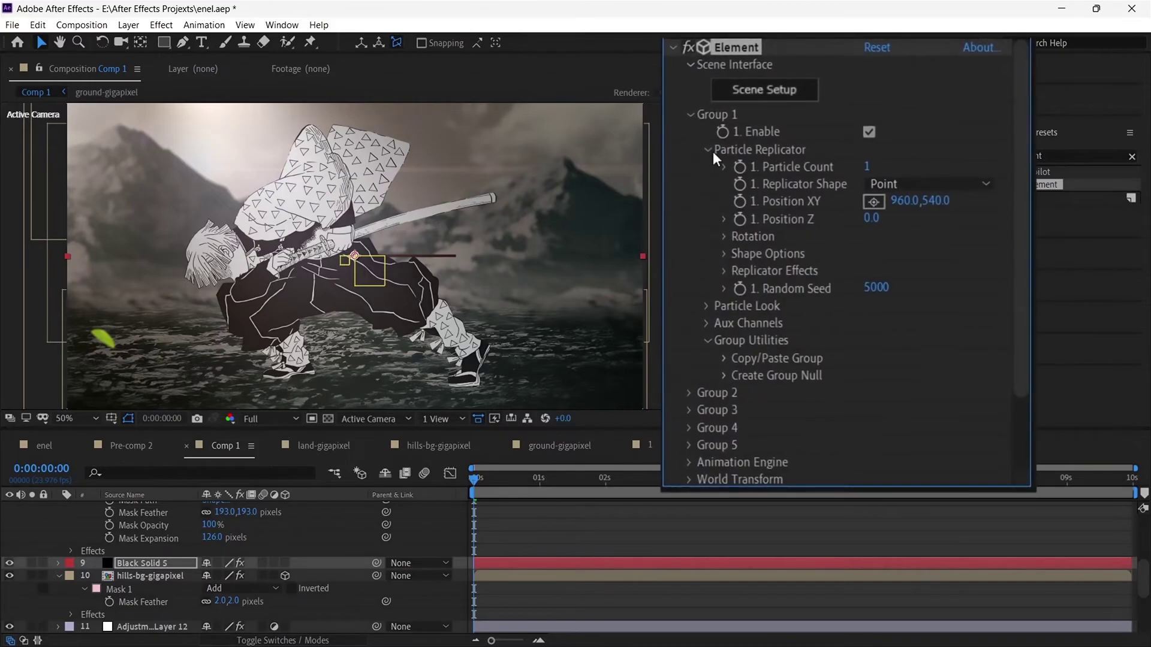
click(33, 562)
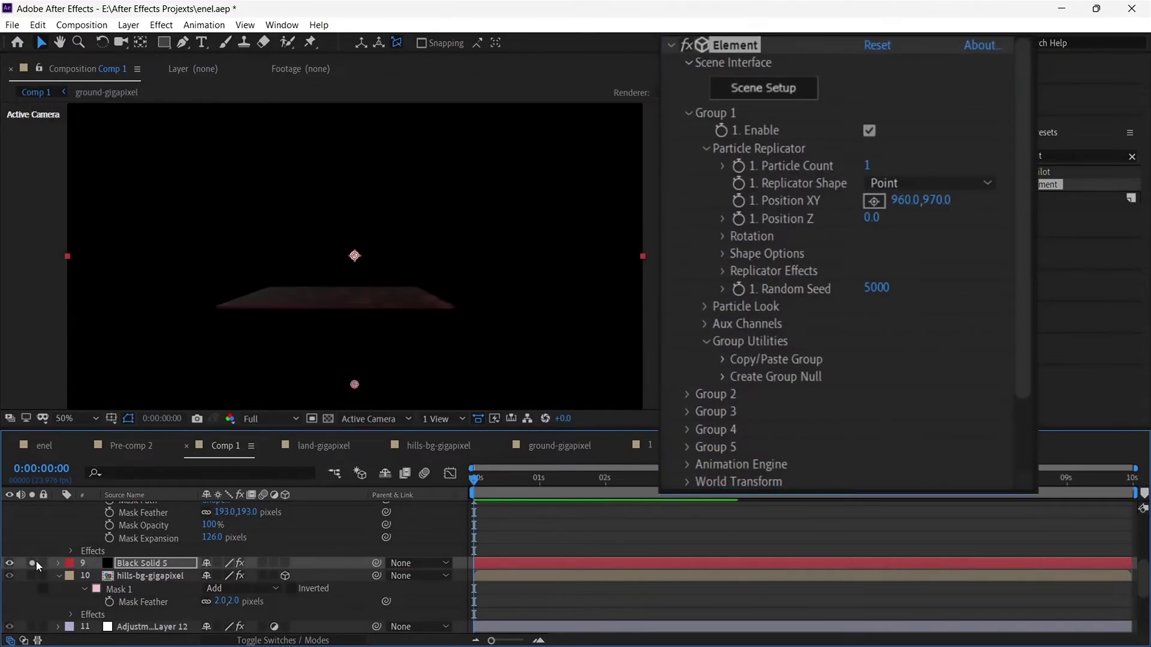
drag(935, 200, 844, 220)
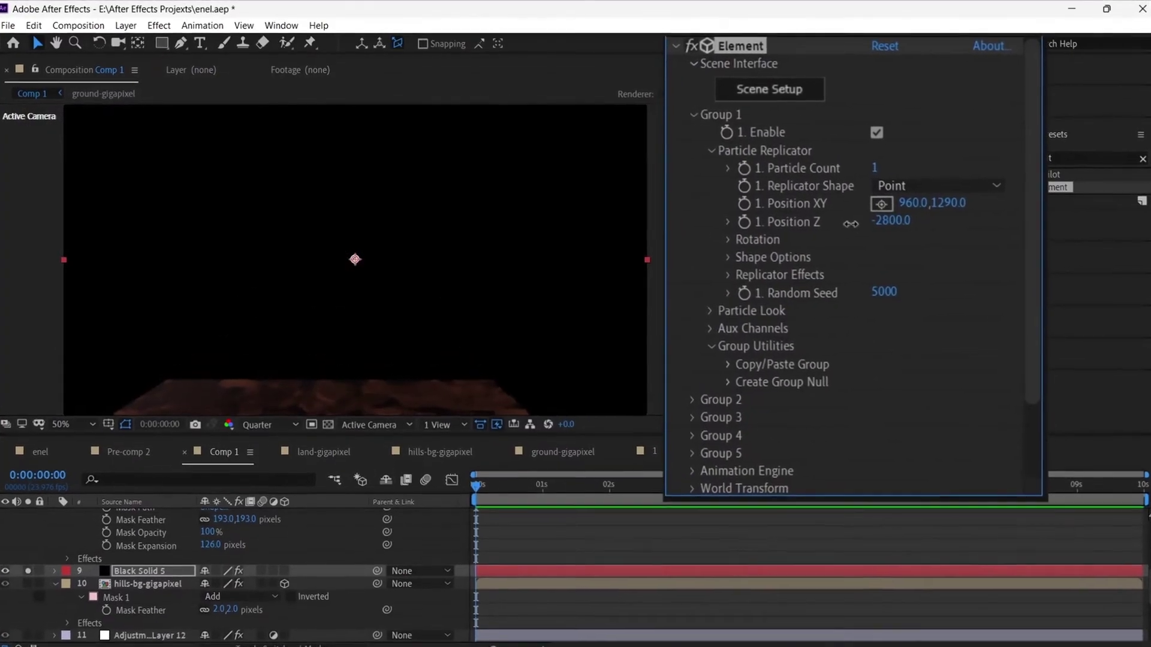
drag(951, 206, 931, 202)
drag(1009, 239, 1020, 239)
click(1041, 247)
click(908, 291)
Enable Multi-Object in Group 1's Particle Look and scatter the pieces with a Noise Amount of 34.78 and Noise Evolution of 127°
click(792, 184)
click(792, 206)
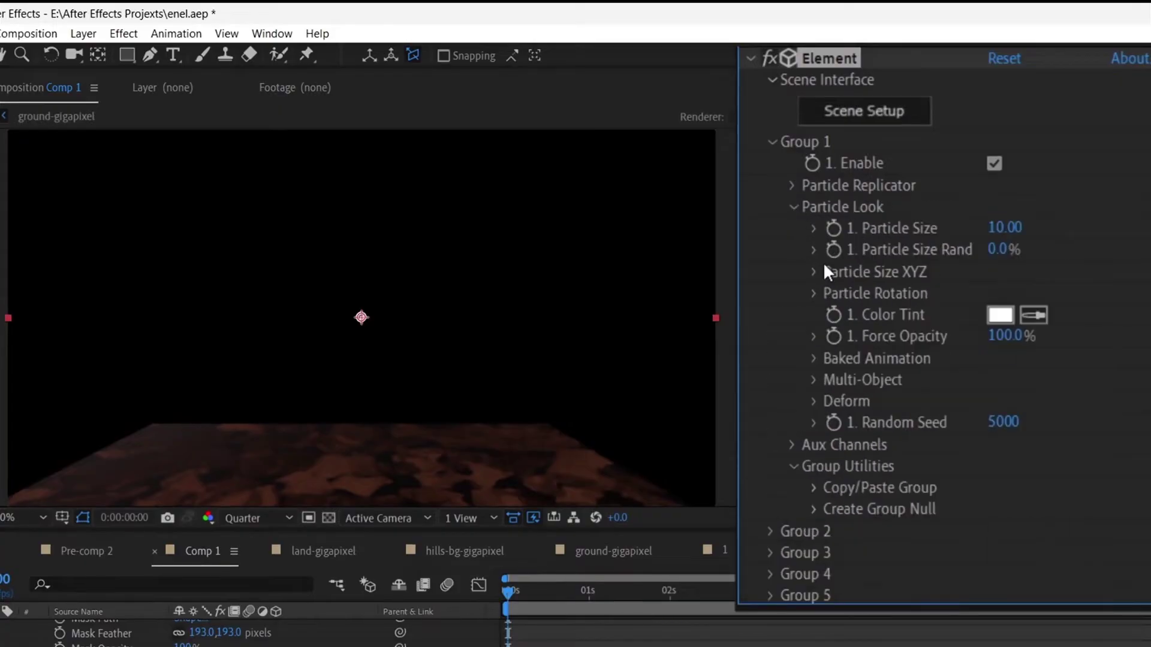
click(813, 380)
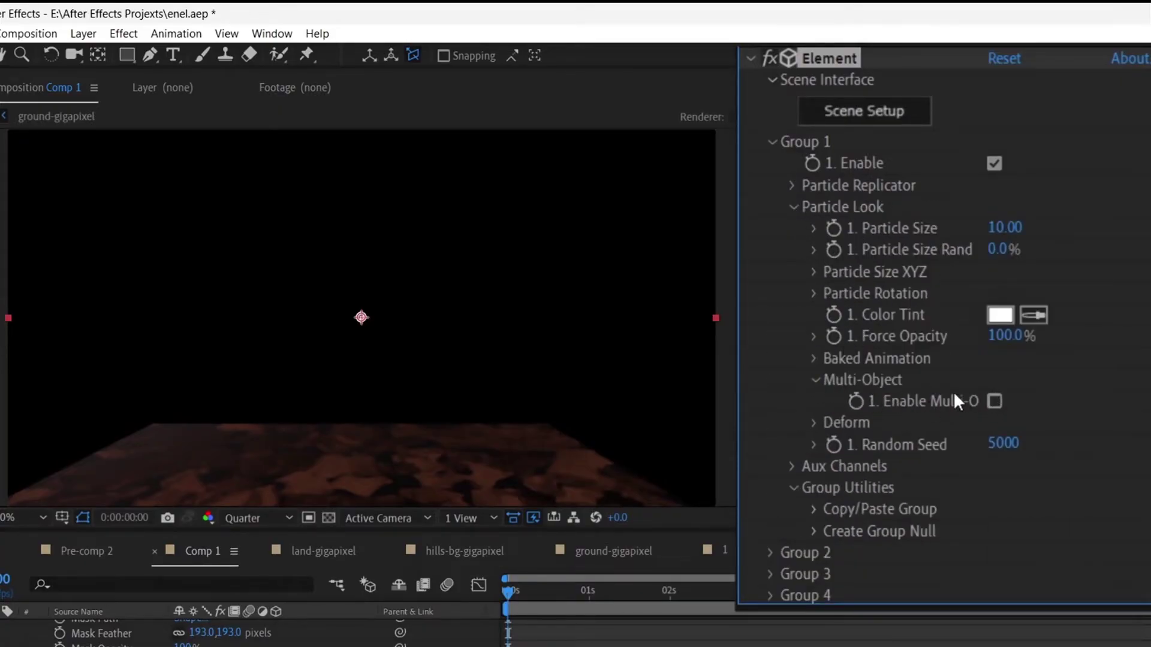
click(995, 401)
scroll(996, 400, down, 6)
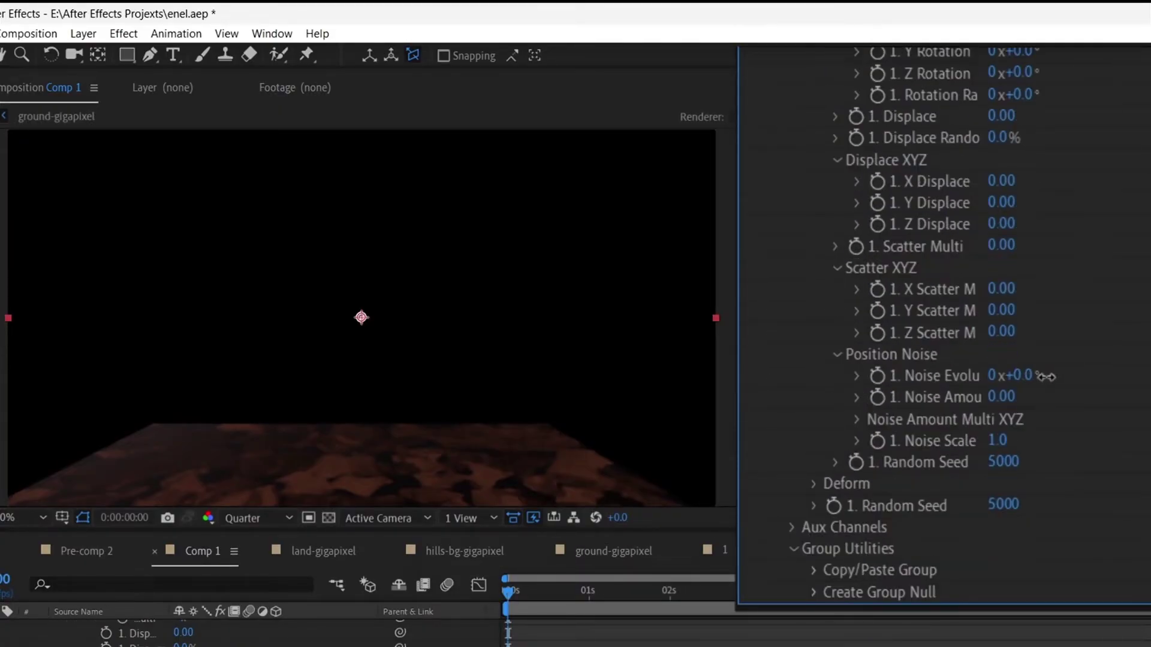
mouse_move(1010, 398)
mouse_down()
mouse_move(1121, 377)
mouse_move(1030, 420)
mouse_move(1024, 396)
mouse_up()
Set the Multi-Object Size to 1.42 and keyframe its Rotation Random at 242° at the start of the comp
scroll(1005, 333, up, 6)
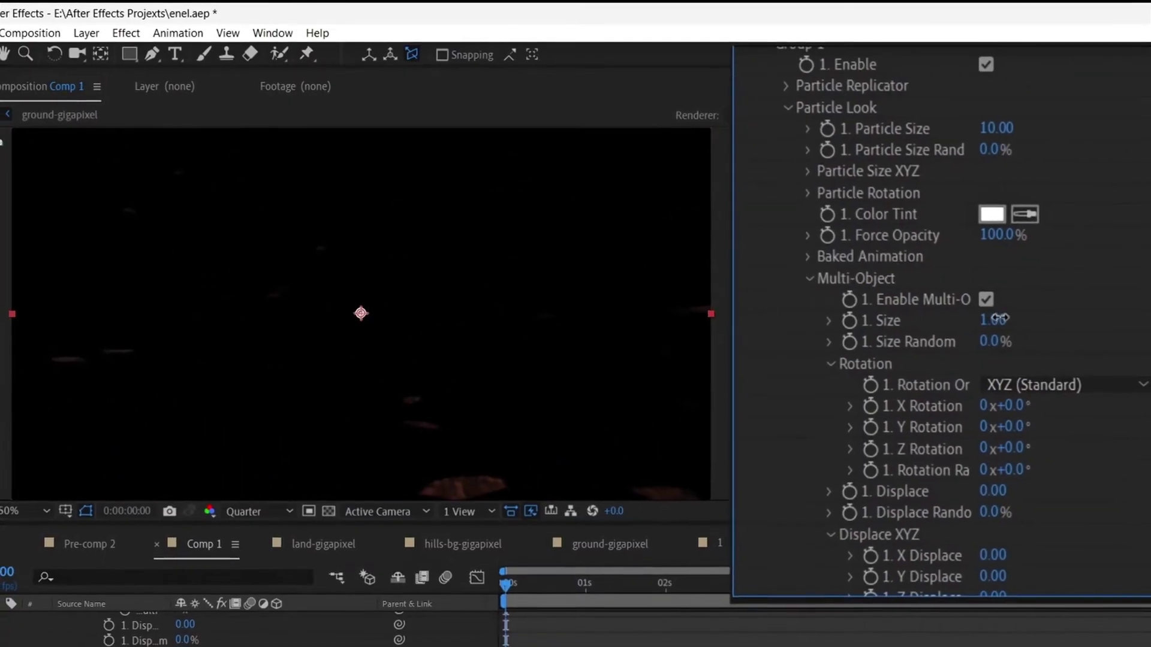
drag(999, 318, 1030, 319)
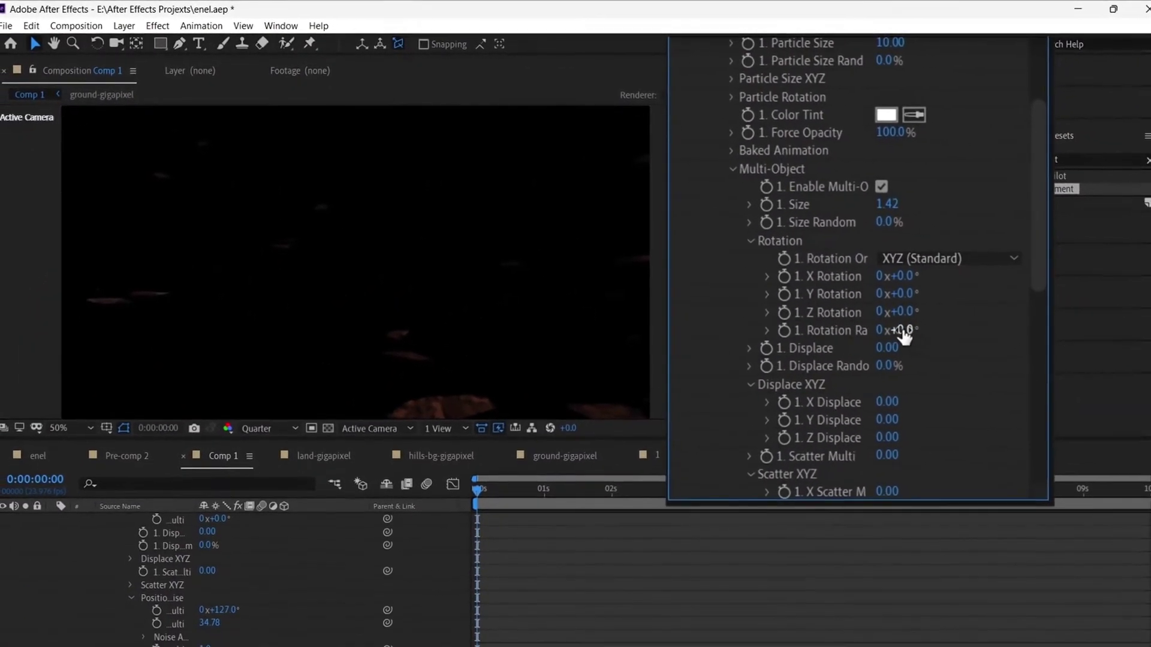
drag(922, 345, 790, 327)
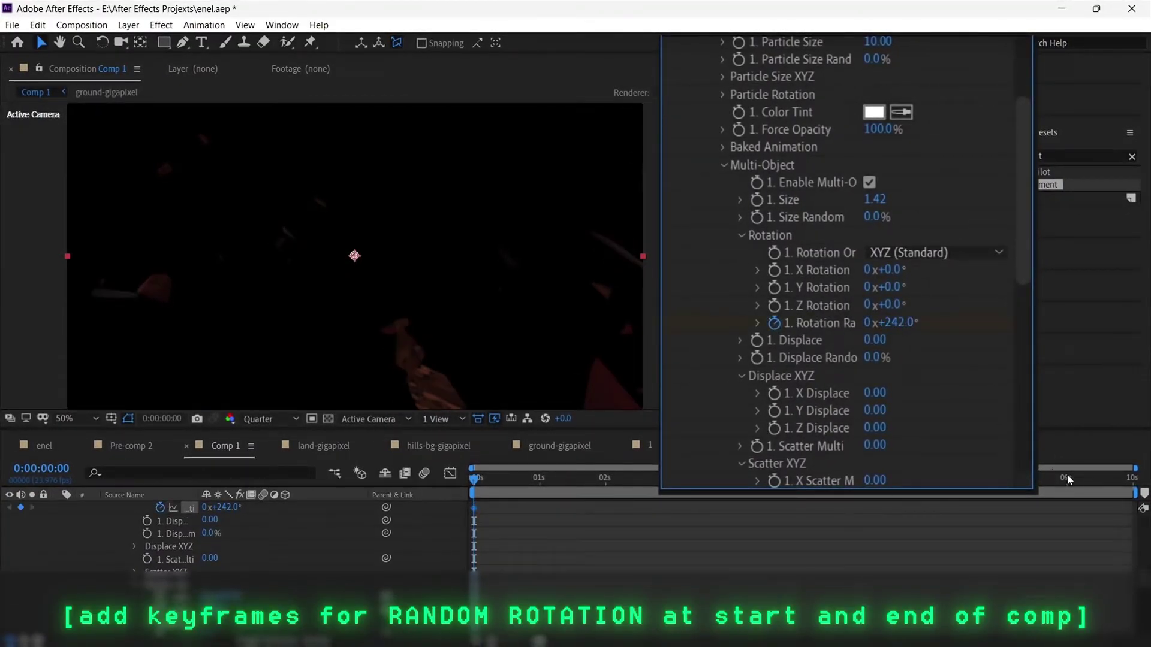
Keyframe the Multi-Object Rotation Random at 3x+242° at the end of the comp and return to the start
drag(1068, 480, 1130, 479)
click(867, 323)
text(3)
key(Return)
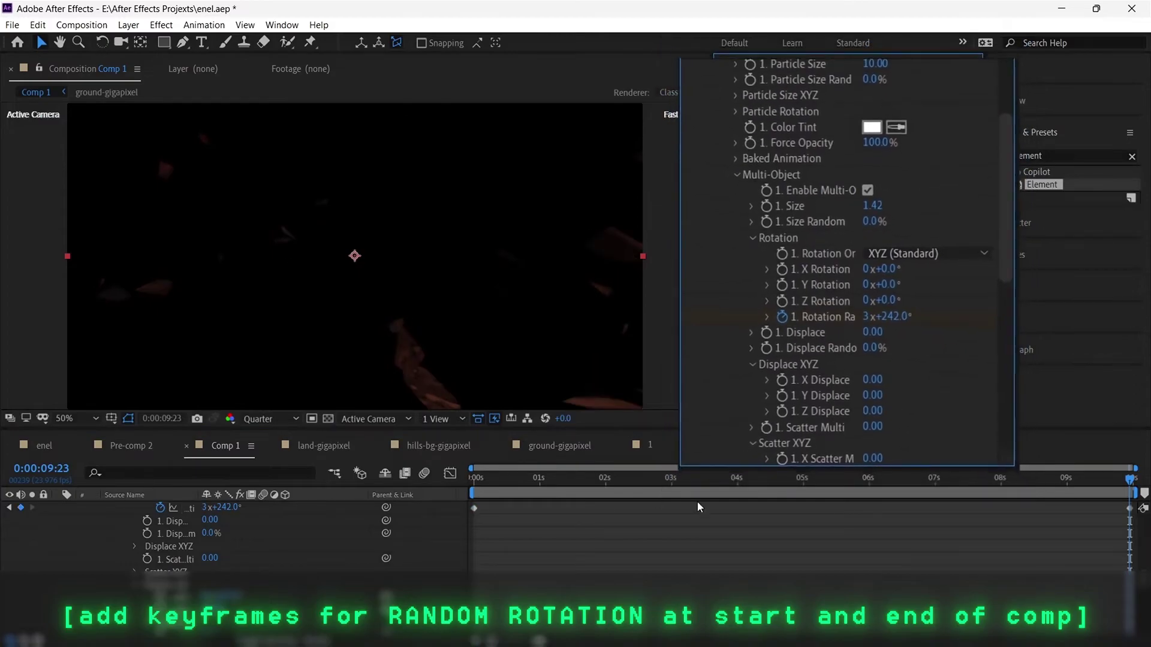
click(559, 475)
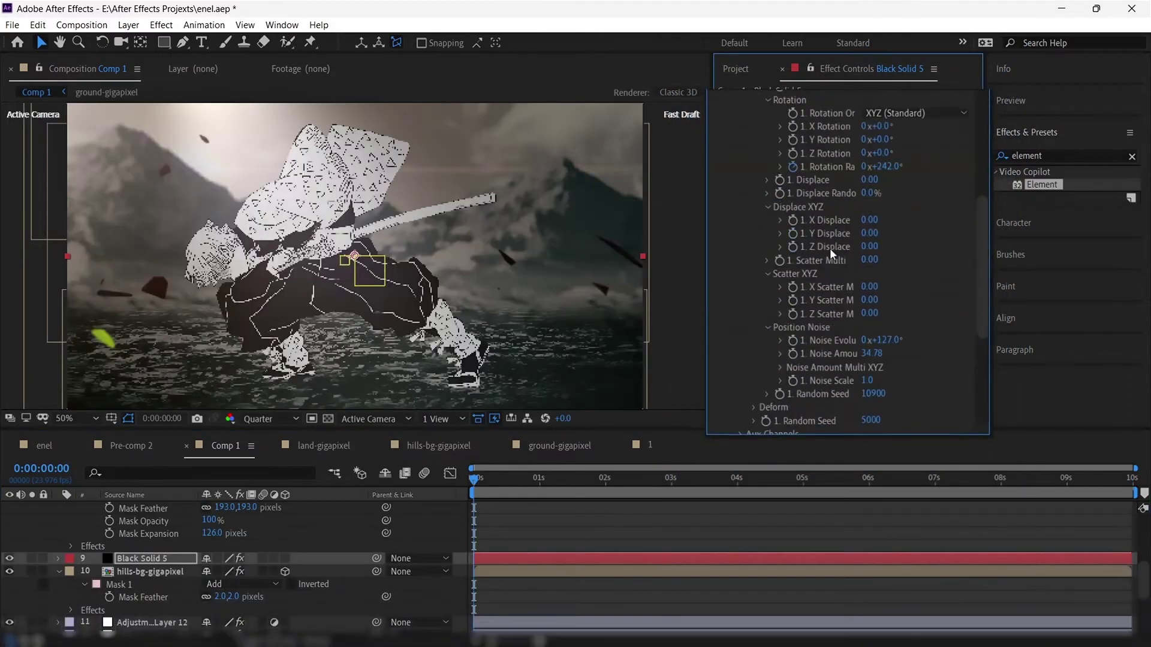
scroll(830, 249, down, 3)
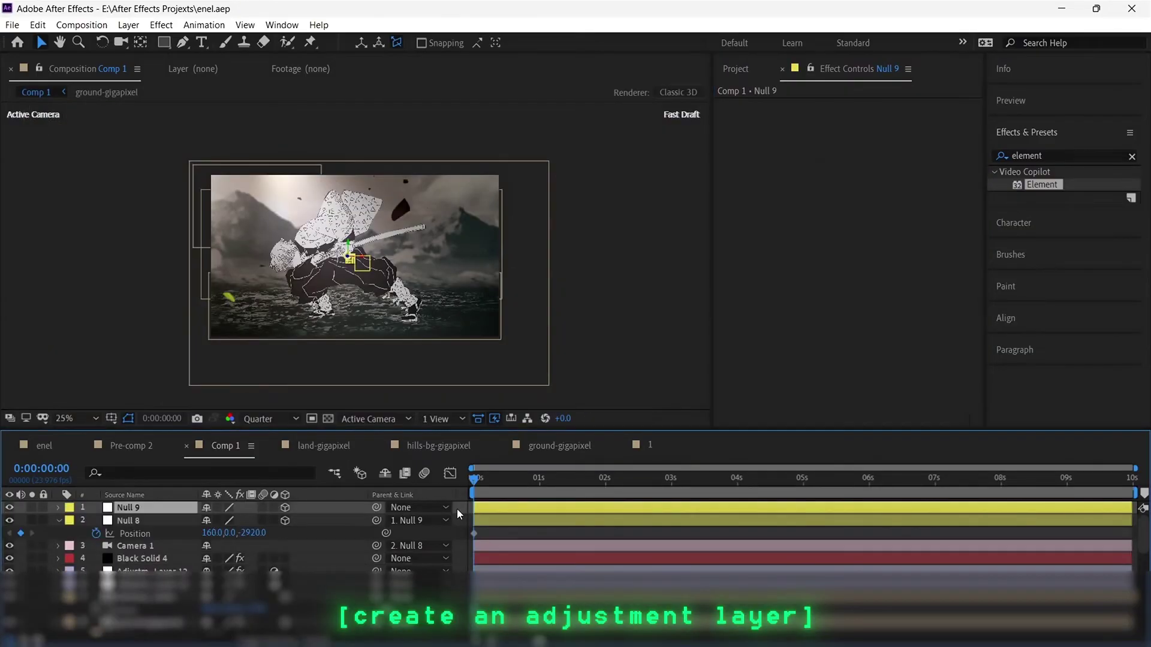
Create an adjustment layer above all other layers and apply the Magic Bullet Looks effect to it
right_click(457, 508)
mouse_move(507, 355)
click(700, 463)
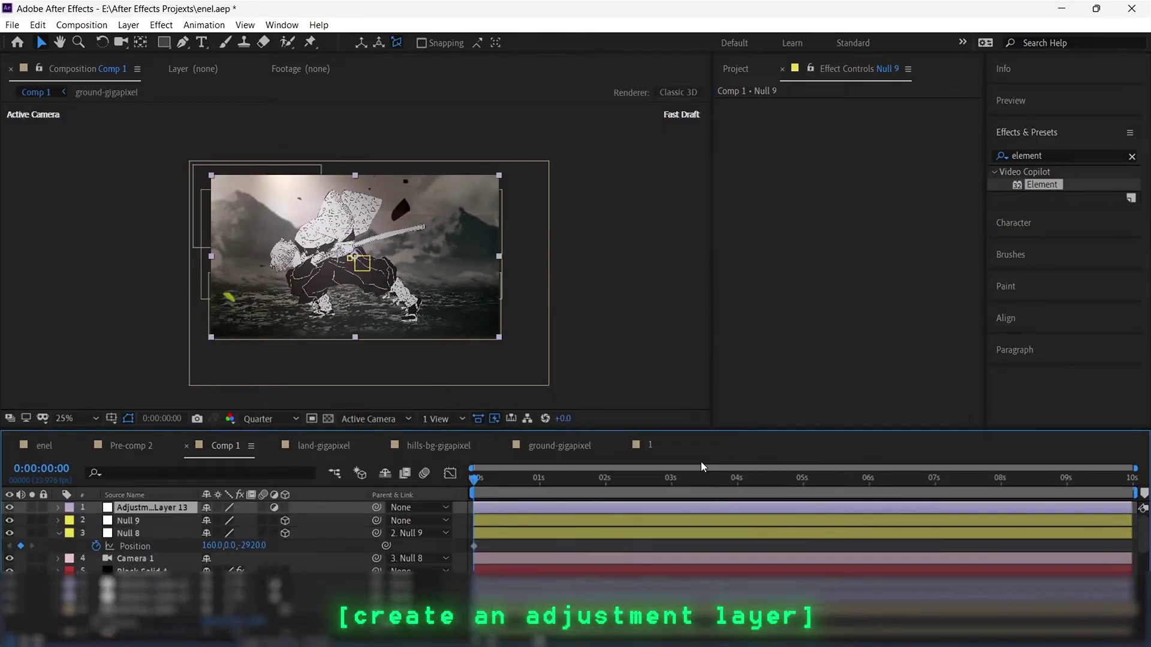
key(ctrl+5)
text(looks)
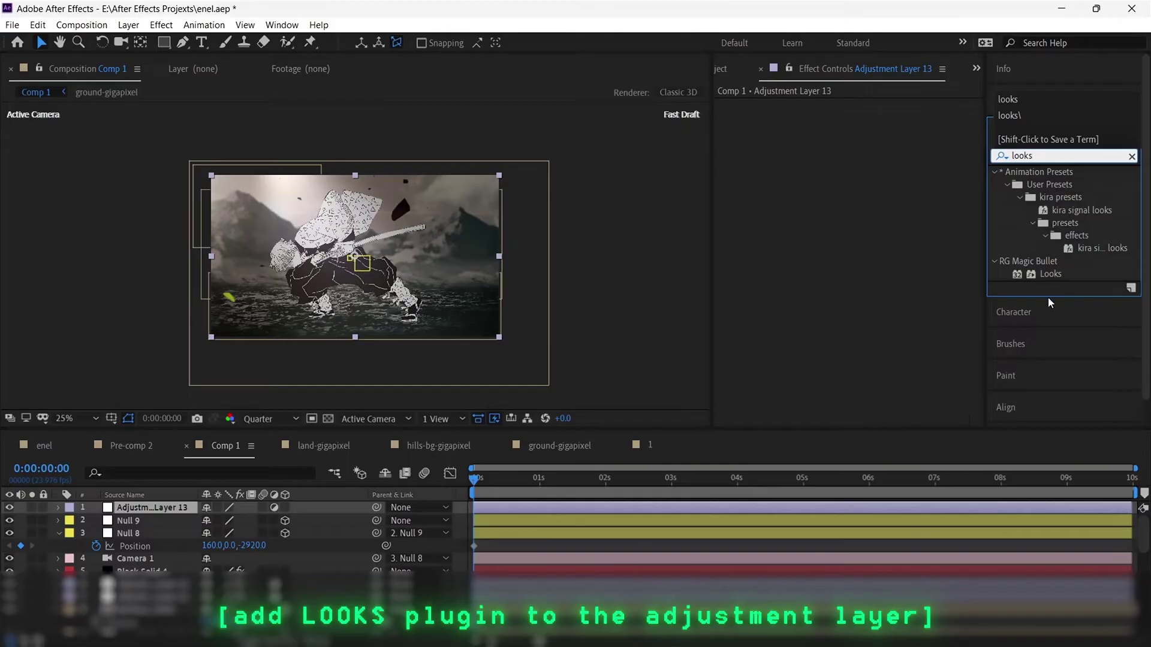
drag(1050, 274, 750, 321)
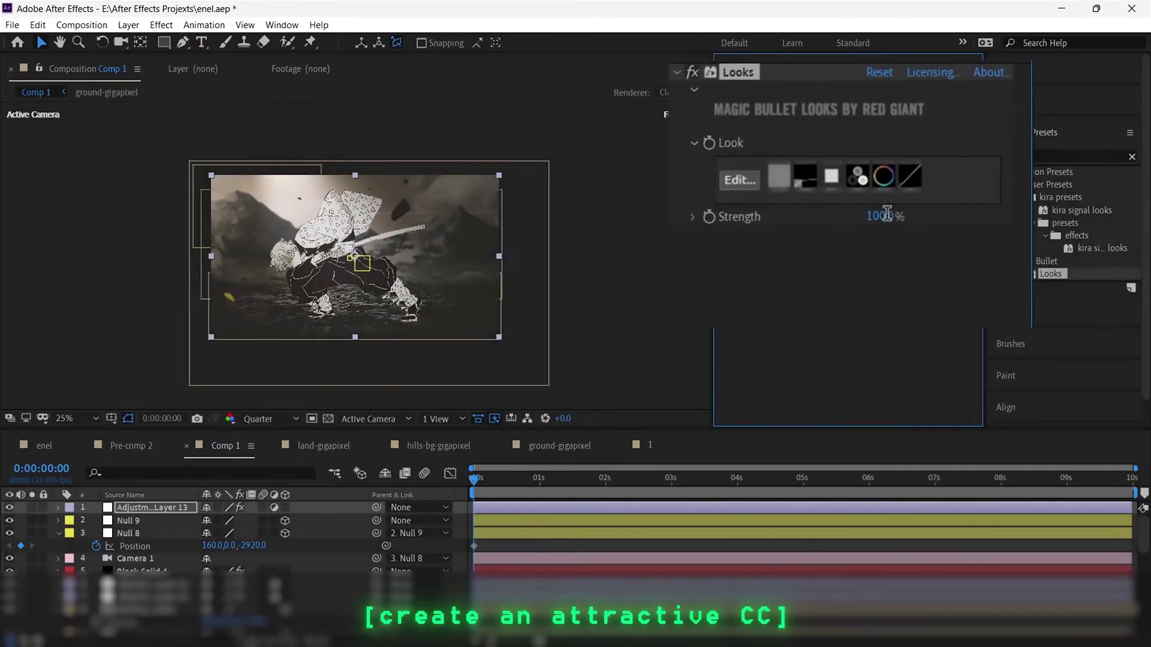
Set the Looks Strength to 55% on the adjustment layer and duplicate the layer
click(885, 214)
text(55)
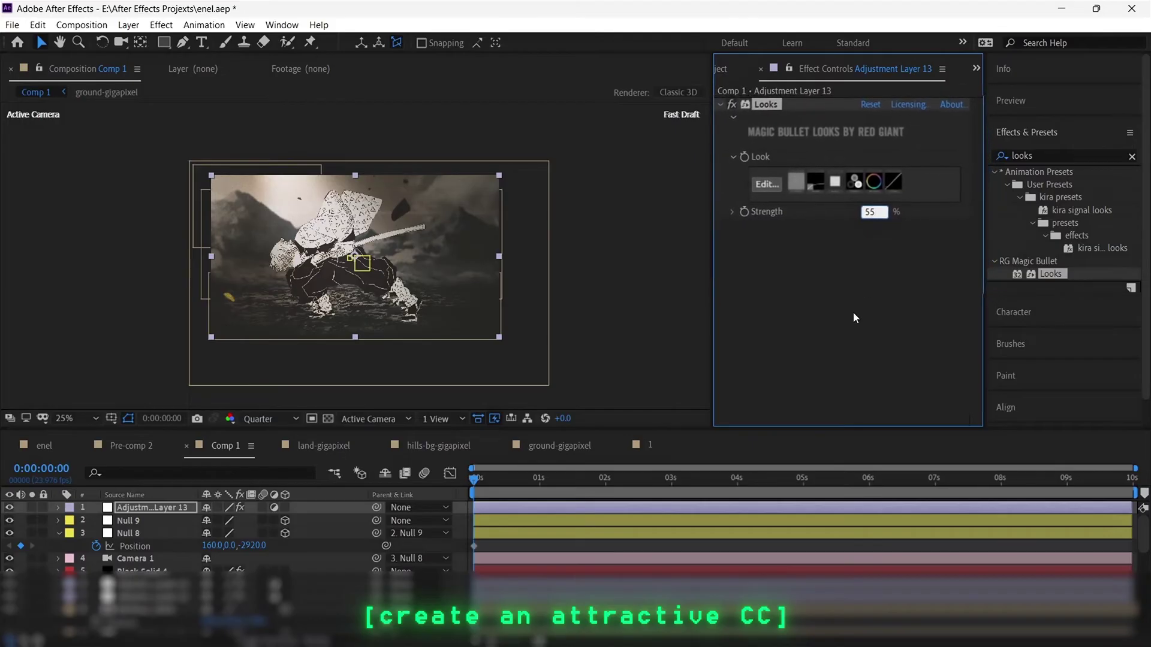
click(635, 508)
key(ctrl+d)
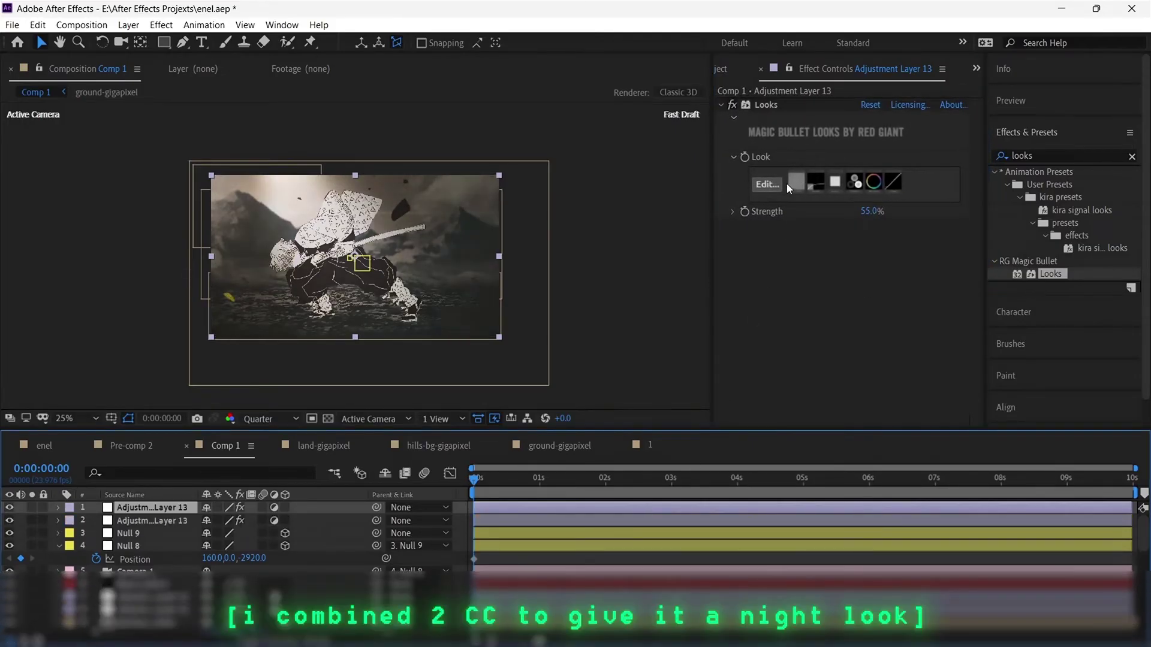
Give the duplicated adjustment layer a bluish night look and set its Strength to 65%
click(763, 184)
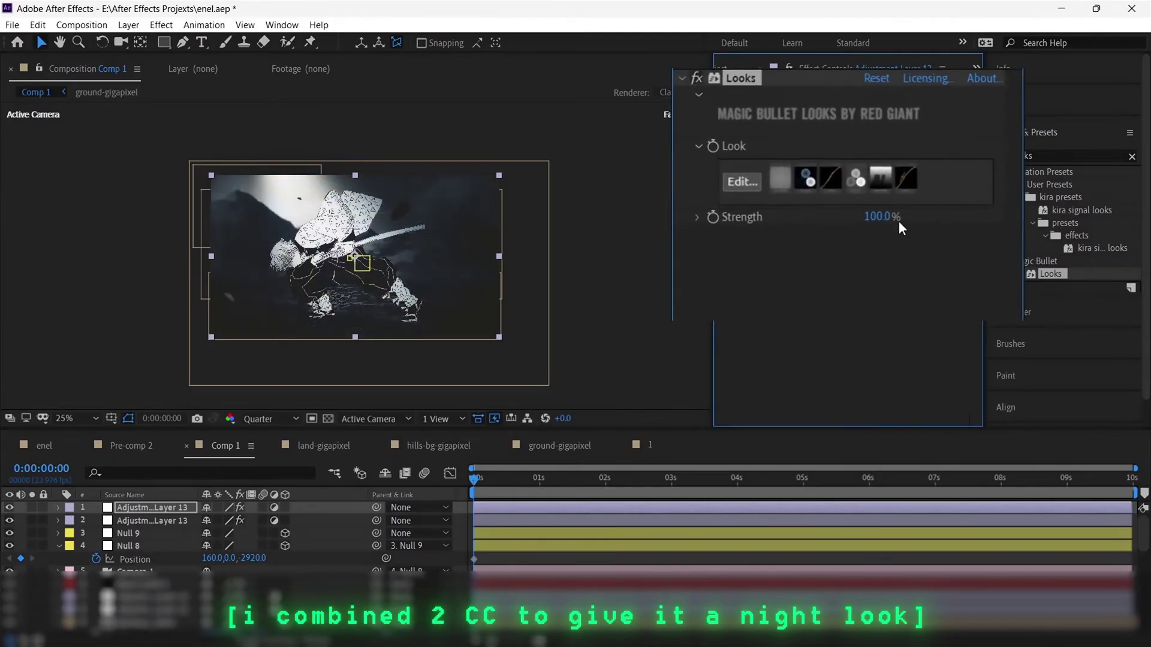
click(880, 219)
text(65)
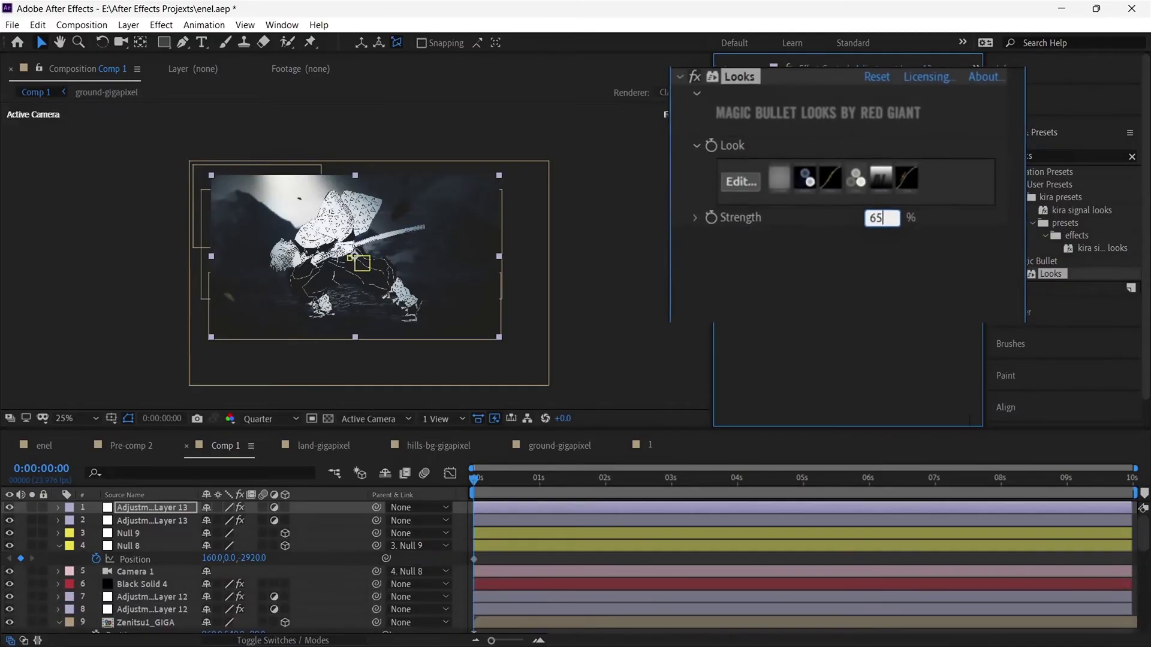
key(Return)
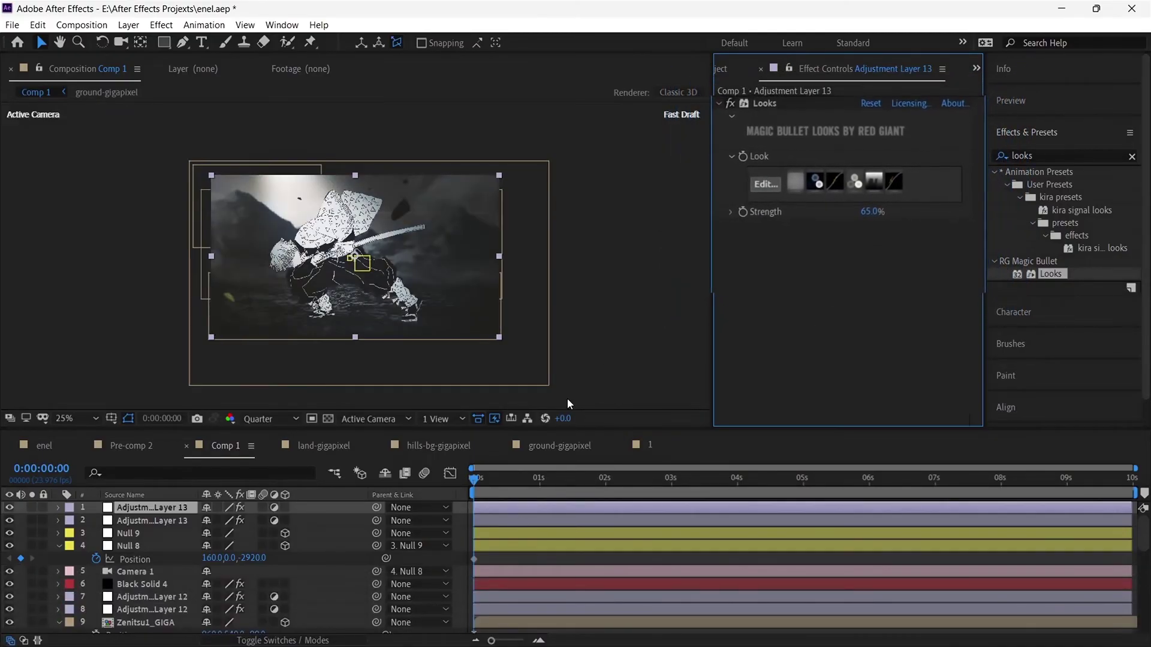
Import the images 1 and grass-1 from the Tree folder and create a new composition from the tree image 1.png
click(78, 419)
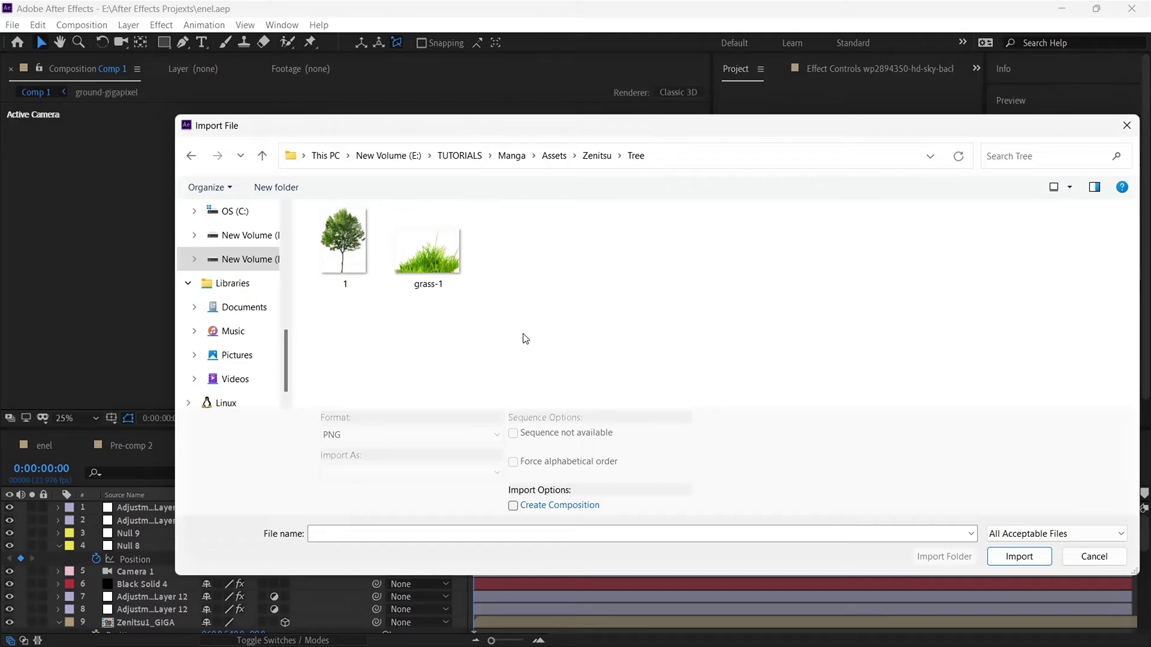
key(Right)
key(shift+Right)
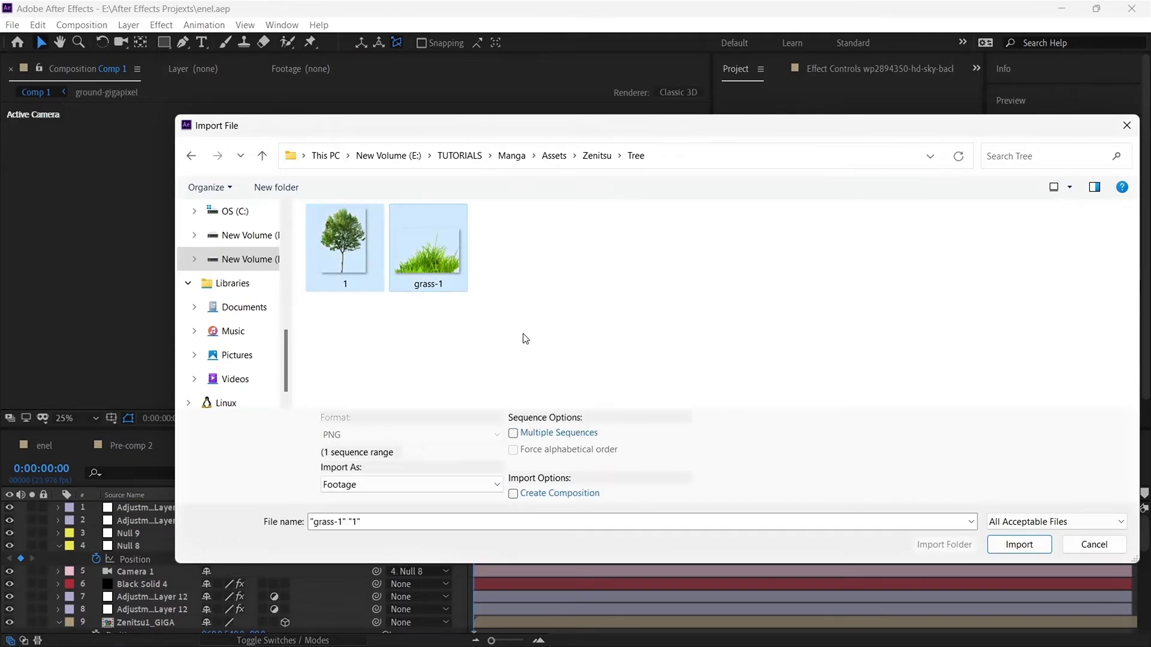
key(Return)
right_click(748, 312)
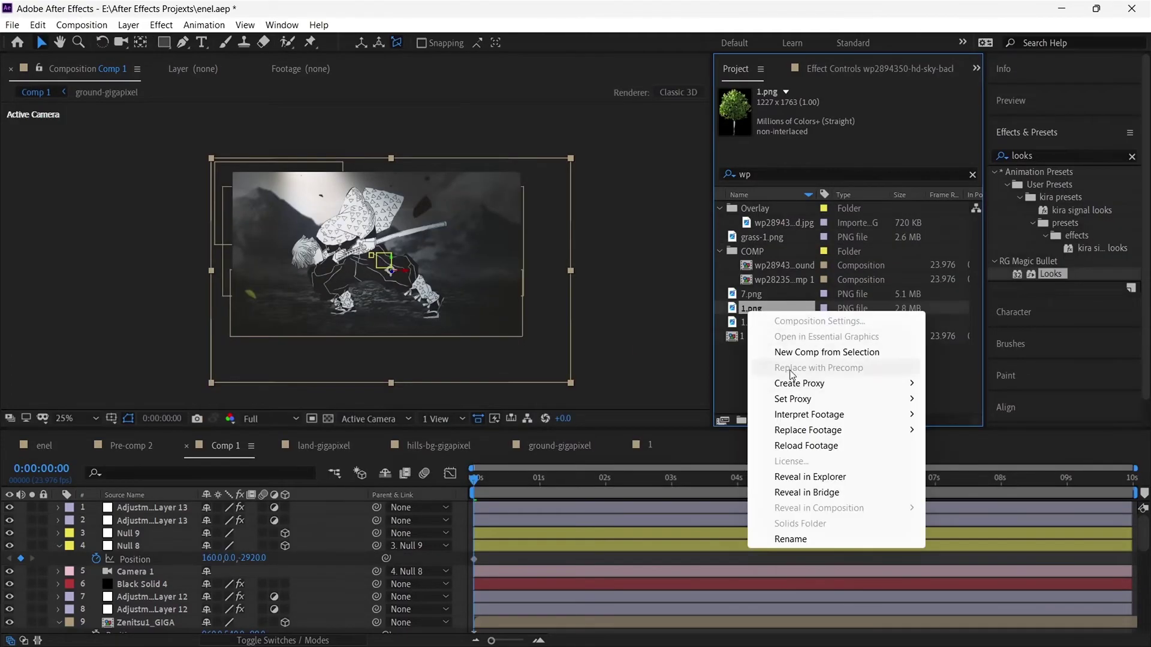
click(796, 354)
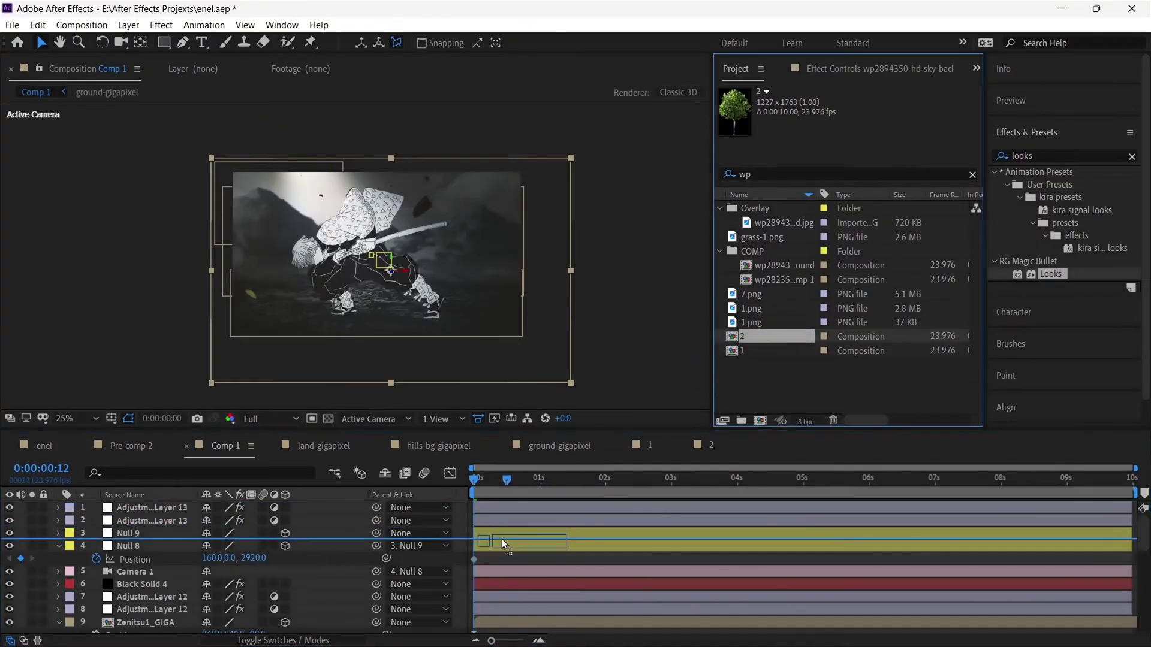
Place the tree composition 2 in Comp 1 directly above the Zenitsu1_GIGA layer and scale the tree up
drag(502, 538, 498, 615)
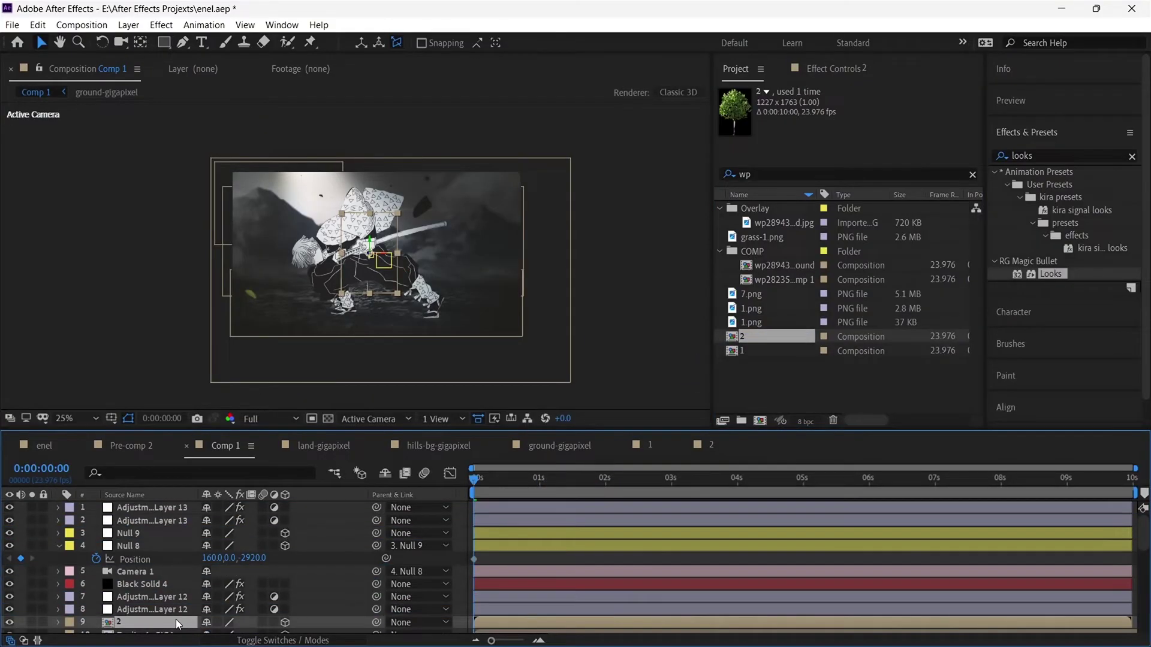
key(p)
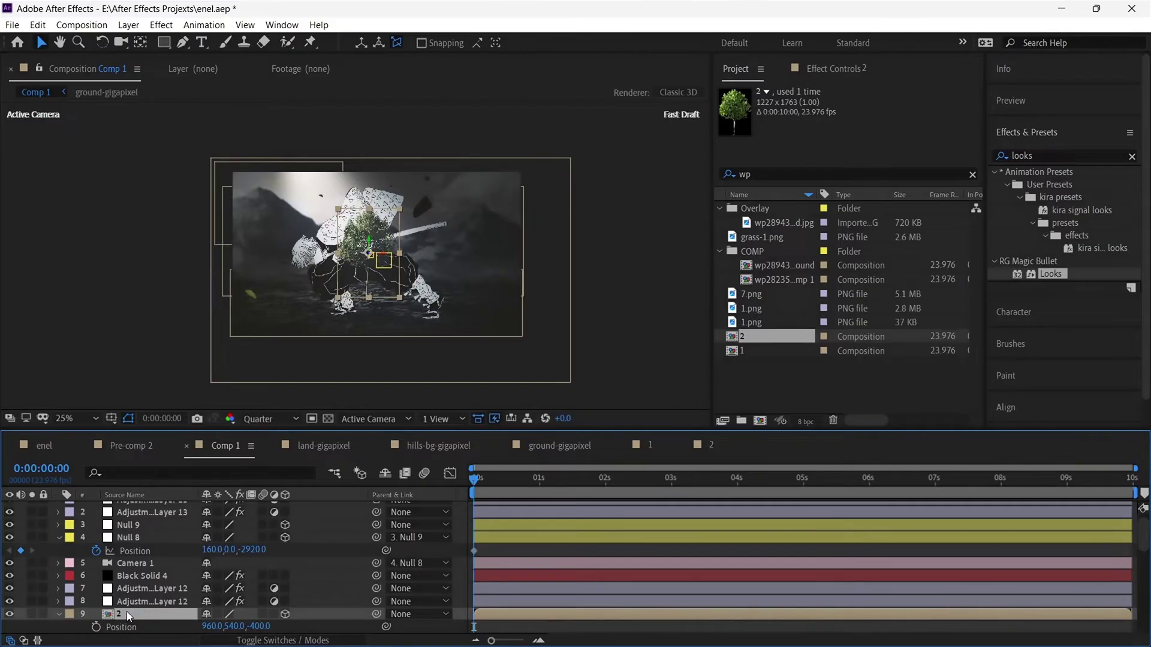
key(s)
scroll(129, 617, down, 2)
drag(273, 576, 353, 569)
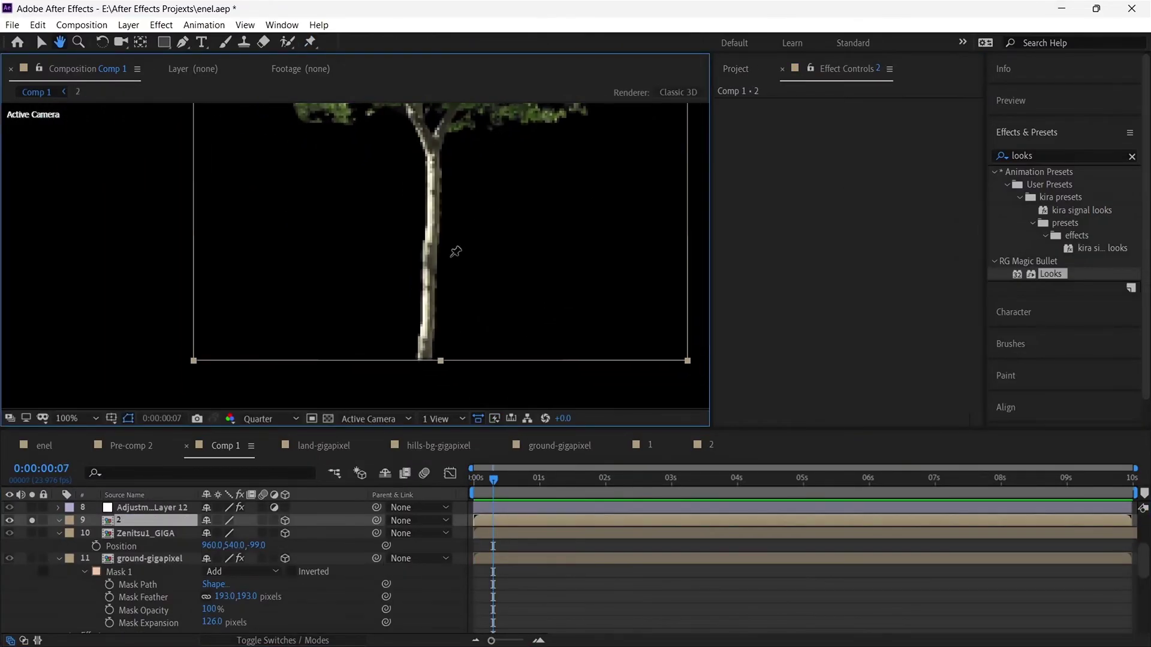
Place four puppet pins along the trunk of tree layer 2 and turn off keyframing for all four pin positions
click(431, 326)
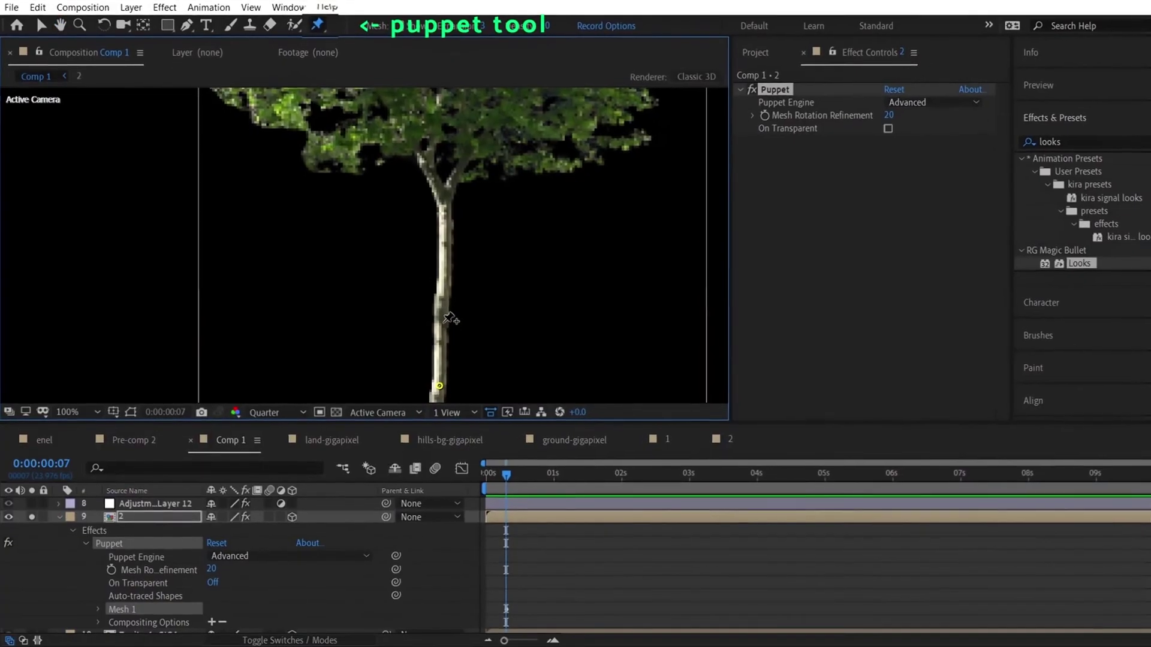
click(443, 322)
click(447, 257)
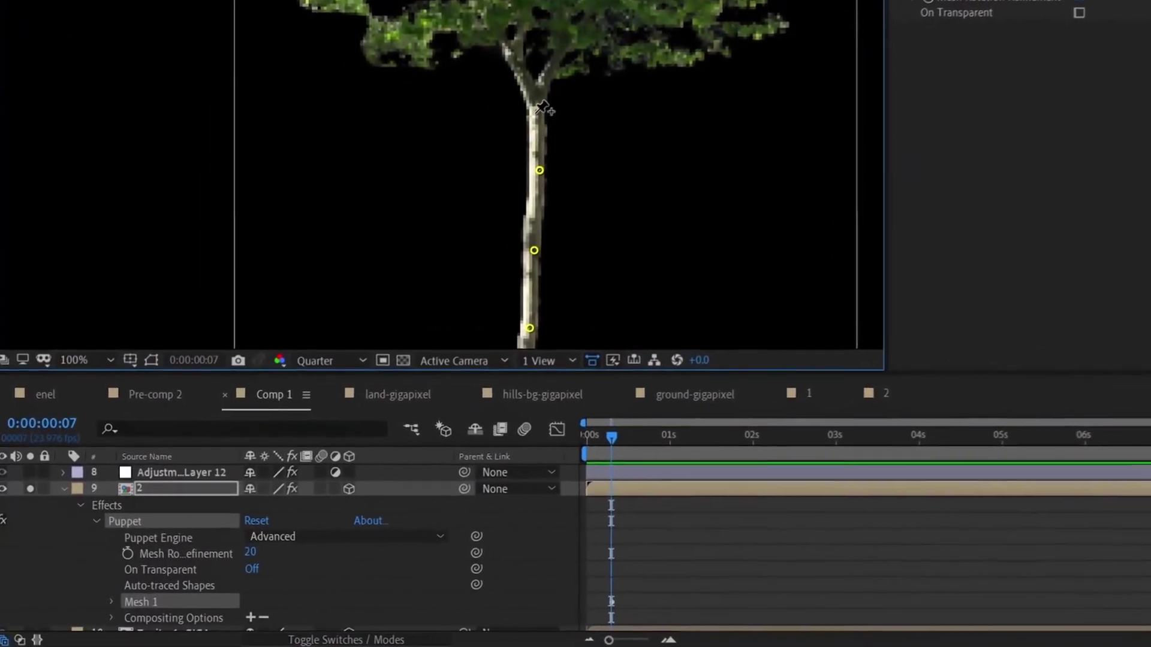
click(444, 211)
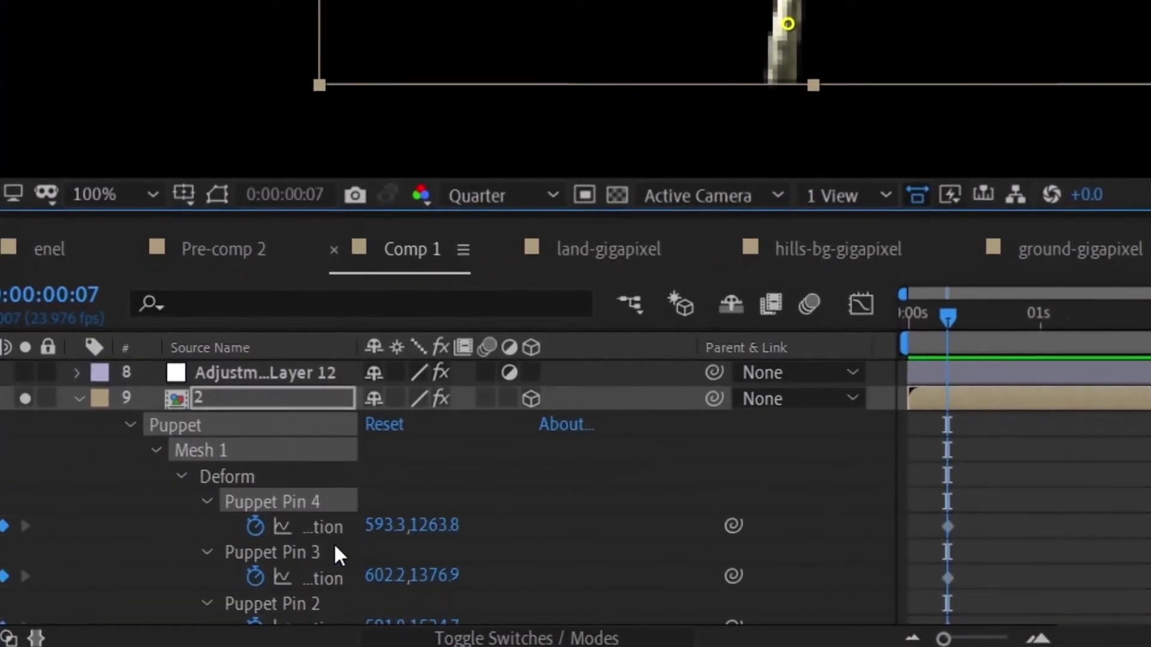
scroll(318, 542, down, 3)
drag(310, 544, 254, 422)
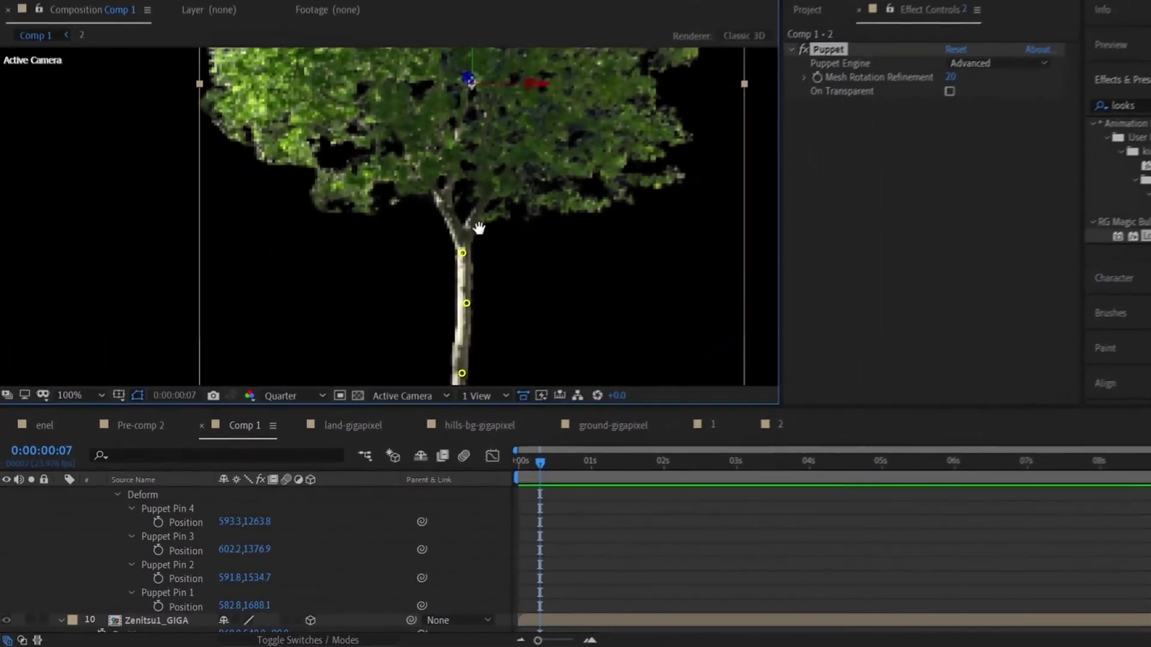
Place five more puppet pins spread across the foliage of tree layer 2
drag(399, 138, 400, 319)
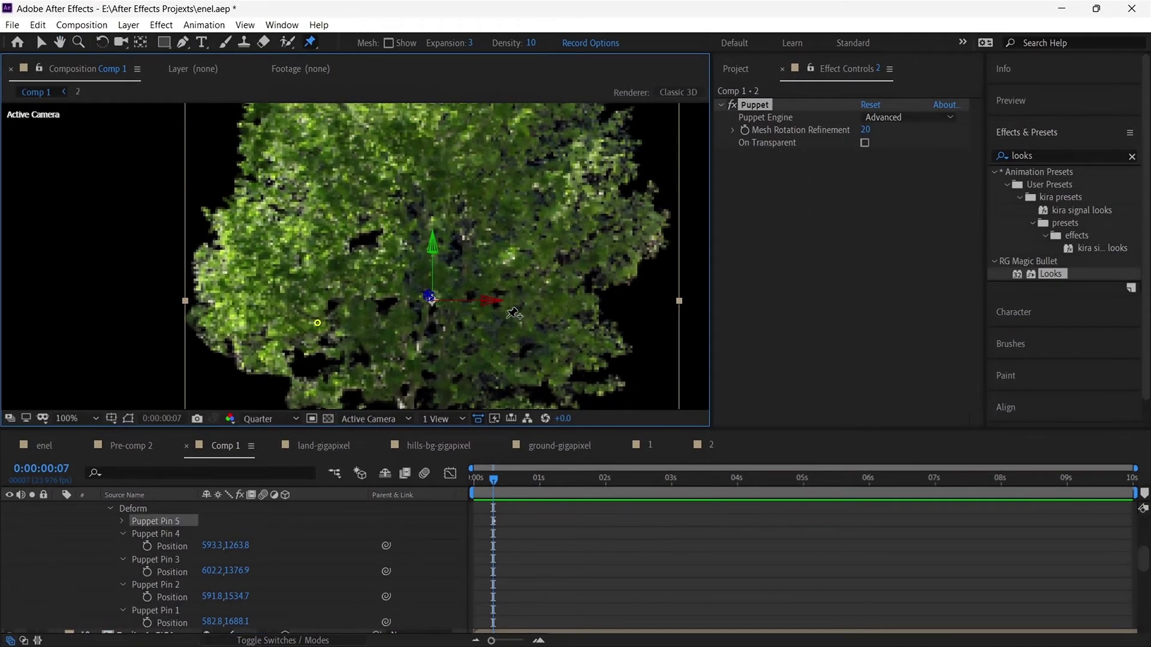
click(520, 317)
drag(485, 246, 480, 316)
click(333, 208)
click(538, 205)
Rig the pinned tree by running the AFPHairRig script applied to PuppetPins
scroll(497, 577, up, 3)
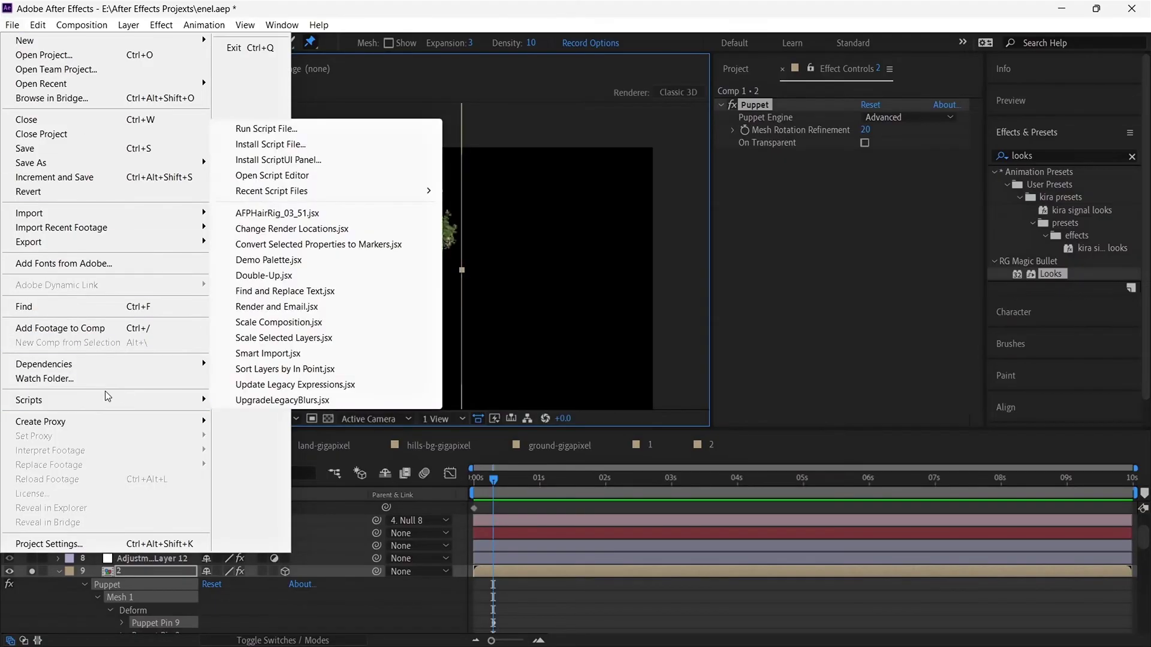
mouse_move(198, 400)
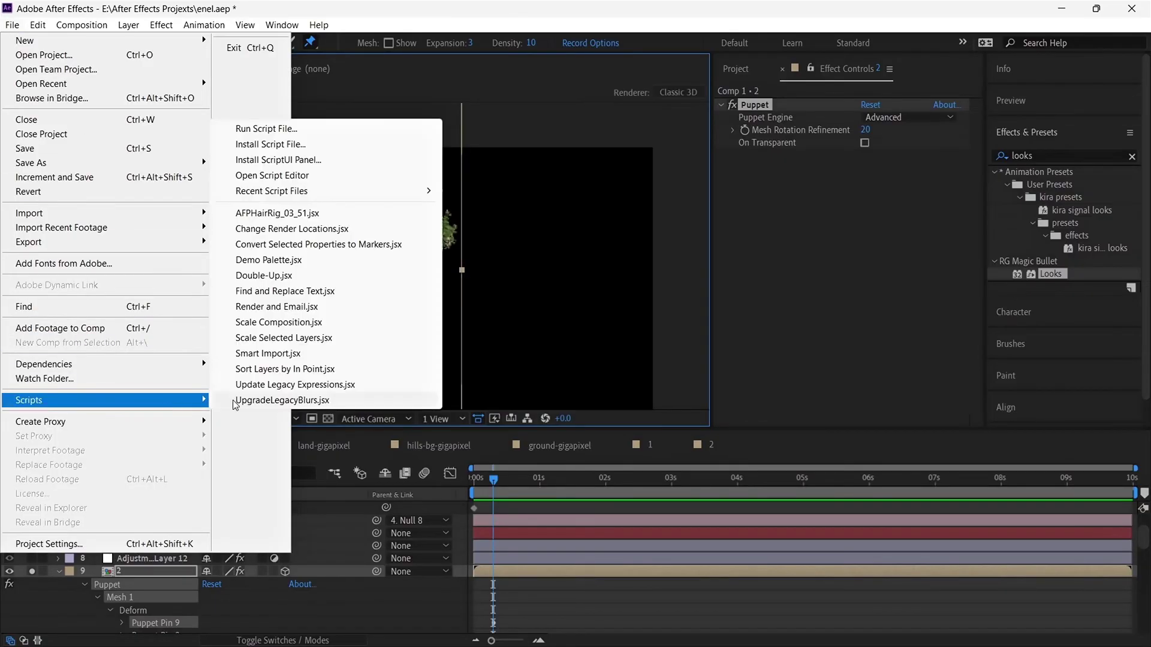
click(249, 214)
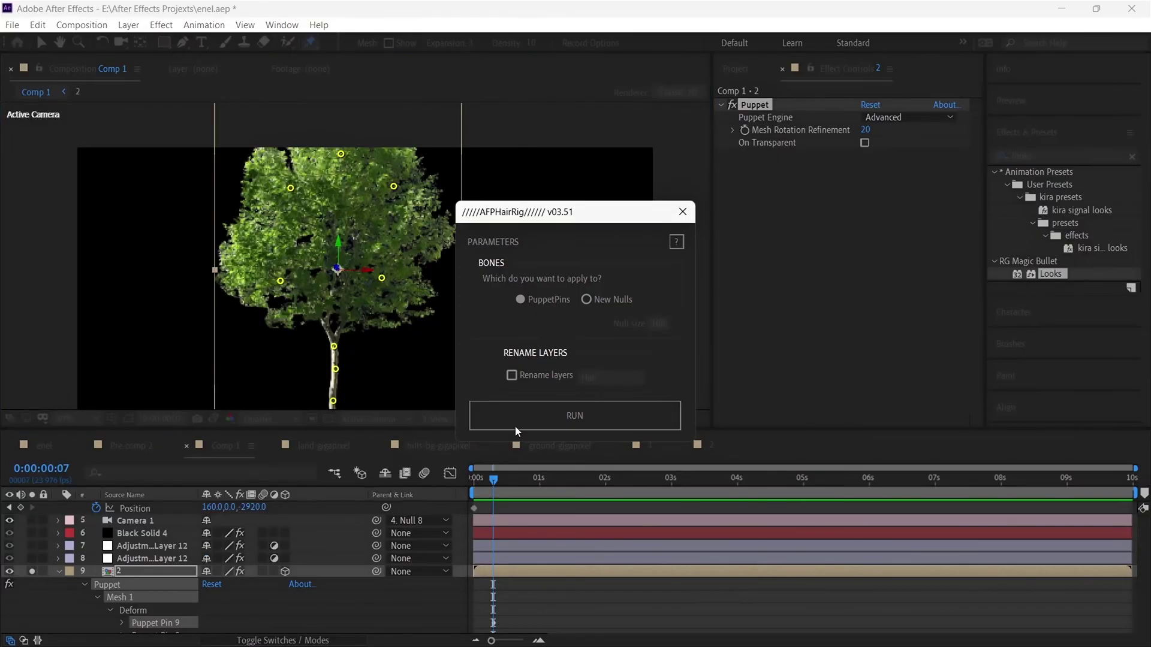
click(577, 417)
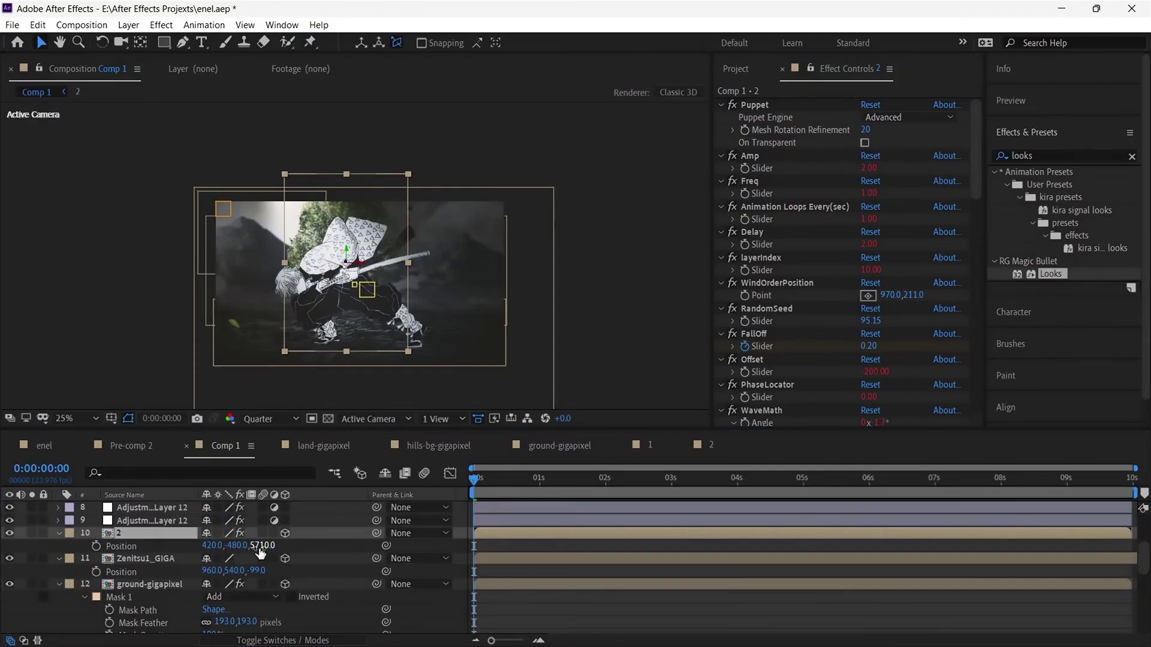
Position tree layer 2 at -2570, -1190, -1270 as foreground foliage
drag(261, 553, 64, 533)
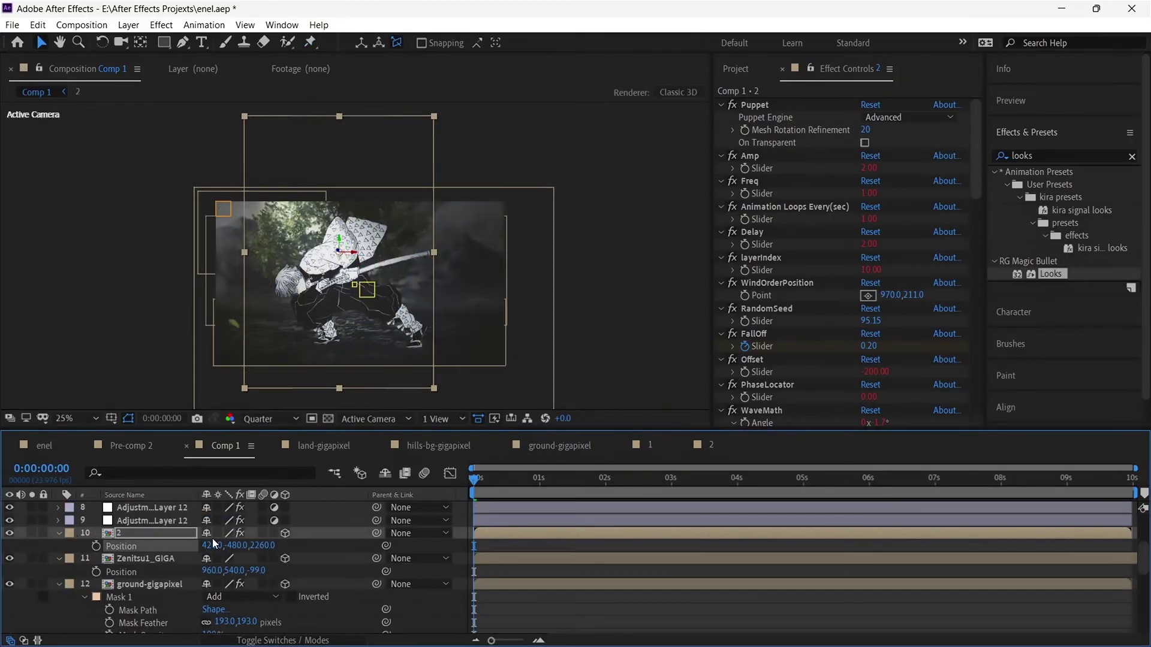
drag(213, 545, 3, 542)
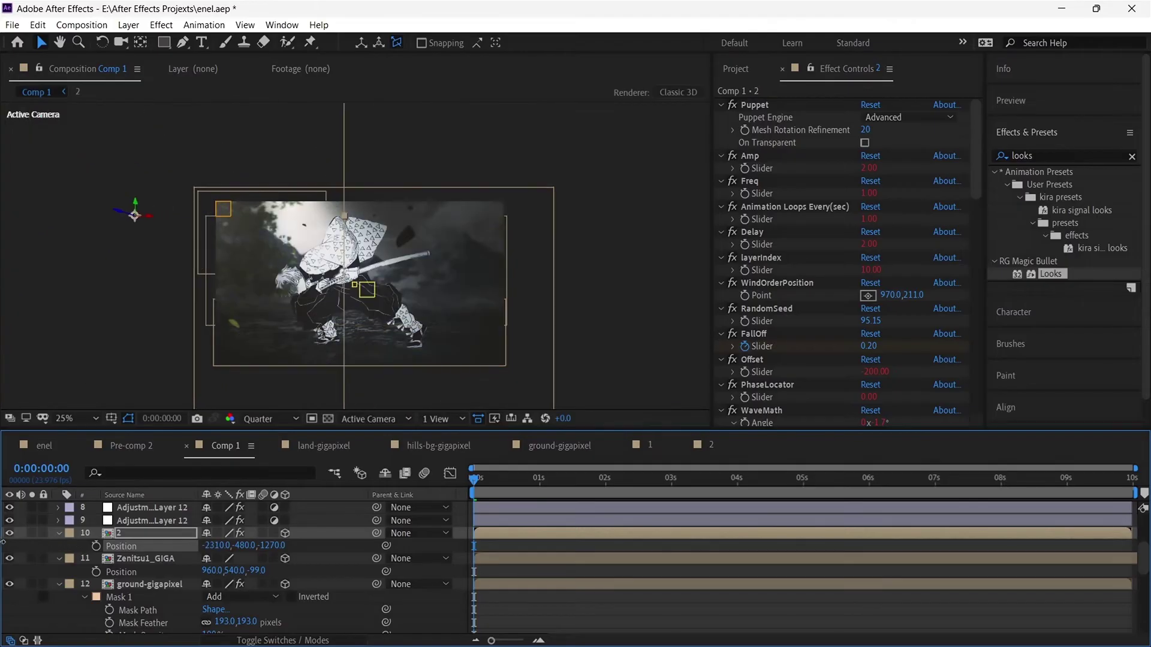
drag(244, 546, 191, 544)
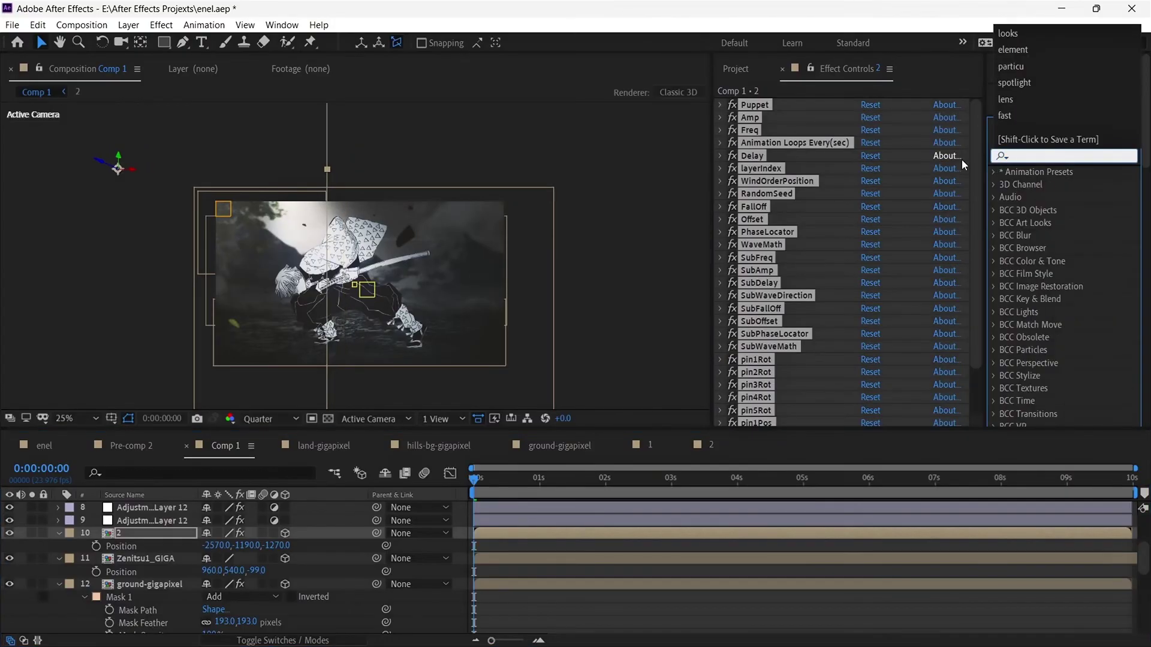
Apply BCC Fast Lens Blur to the tree ahead of its Puppet effect and set Iris Scale to 3
text(fast)
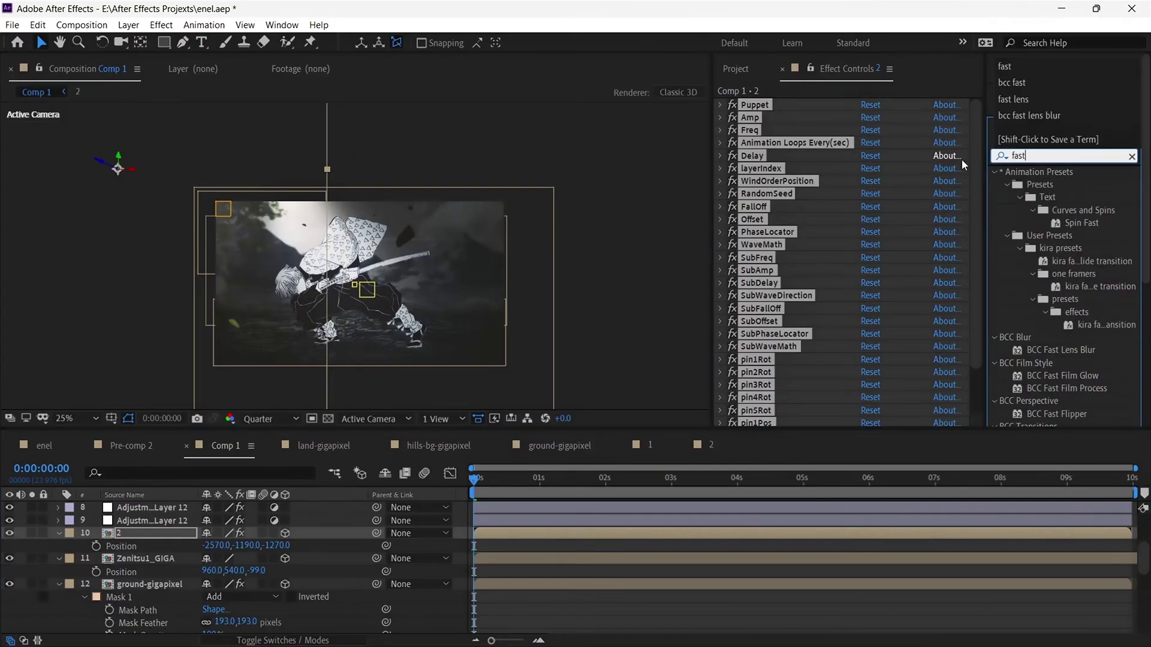
drag(1060, 350, 801, 101)
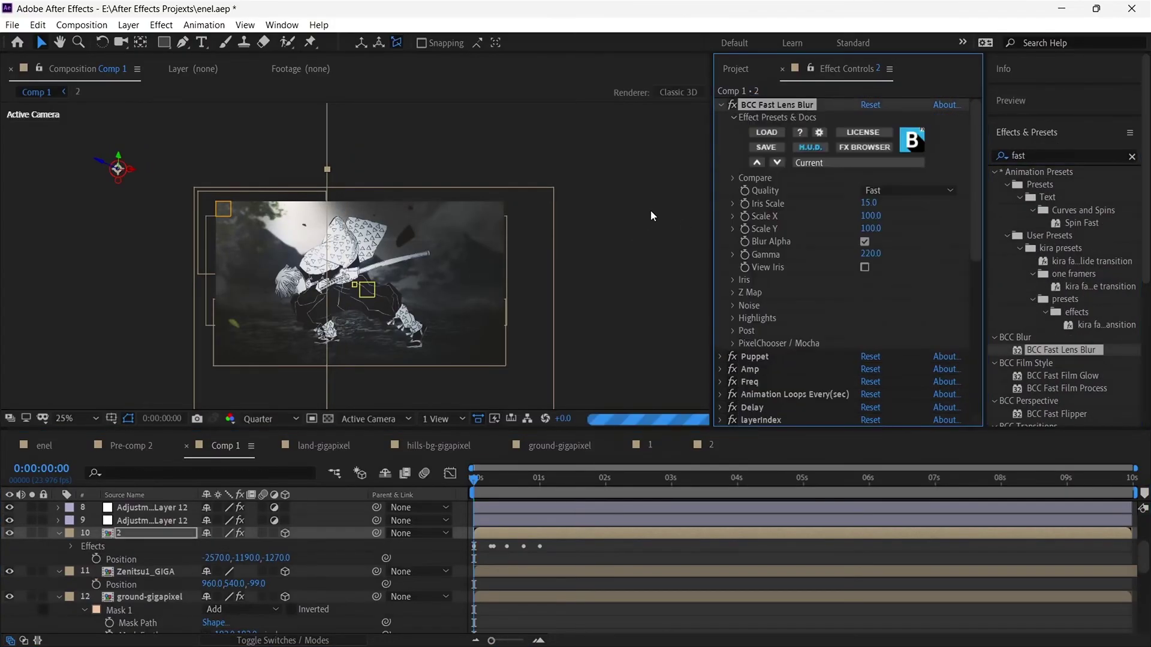
click(868, 203)
text(3)
key(Return)
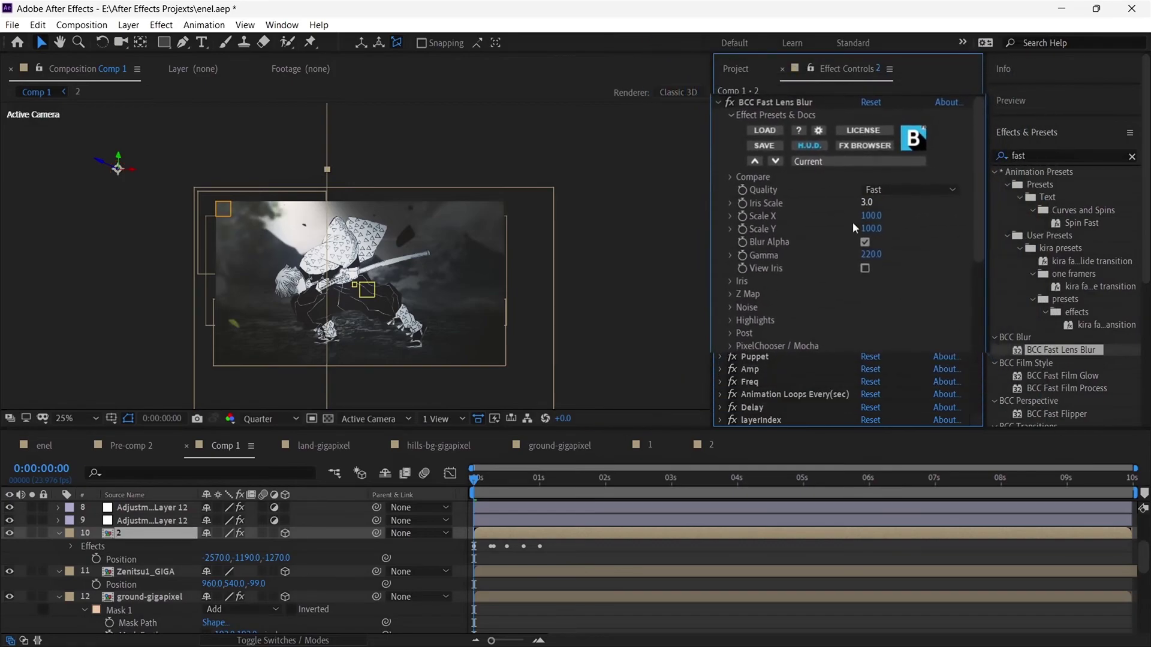
Add the grass-1 composition above Zenitsu1_GIGA, make it a 3D layer, scale it to 125% and move it to the scene's lower-right corner
drag(838, 243, 513, 570)
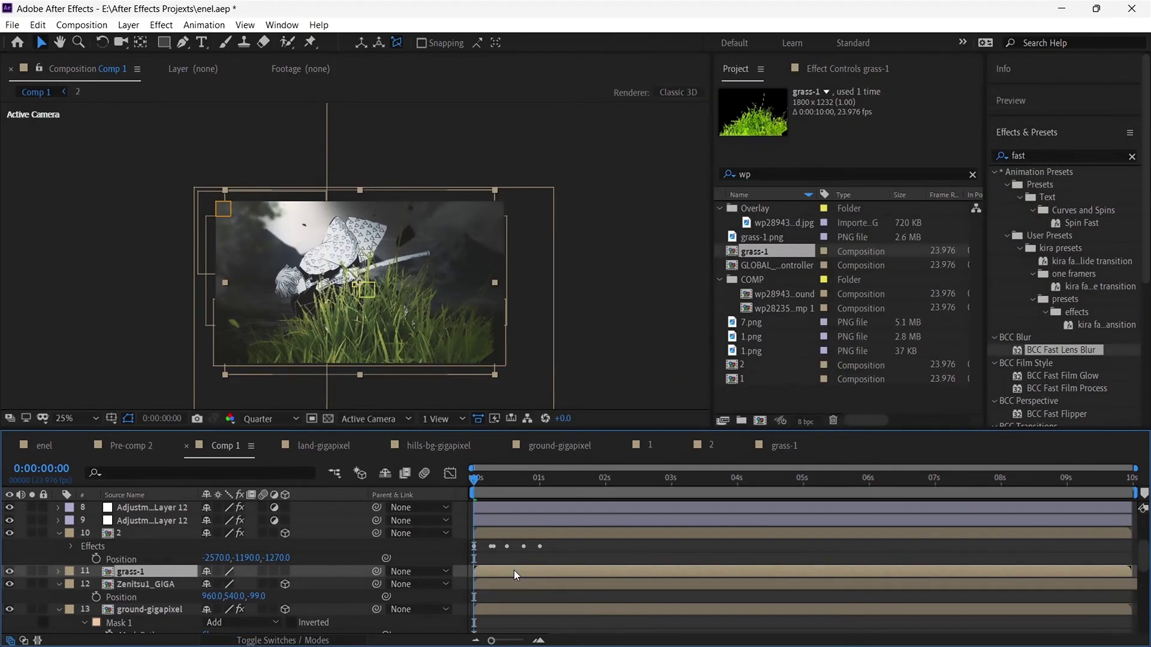
click(288, 567)
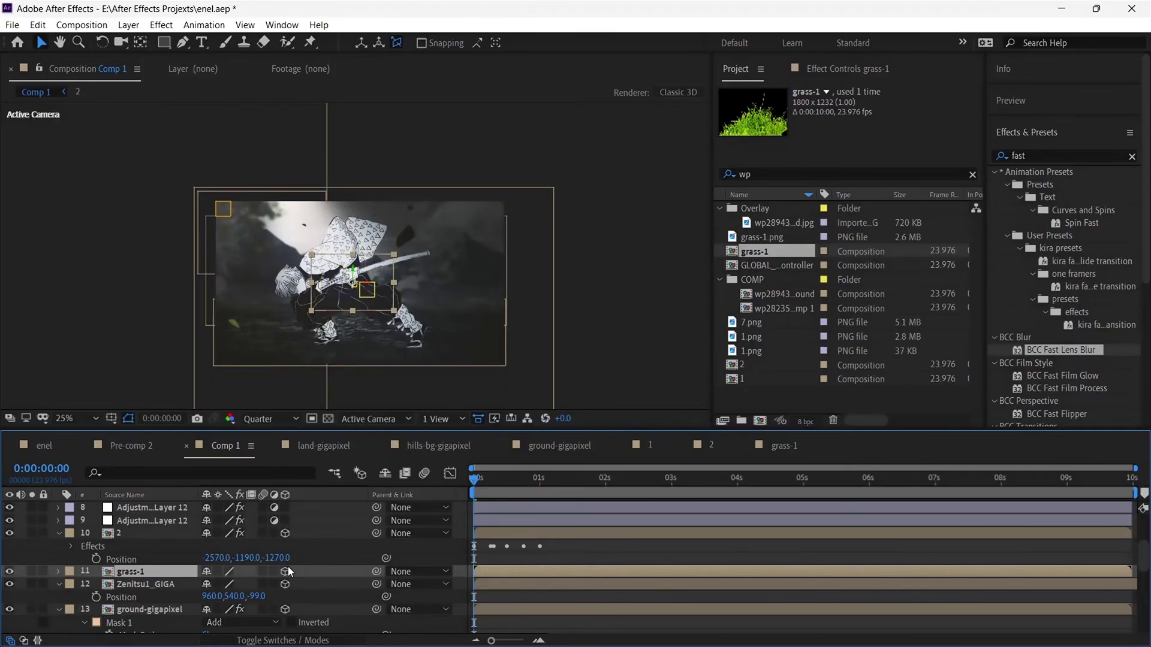
key(p)
drag(254, 586, 289, 587)
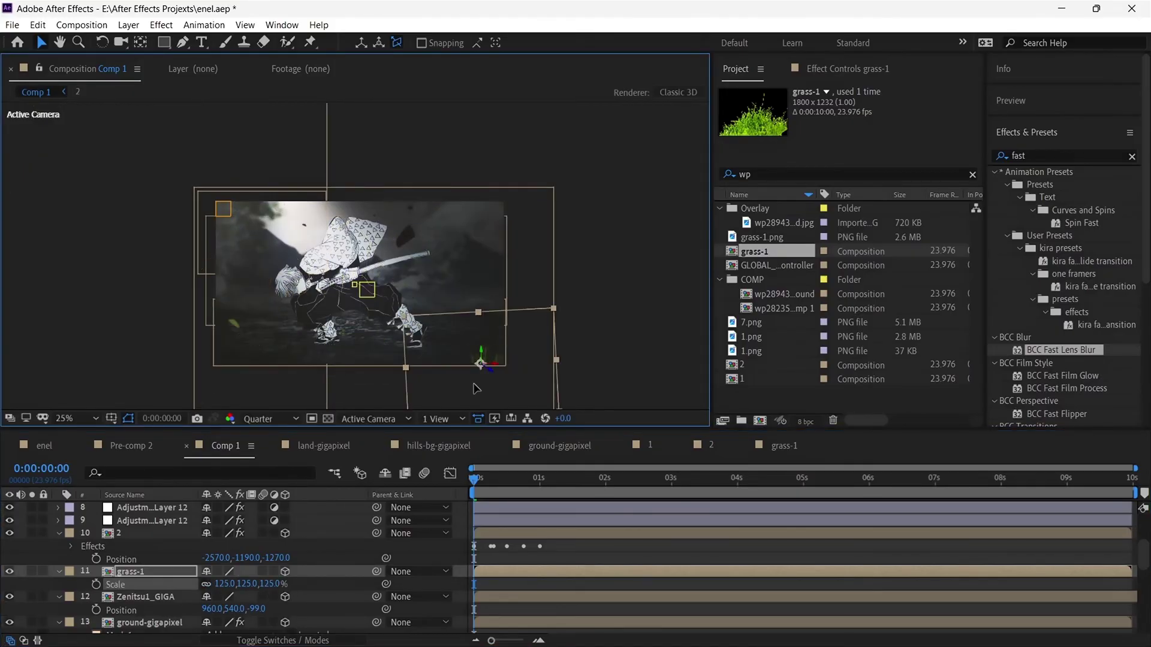
drag(473, 384, 476, 380)
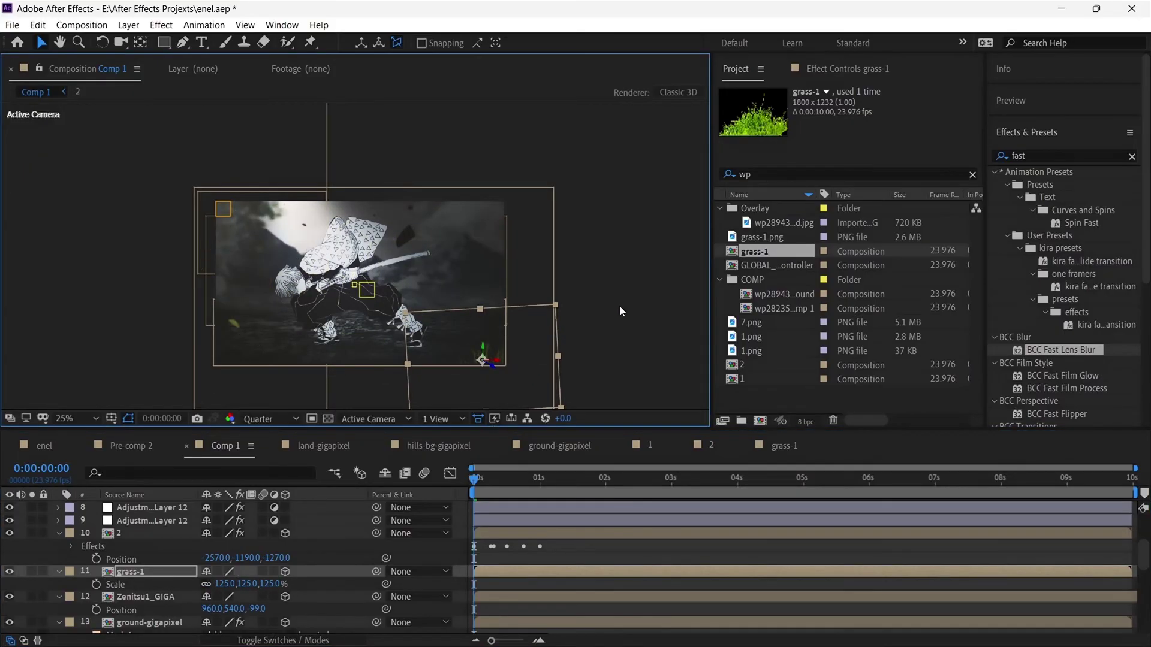
Inside the grass-1 composition, rig the puppet-pinned grass with the AFPHairRig script applied to PuppetPins, and return to Comp 1
click(495, 573)
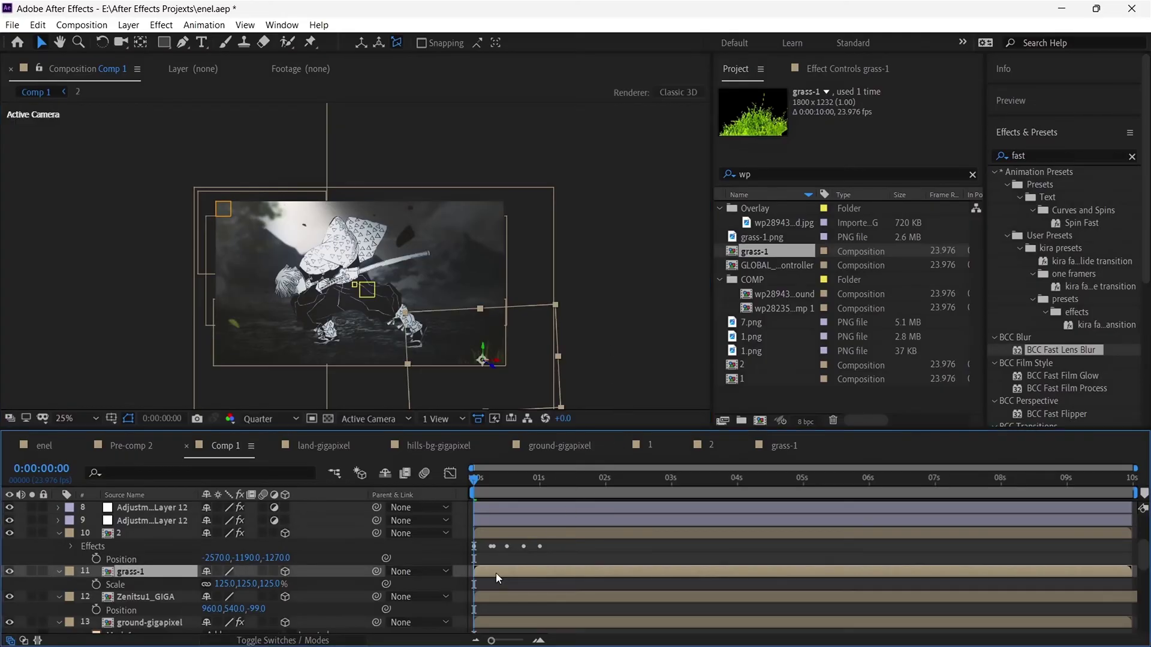
double_click(495, 573)
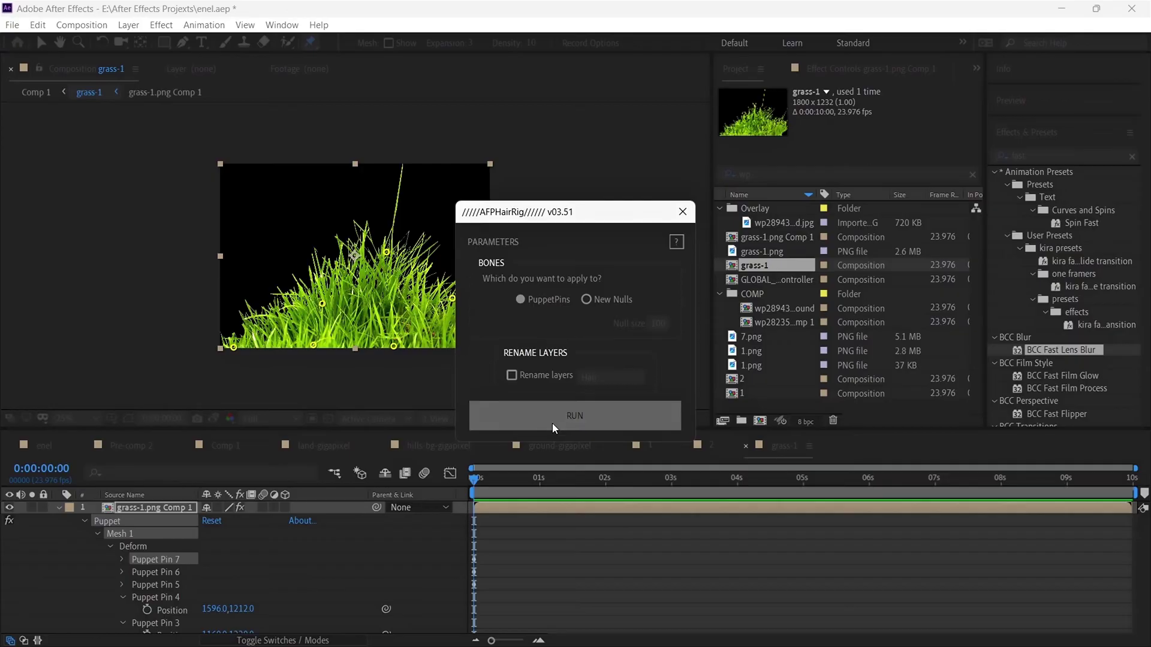
click(552, 423)
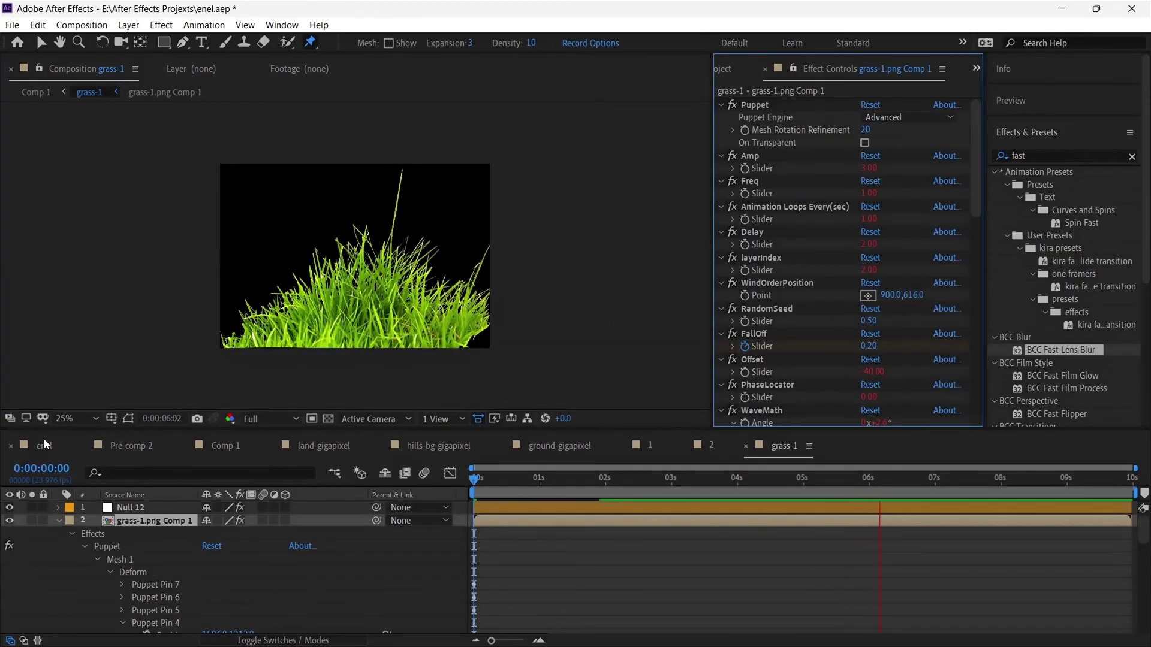
click(225, 446)
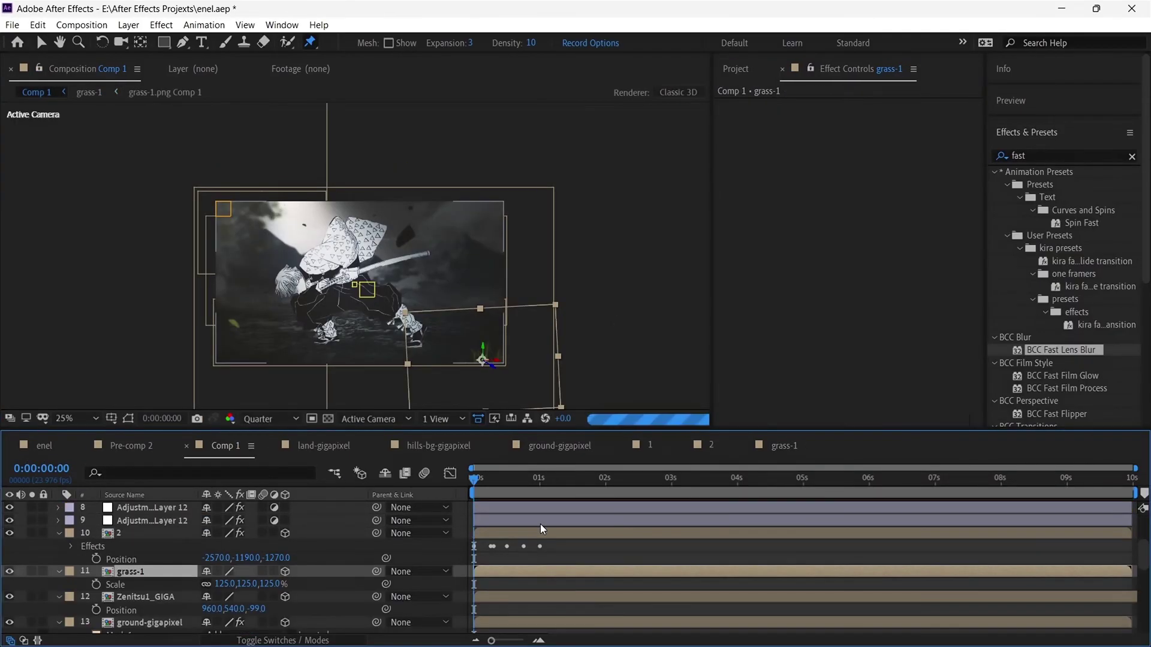
Duplicate tree layer 2 at the start of the timeline and position the copy at -5590, -1190, 12210
click(476, 483)
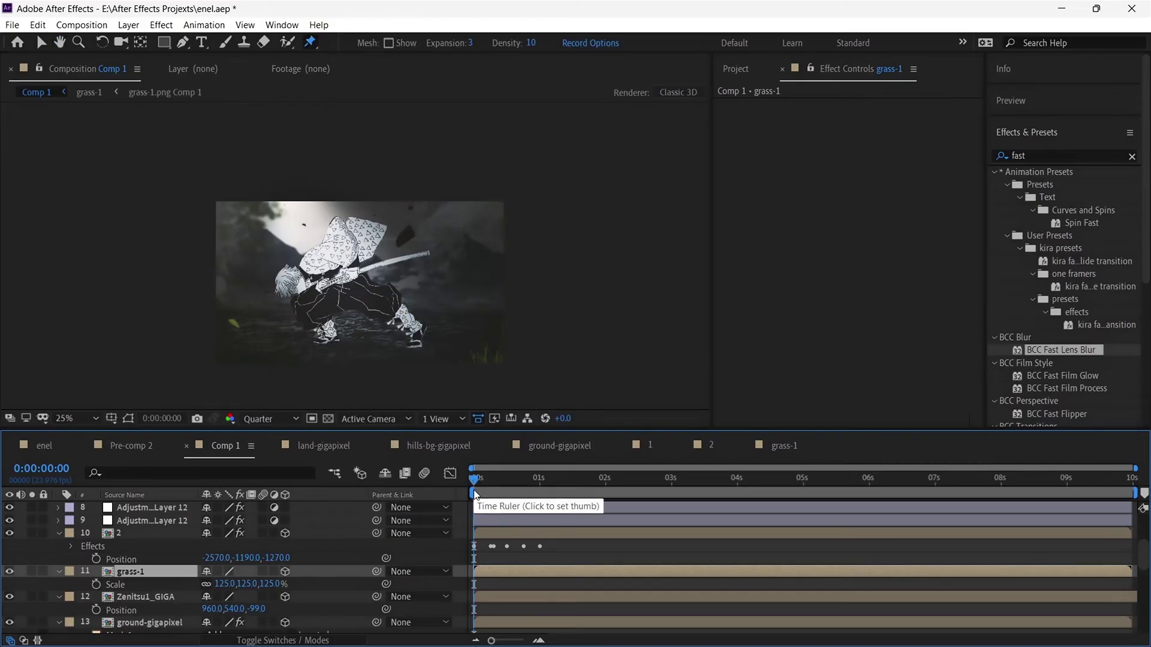
key(ctrl+d)
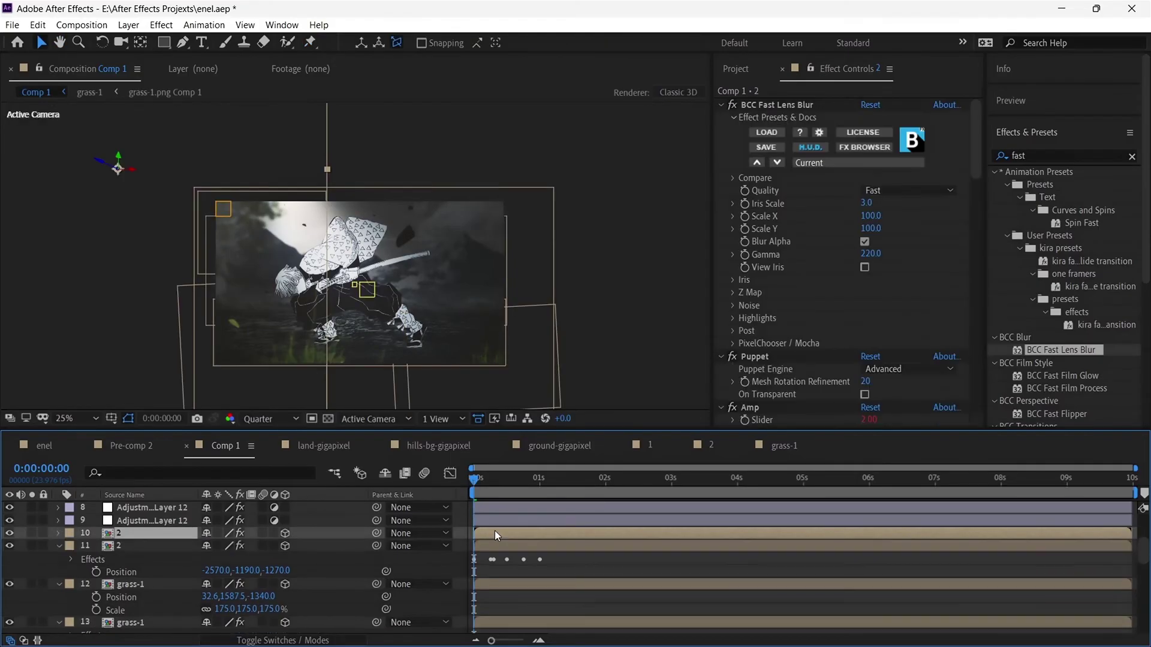
key(p)
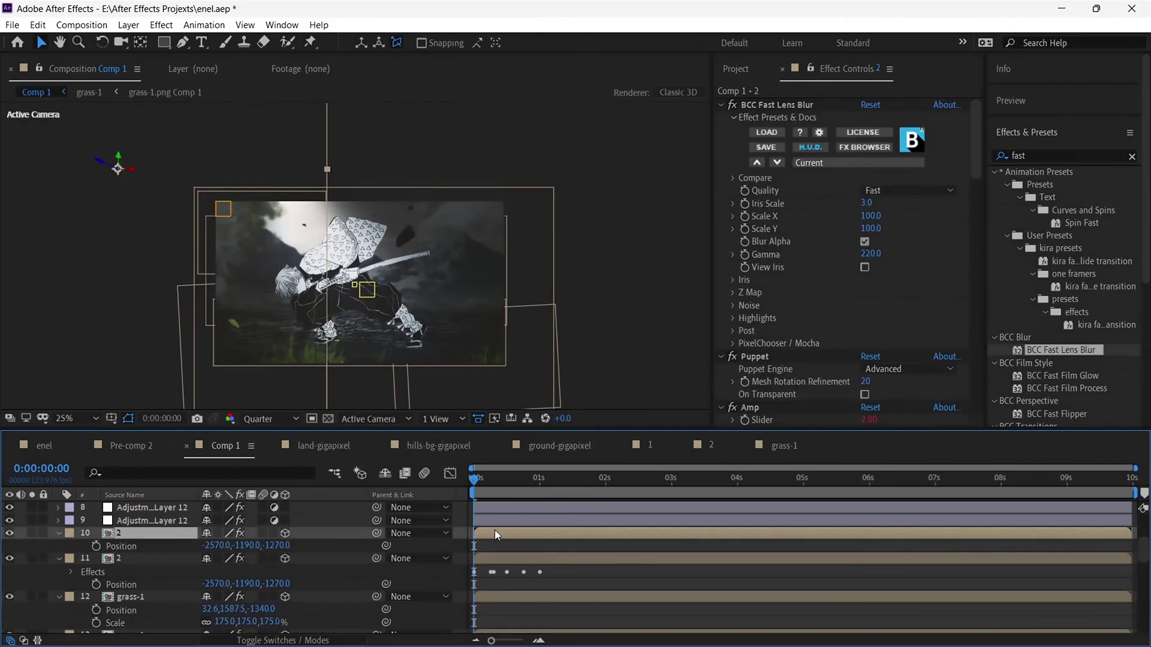
drag(325, 546, 508, 546)
drag(642, 539, 686, 538)
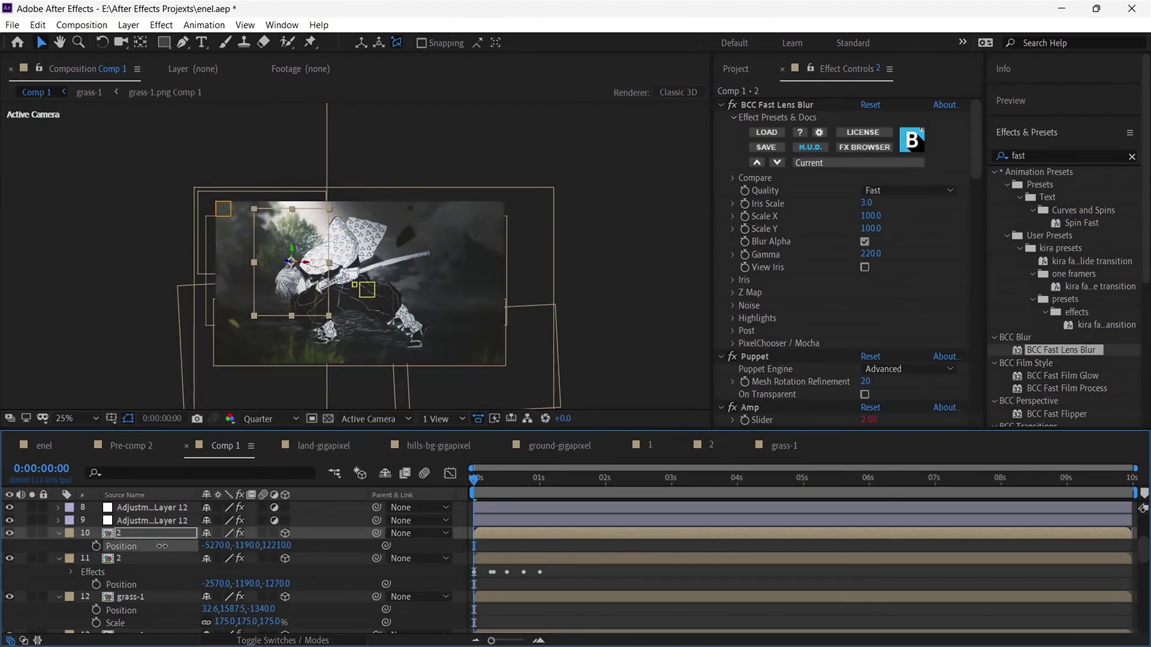
drag(161, 546, 146, 546)
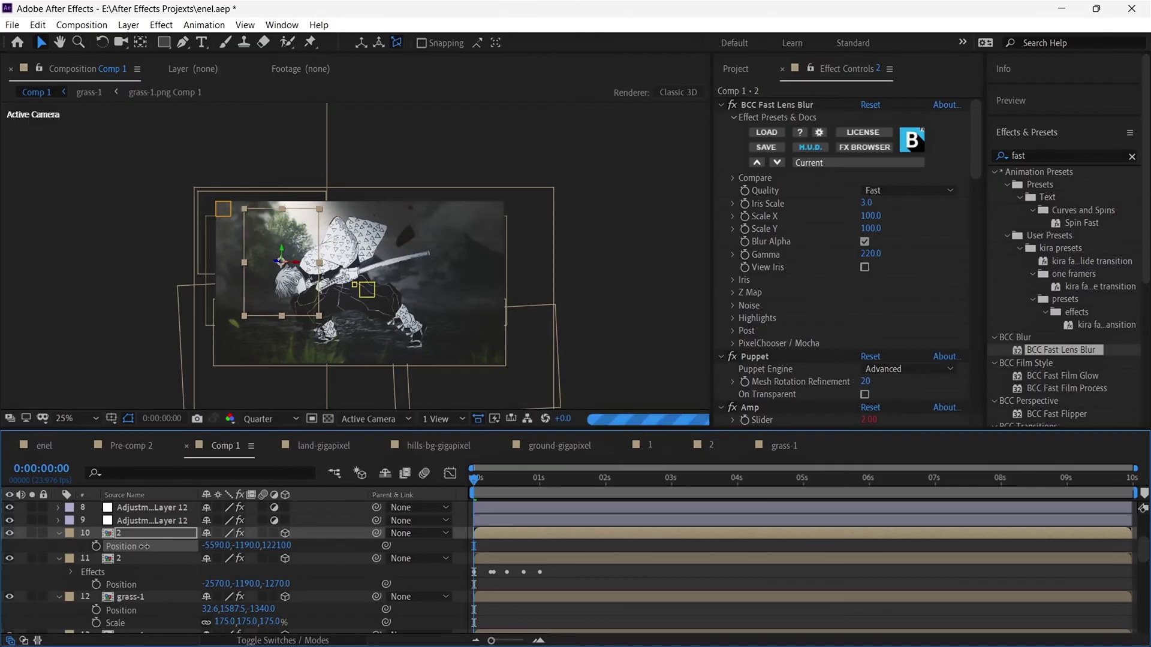
Duplicate the distant tree and position the new copy on the opposite side at 5840, -1190, 3060
key(ctrl+d)
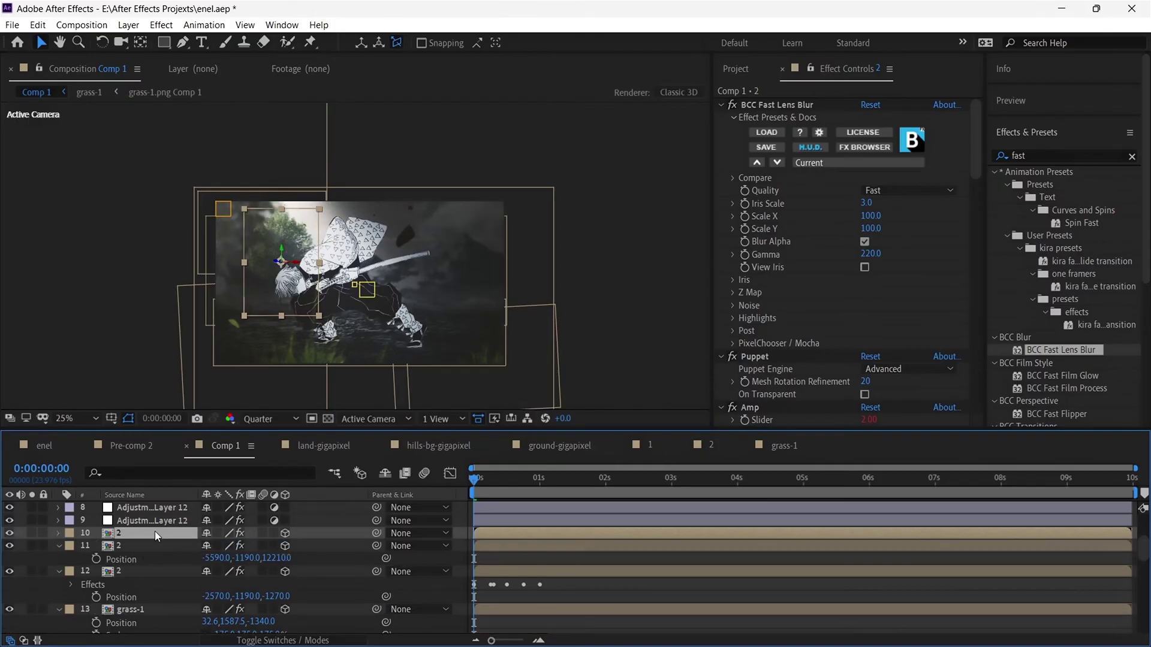
key(p)
drag(216, 545, 1131, 505)
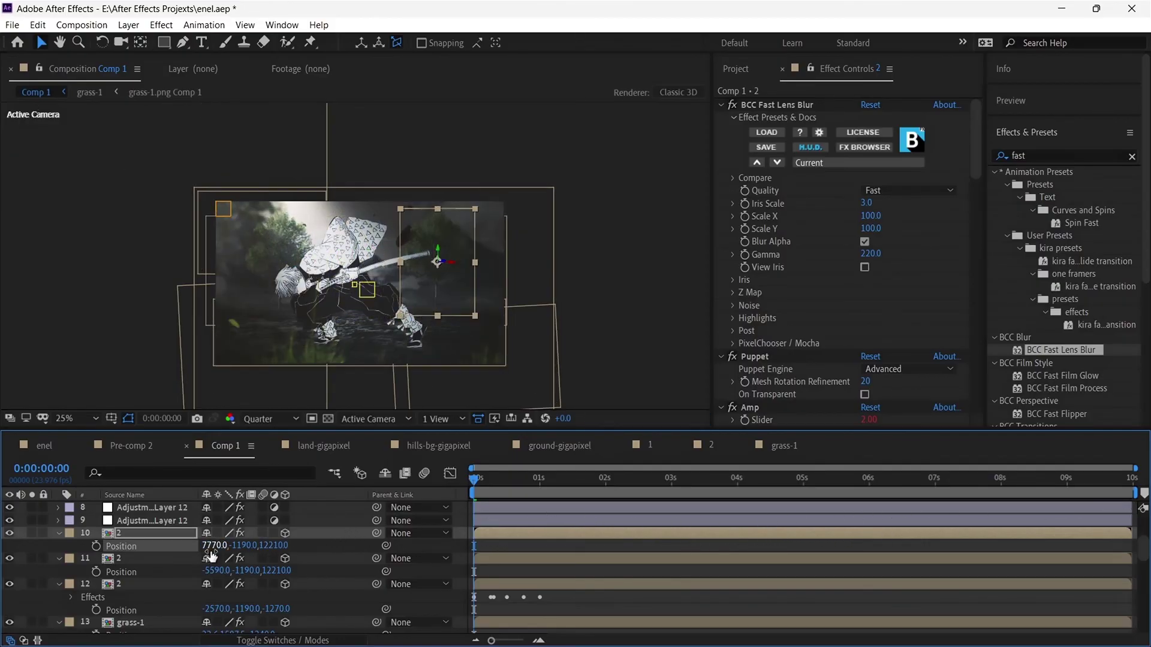
drag(350, 547, 356, 547)
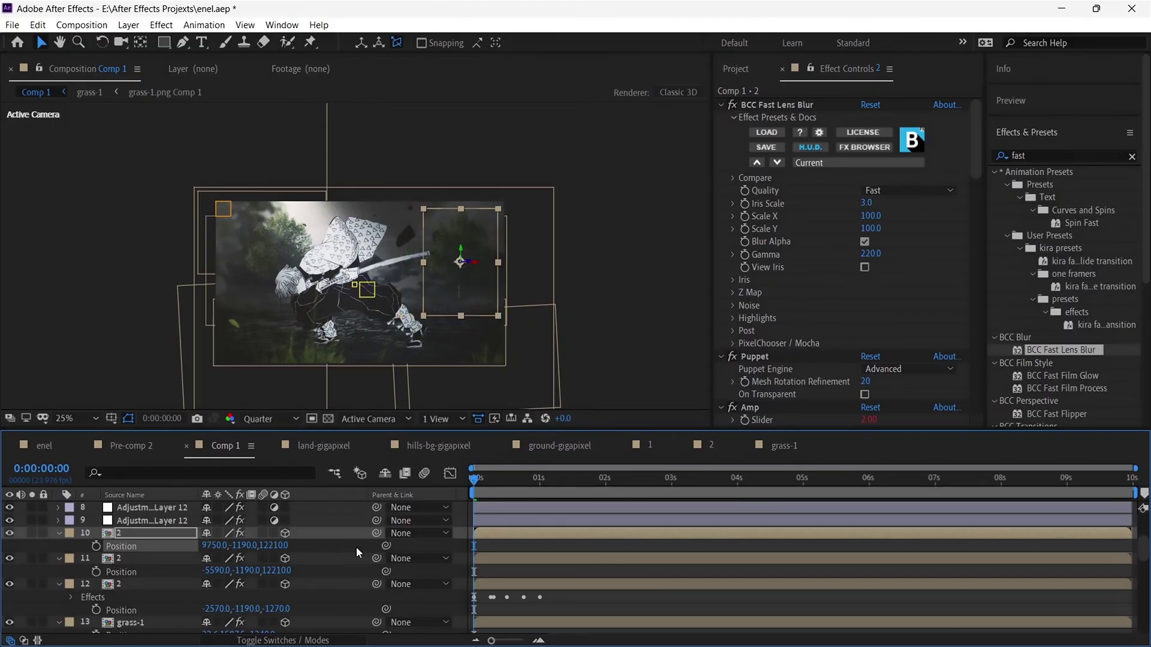
drag(282, 547, 54, 550)
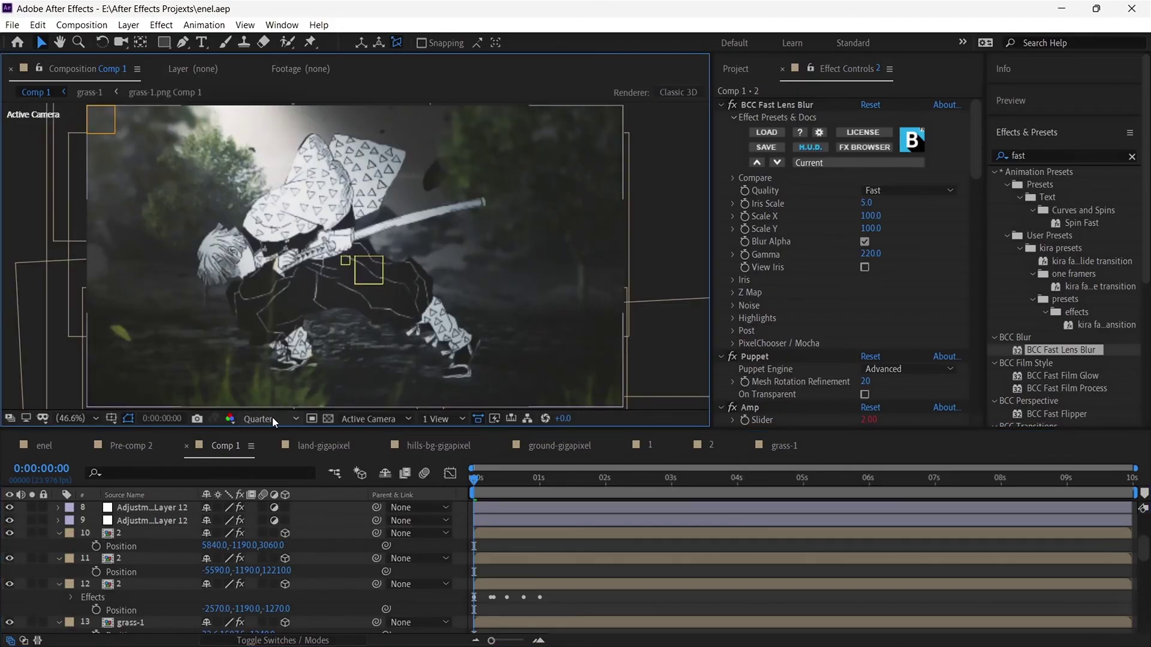
Switch the preview resolution to Full and maximize the composition view to inspect the scene
click(272, 416)
click(282, 444)
key(grave)
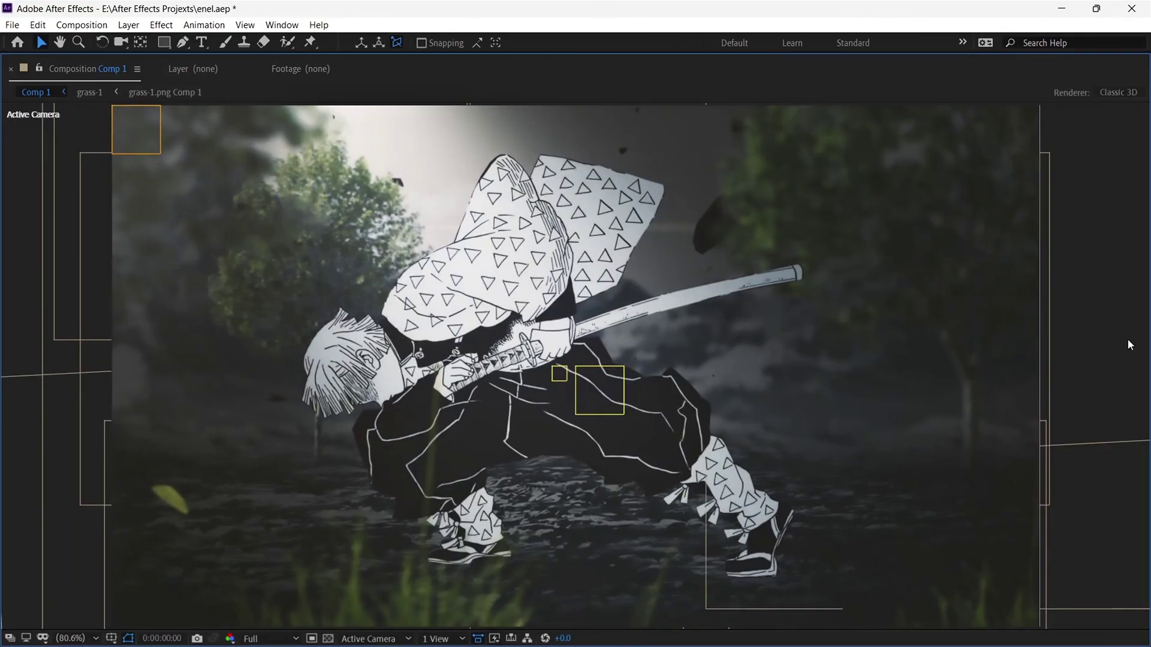